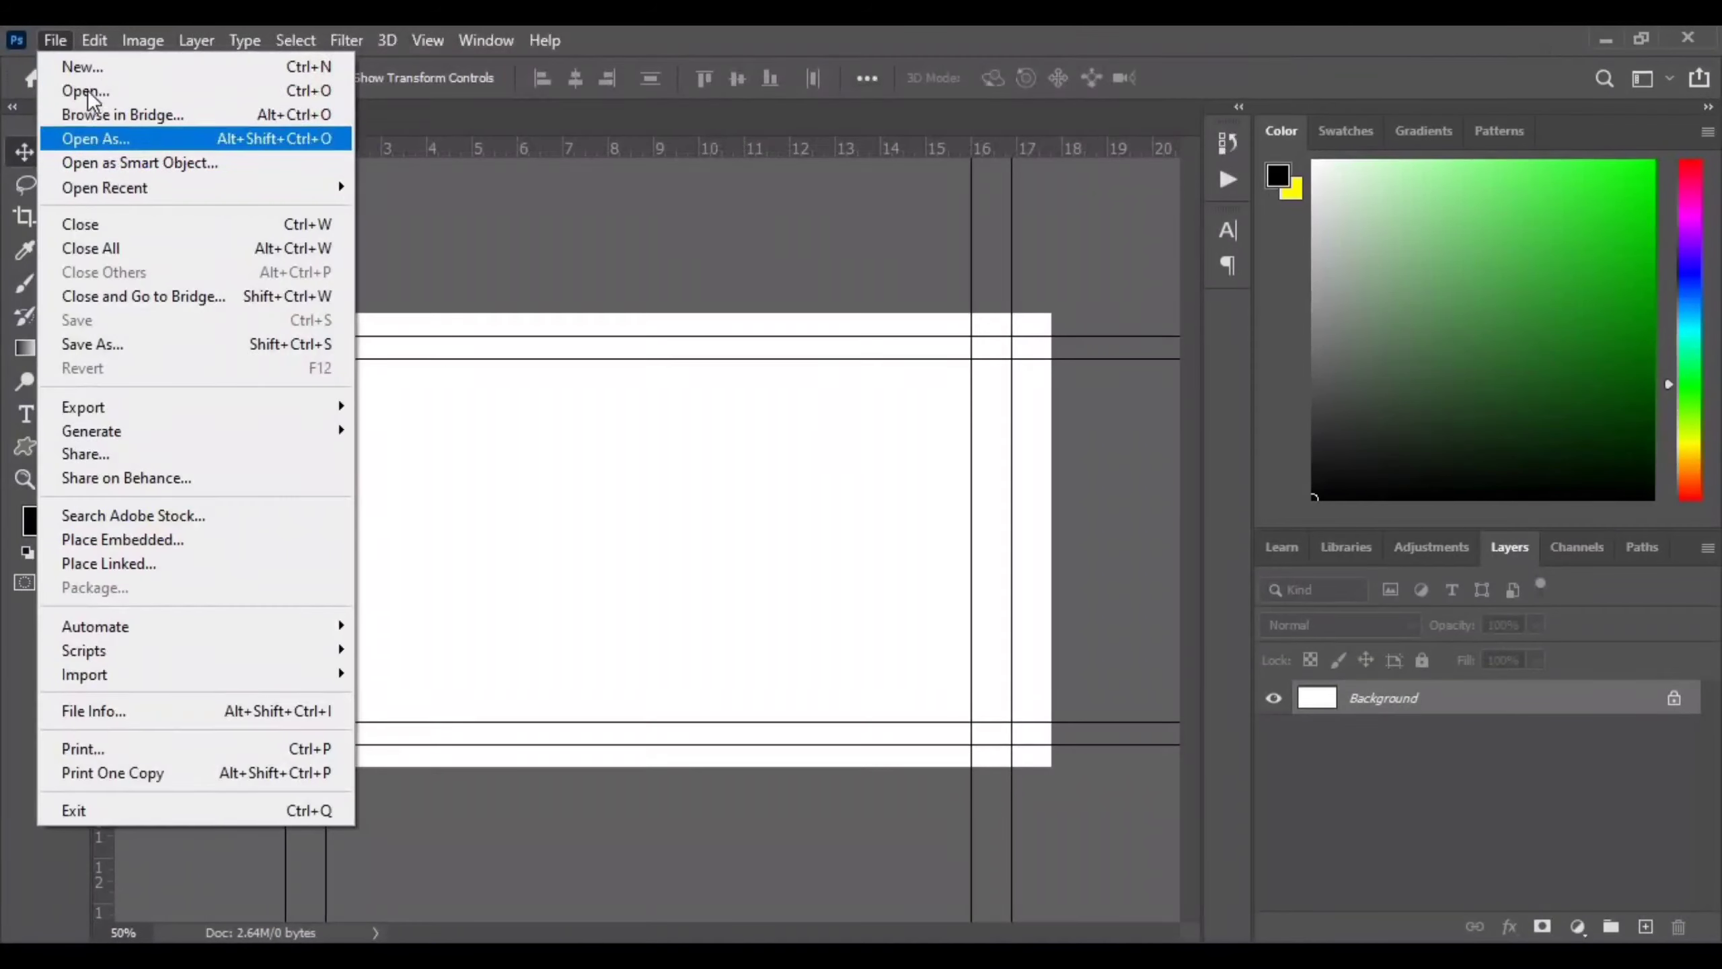
Step: Open the cut-out image of the seated woman with the white hat from Downloads and return to the Untitled-1 document
{"action": "left_click", "coordinate": [89, 92]}
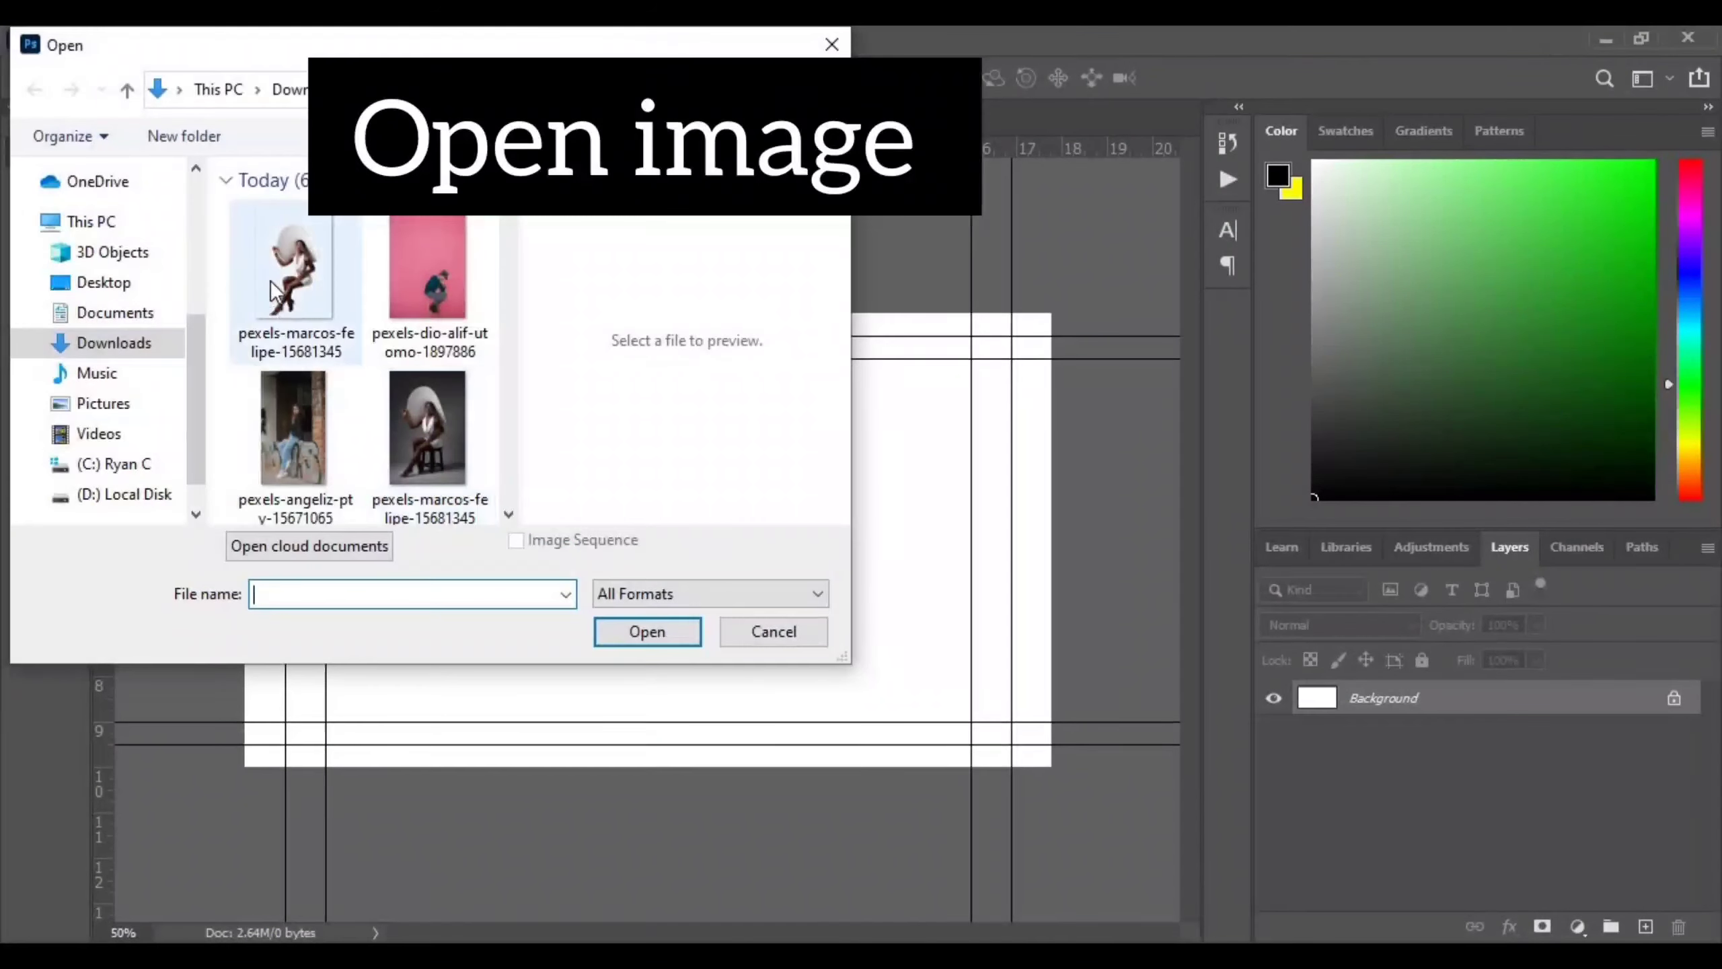
{"action": "left_click", "coordinate": [308, 269]}
{"action": "left_click", "coordinate": [671, 629]}
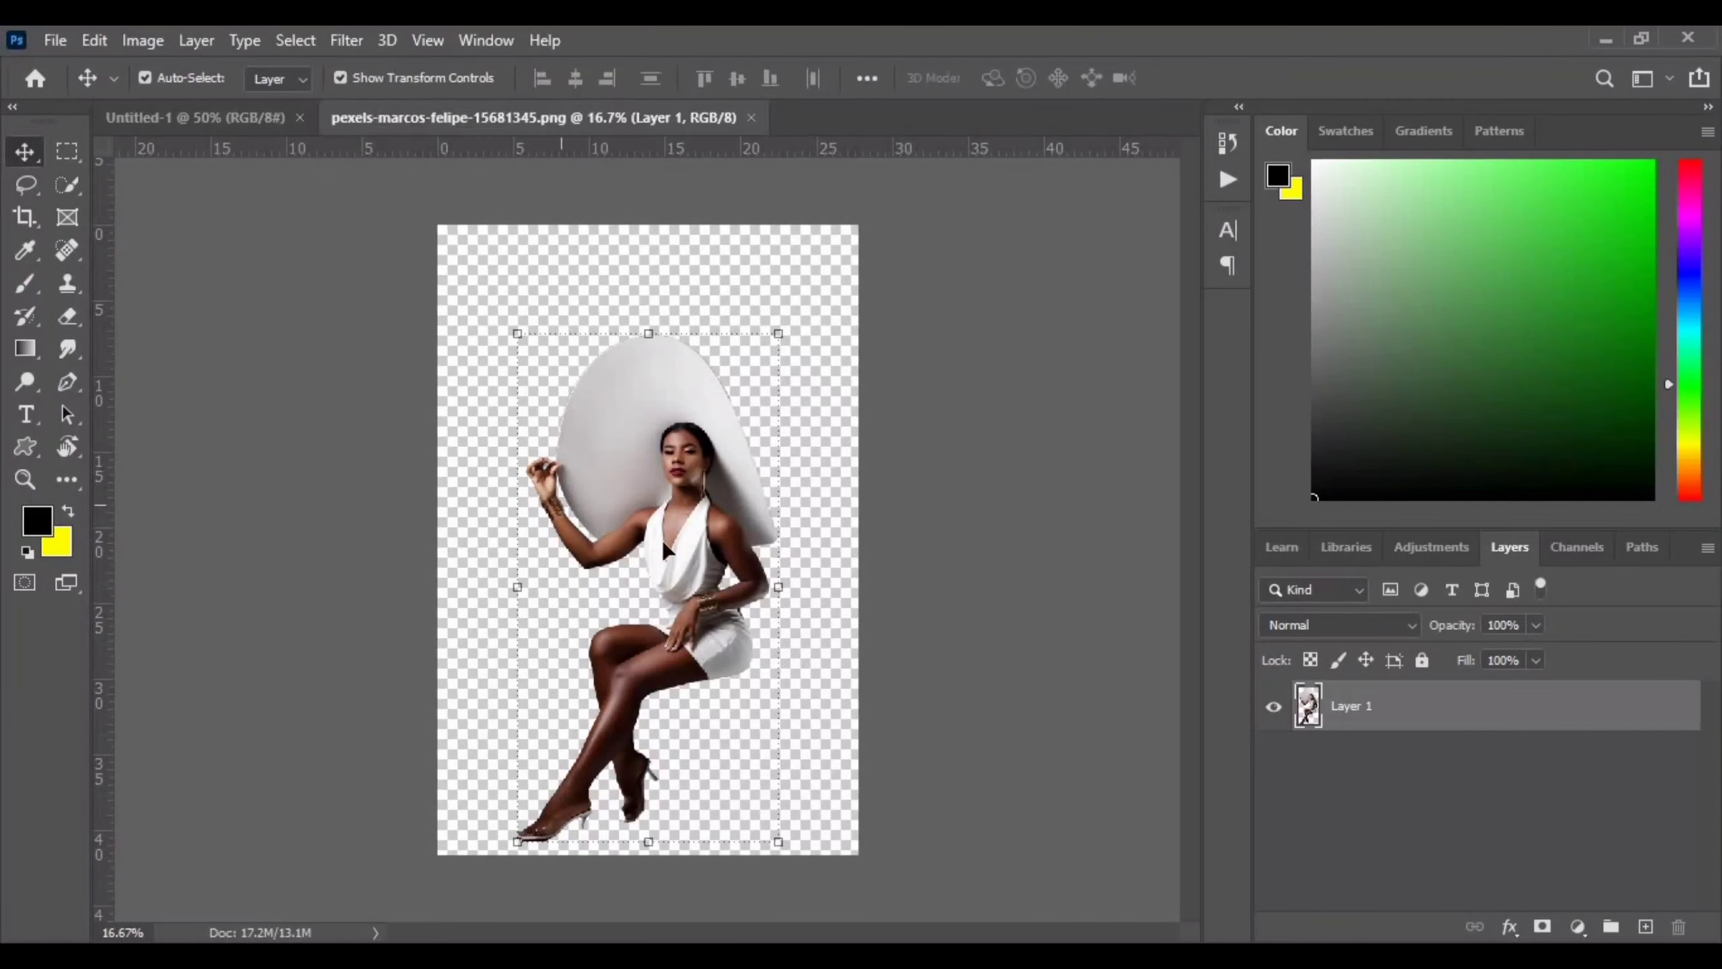
{"action": "left_click_drag", "start_coordinate": [662, 540], "coordinate": [630, 560]}
{"action": "left_click", "coordinate": [156, 105]}
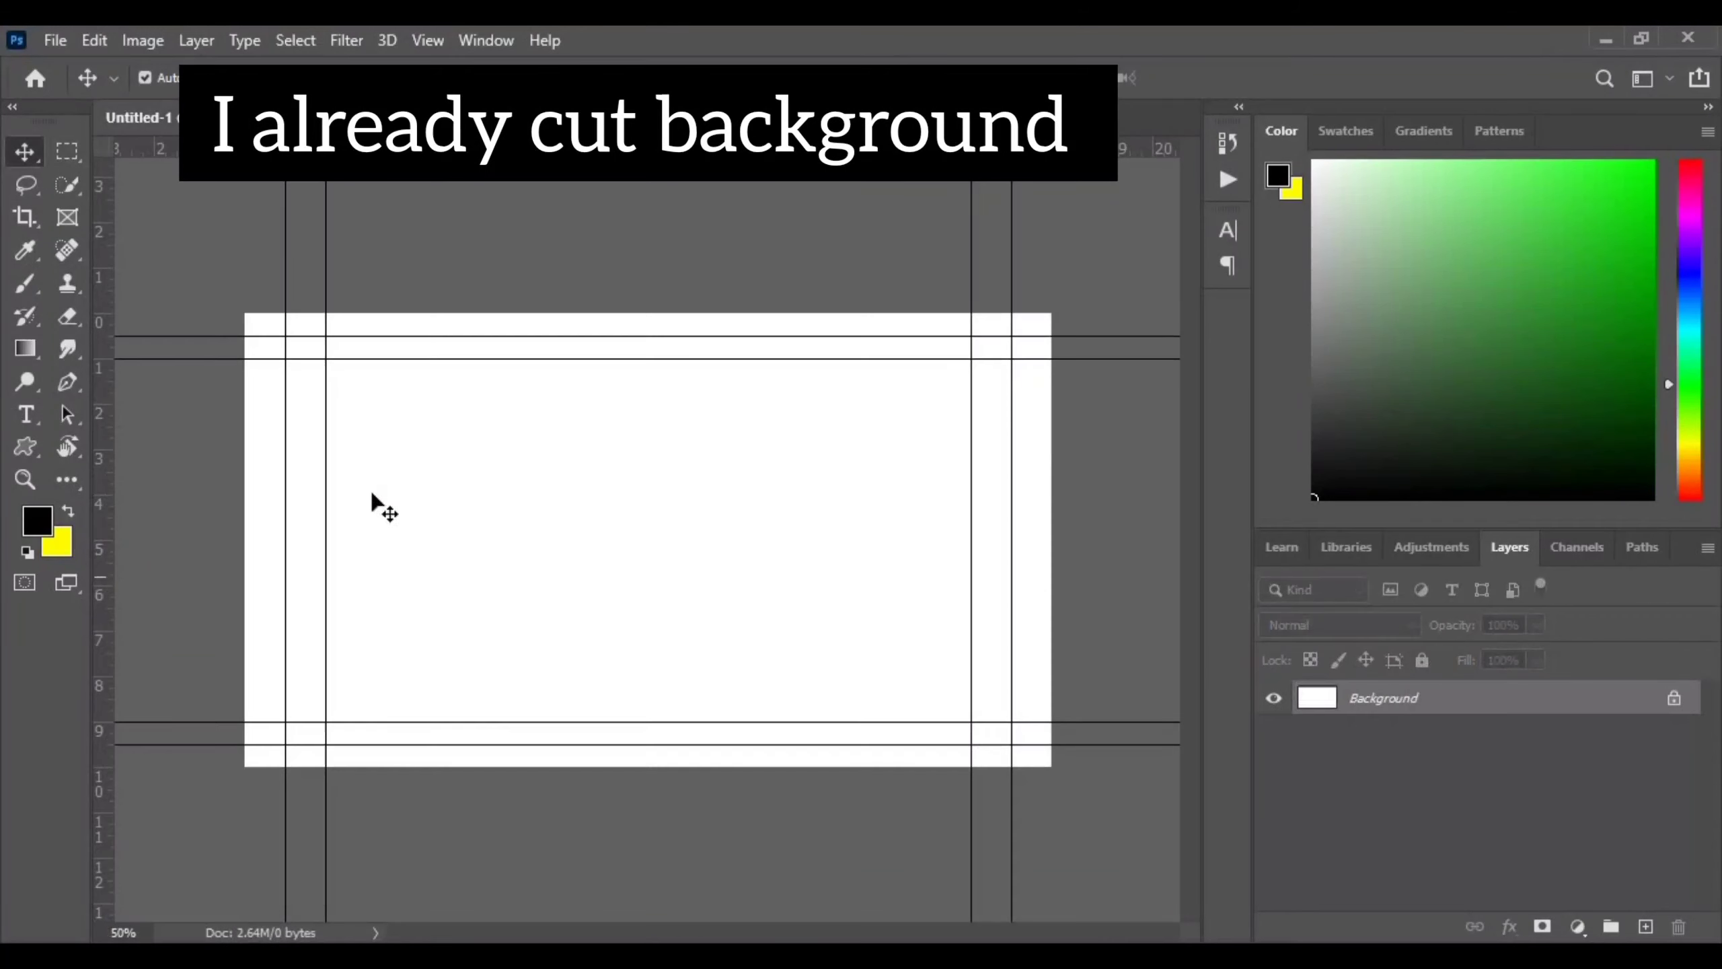
Step: Add a text layer with a black letter O in Arial Regular at 731 pt
{"action": "key", "text": "t"}
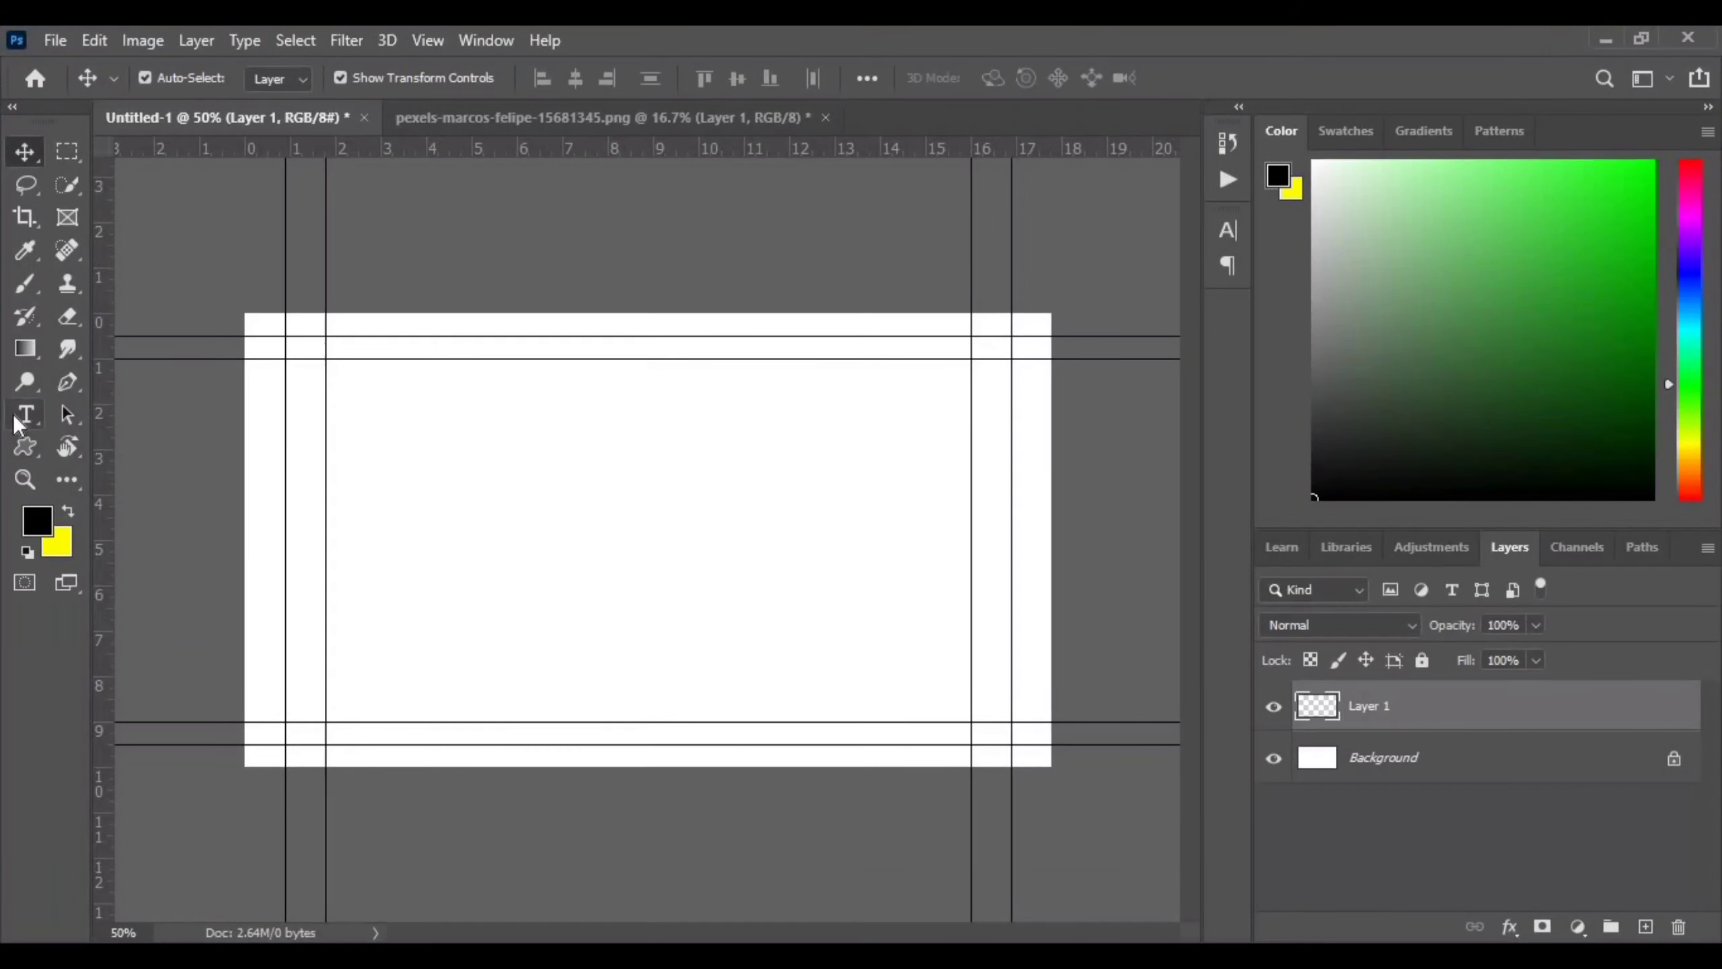
{"action": "left_click", "coordinate": [641, 536]}
{"action": "key", "text": "BackSpace"}
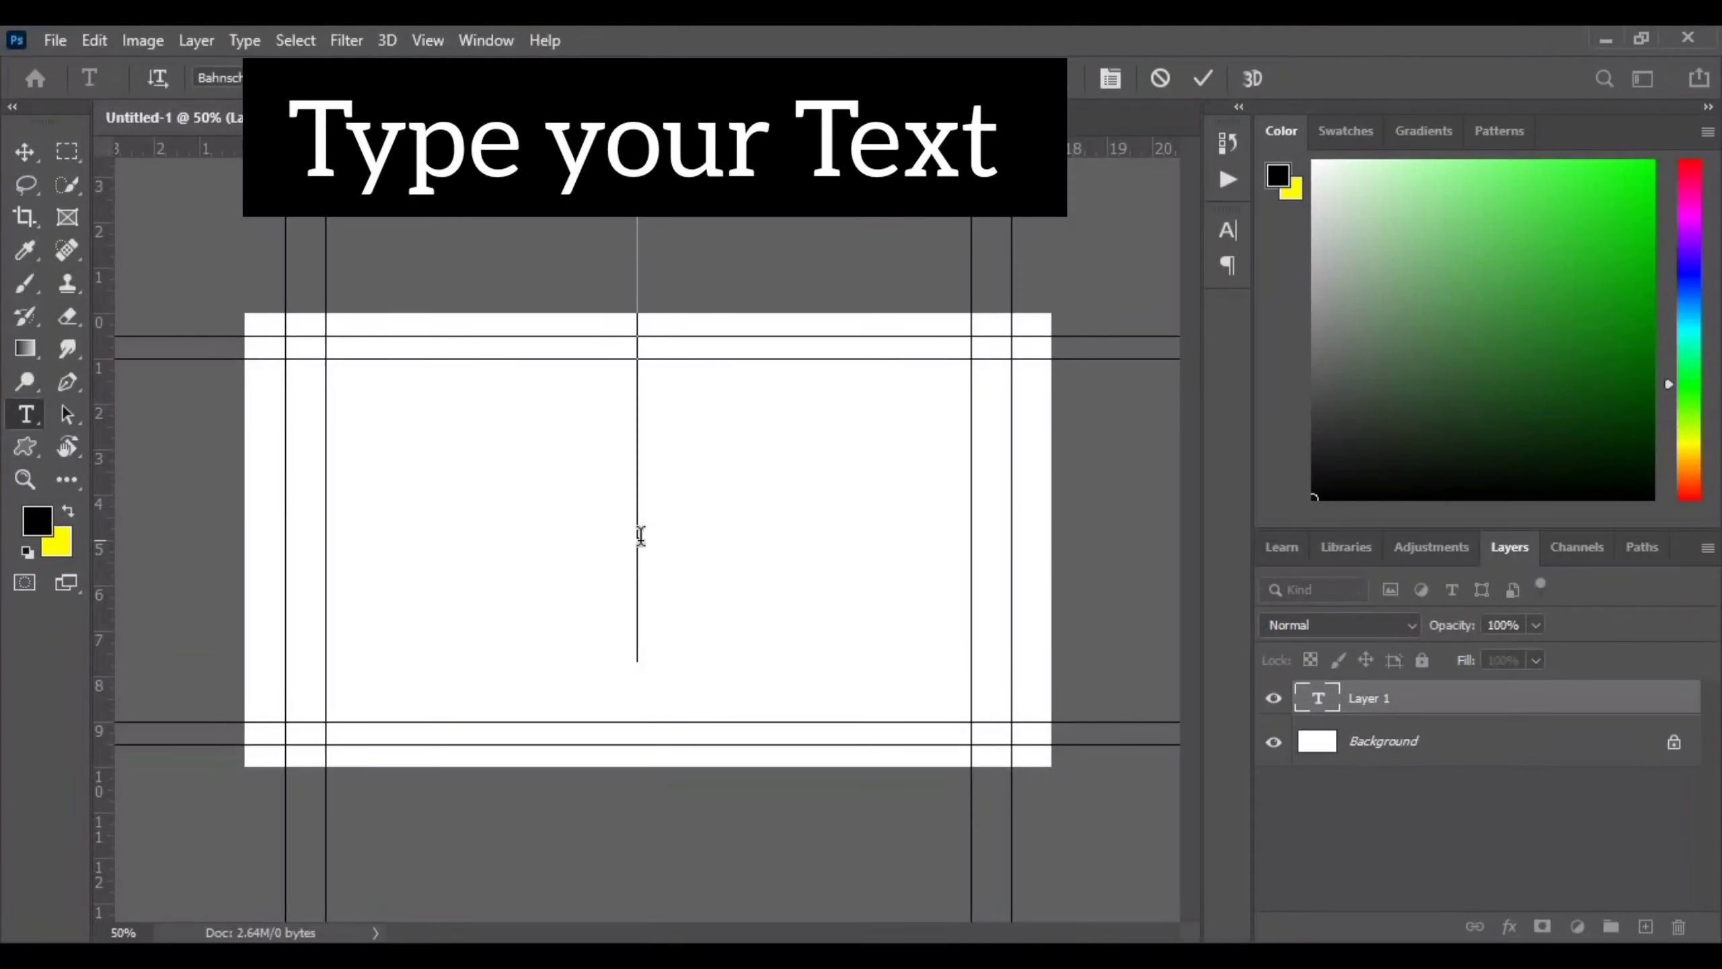
{"action": "type", "text": "U"}
{"action": "key", "text": "ctrl+a"}
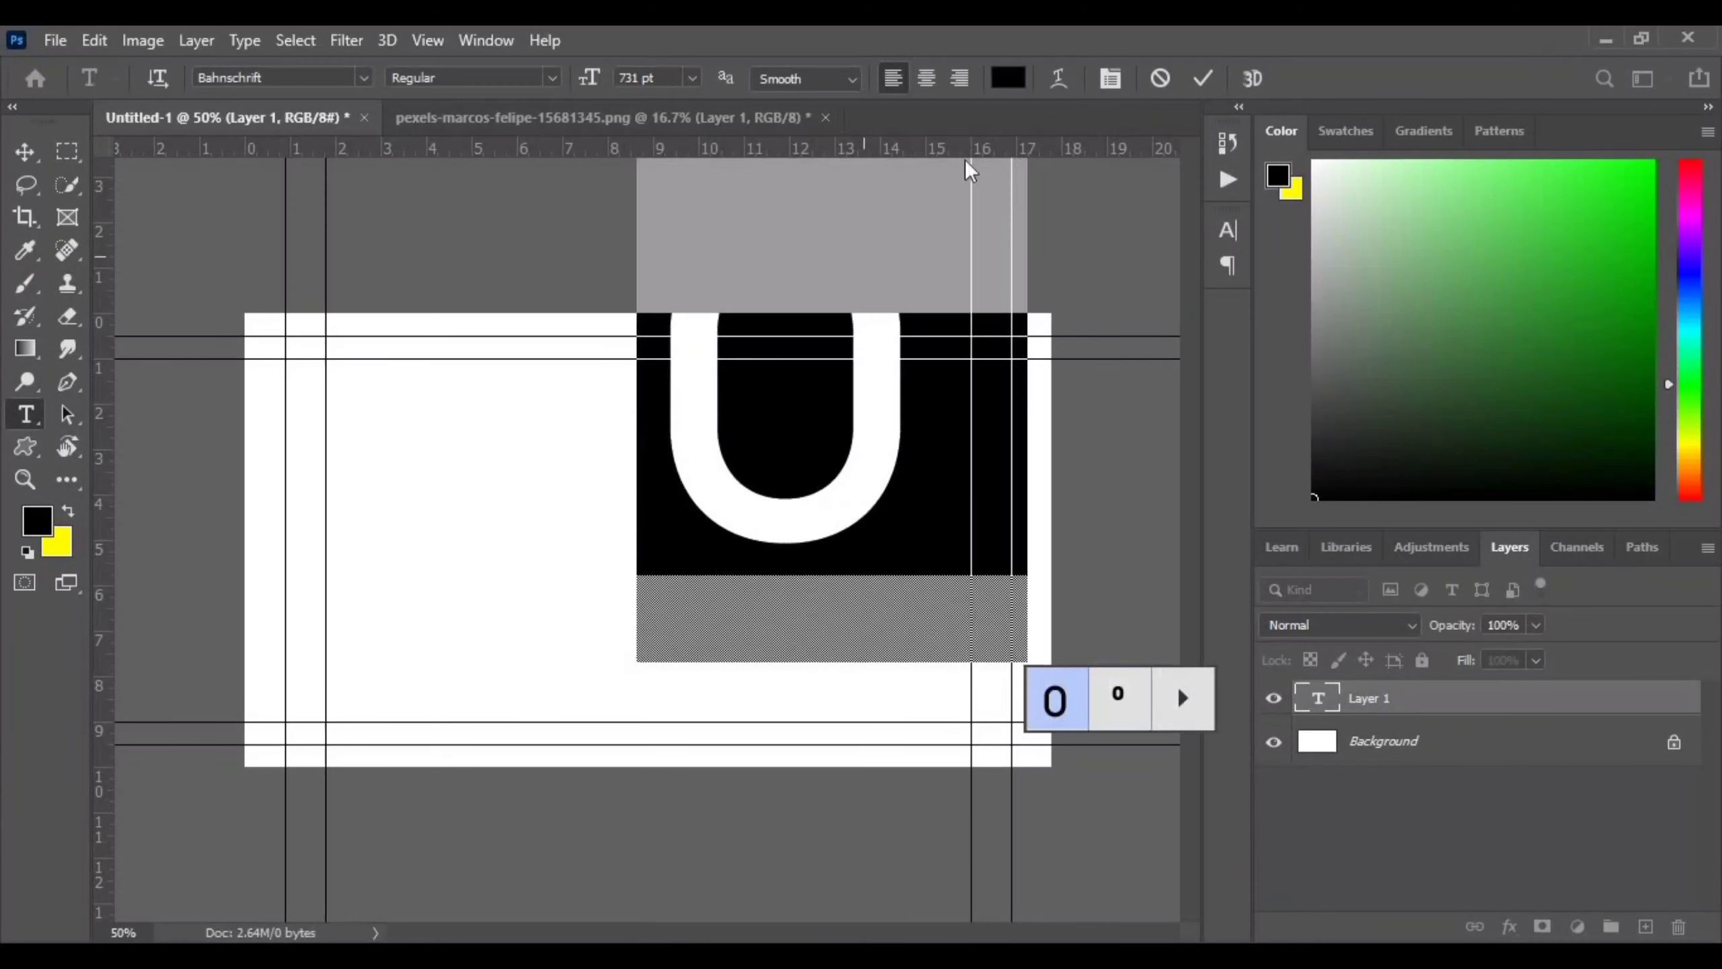
{"action": "left_click", "coordinate": [1110, 78]}
{"action": "scroll", "coordinate": [1076, 268], "scroll_direction": "up", "scroll_amount": 2}
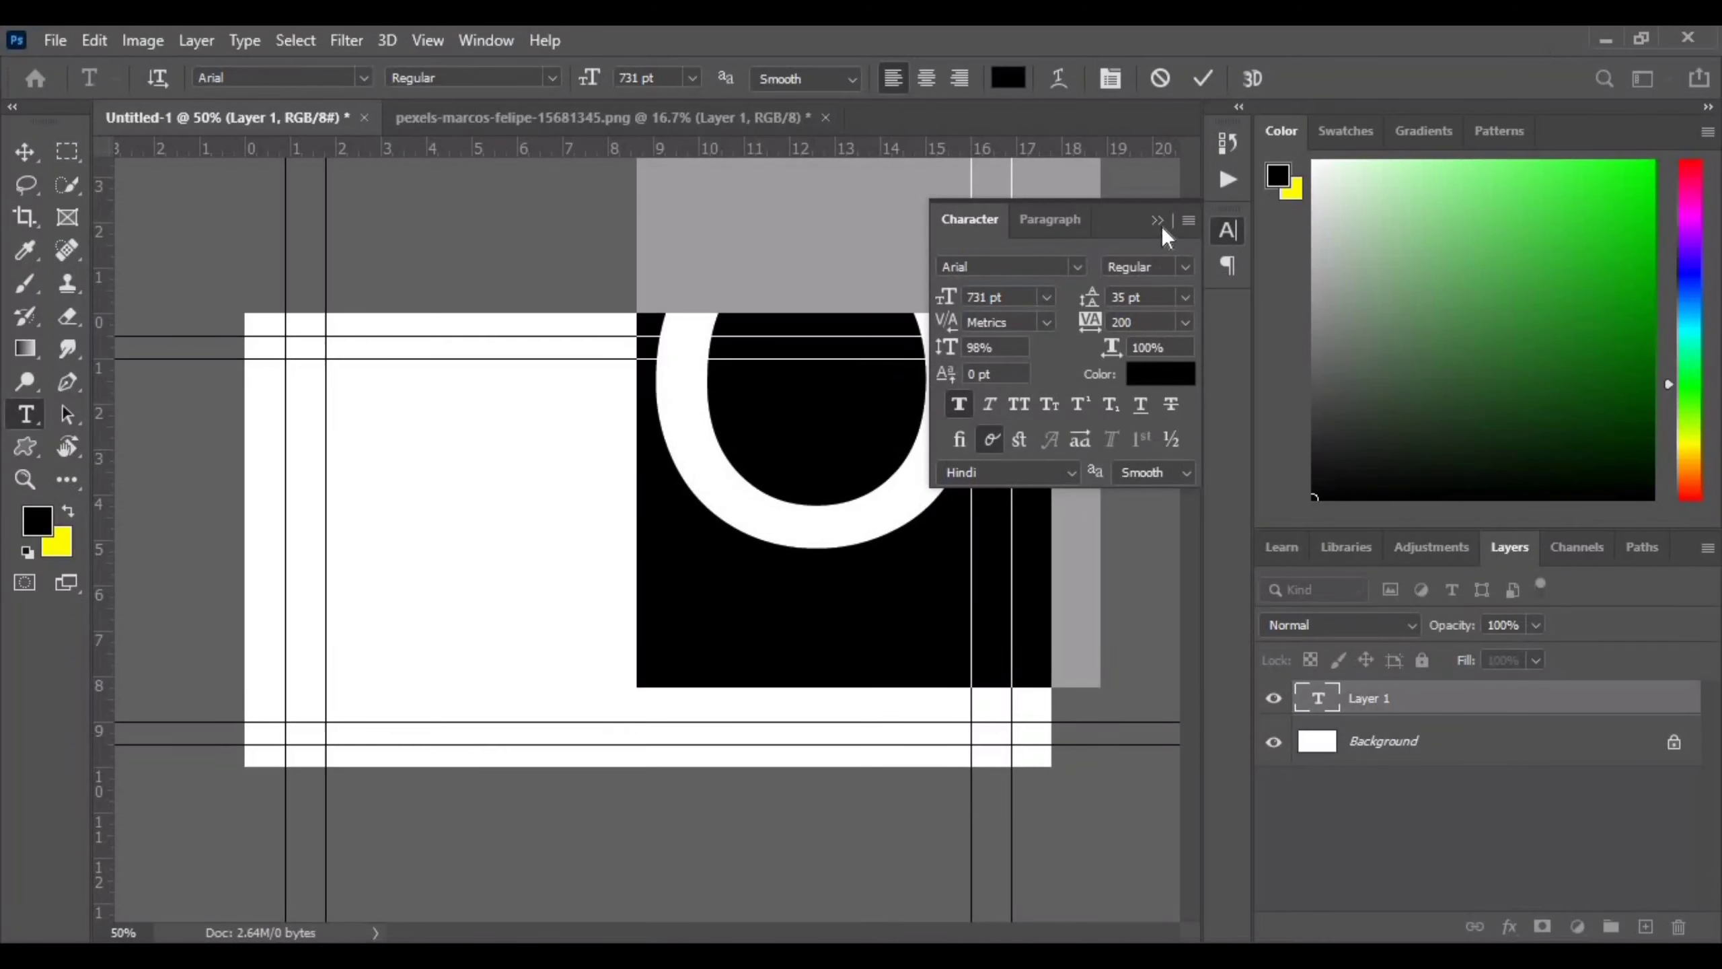
{"action": "left_click", "coordinate": [1203, 78]}
{"action": "key", "text": "v"}
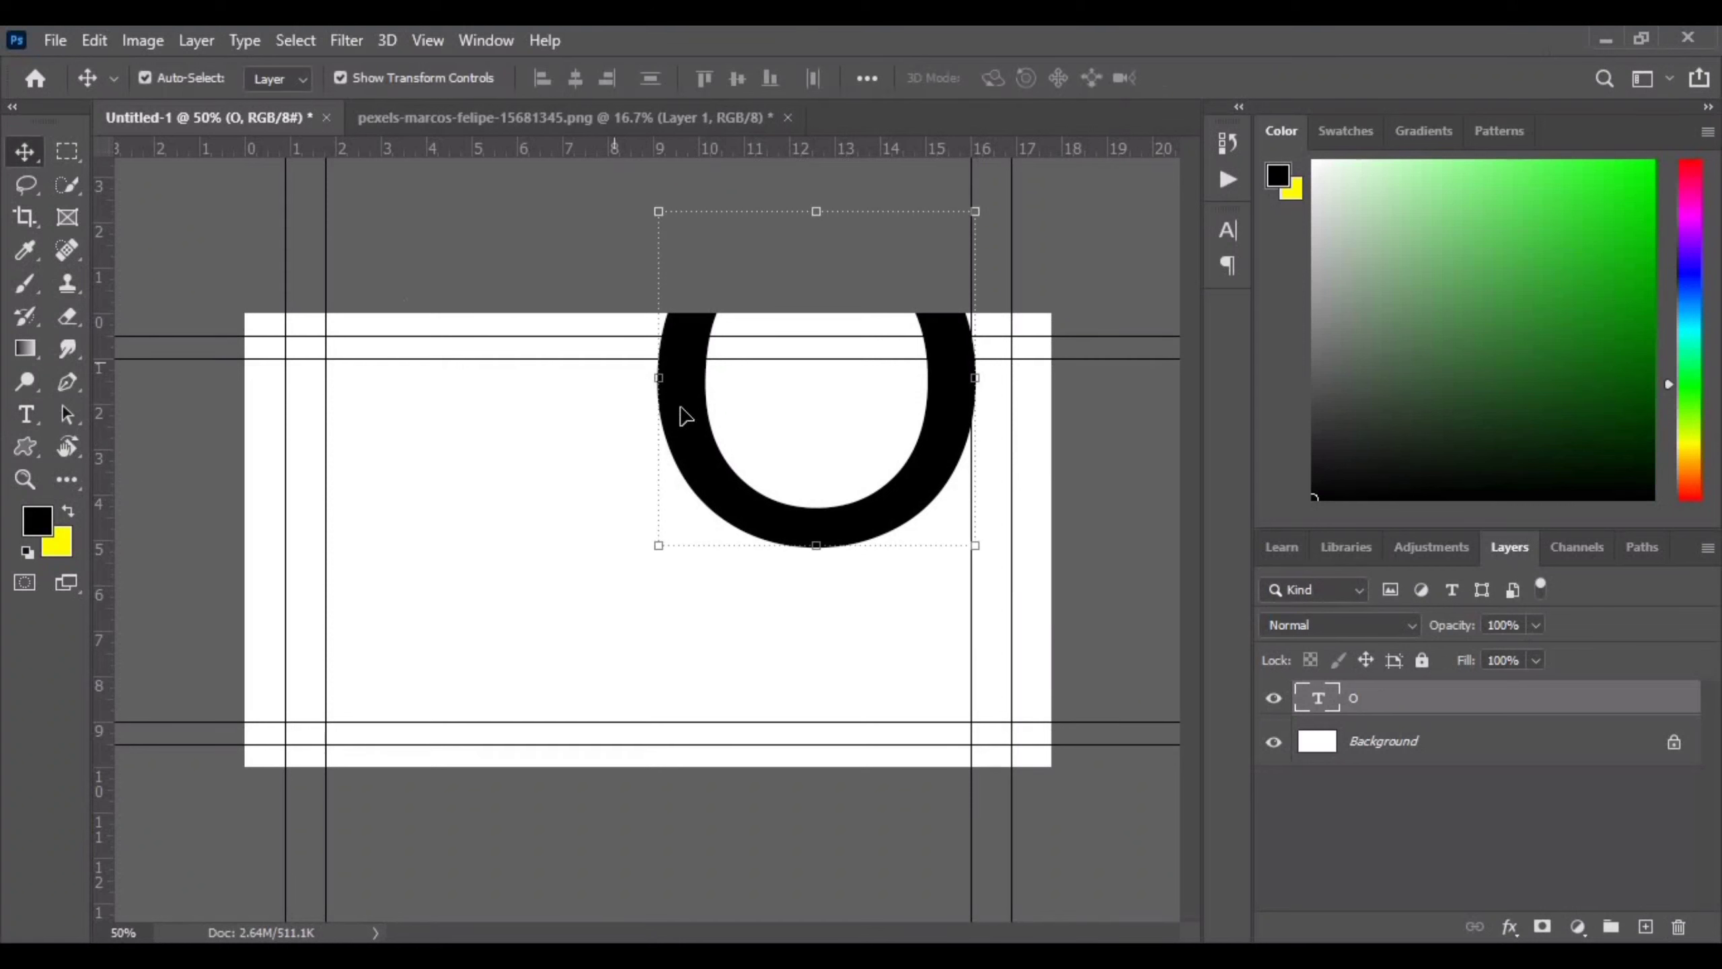
Step: Move the letter O to the middle of the canvas, centre it vertically against the full canvas, and deselect
{"action": "left_click_drag", "start_coordinate": [685, 416], "coordinate": [517, 563]}
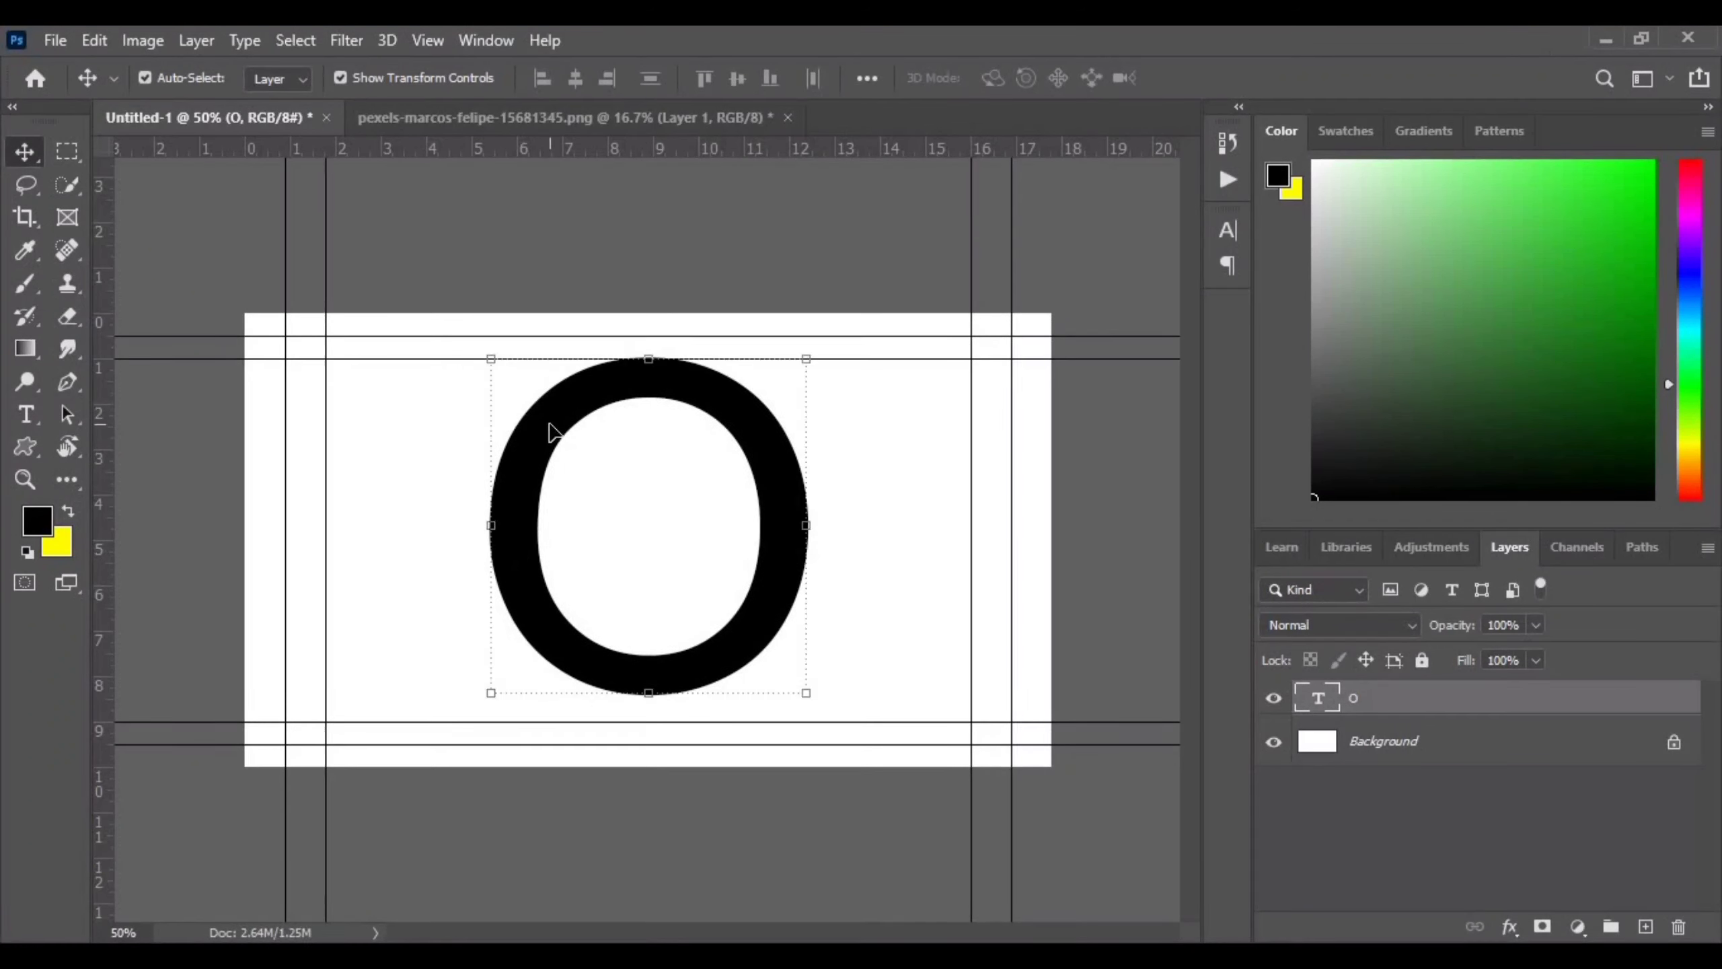
{"action": "key", "text": "ctrl+a"}
{"action": "left_click", "coordinate": [737, 78]}
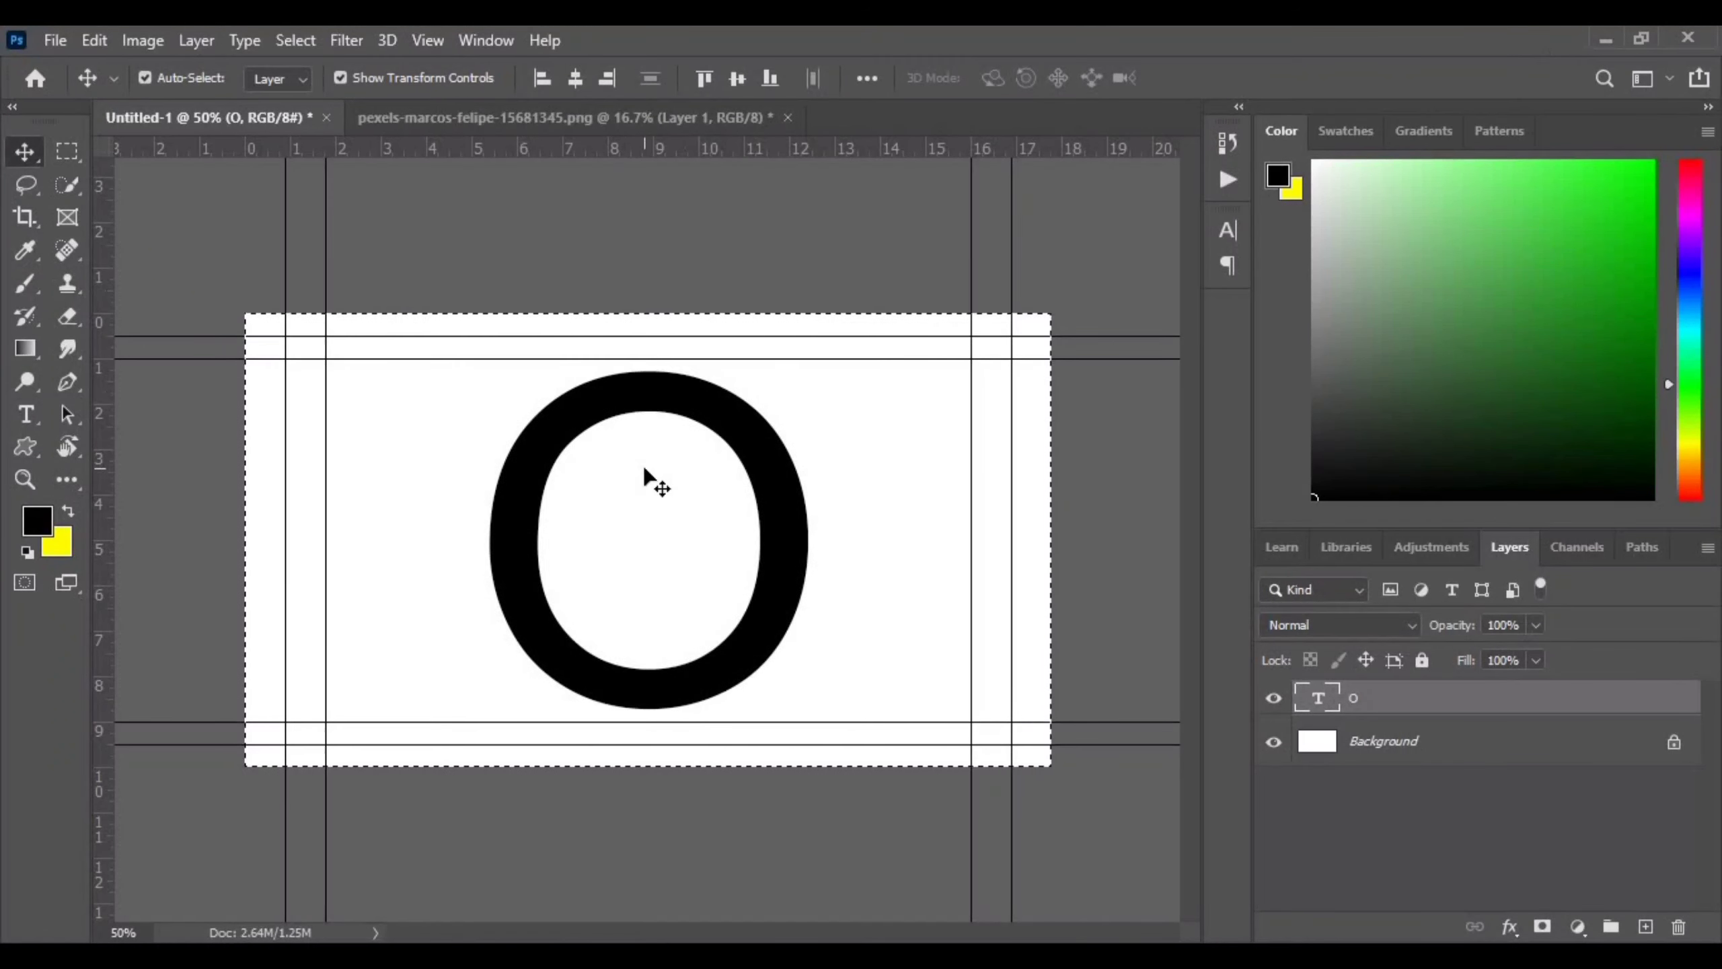
{"action": "key", "text": "ctrl+d"}
{"action": "left_click", "coordinate": [845, 493]}
Step: Bring the model cut-out into the Untitled-1 document above the O and convert its layer to a Smart Object
{"action": "left_click", "coordinate": [563, 117]}
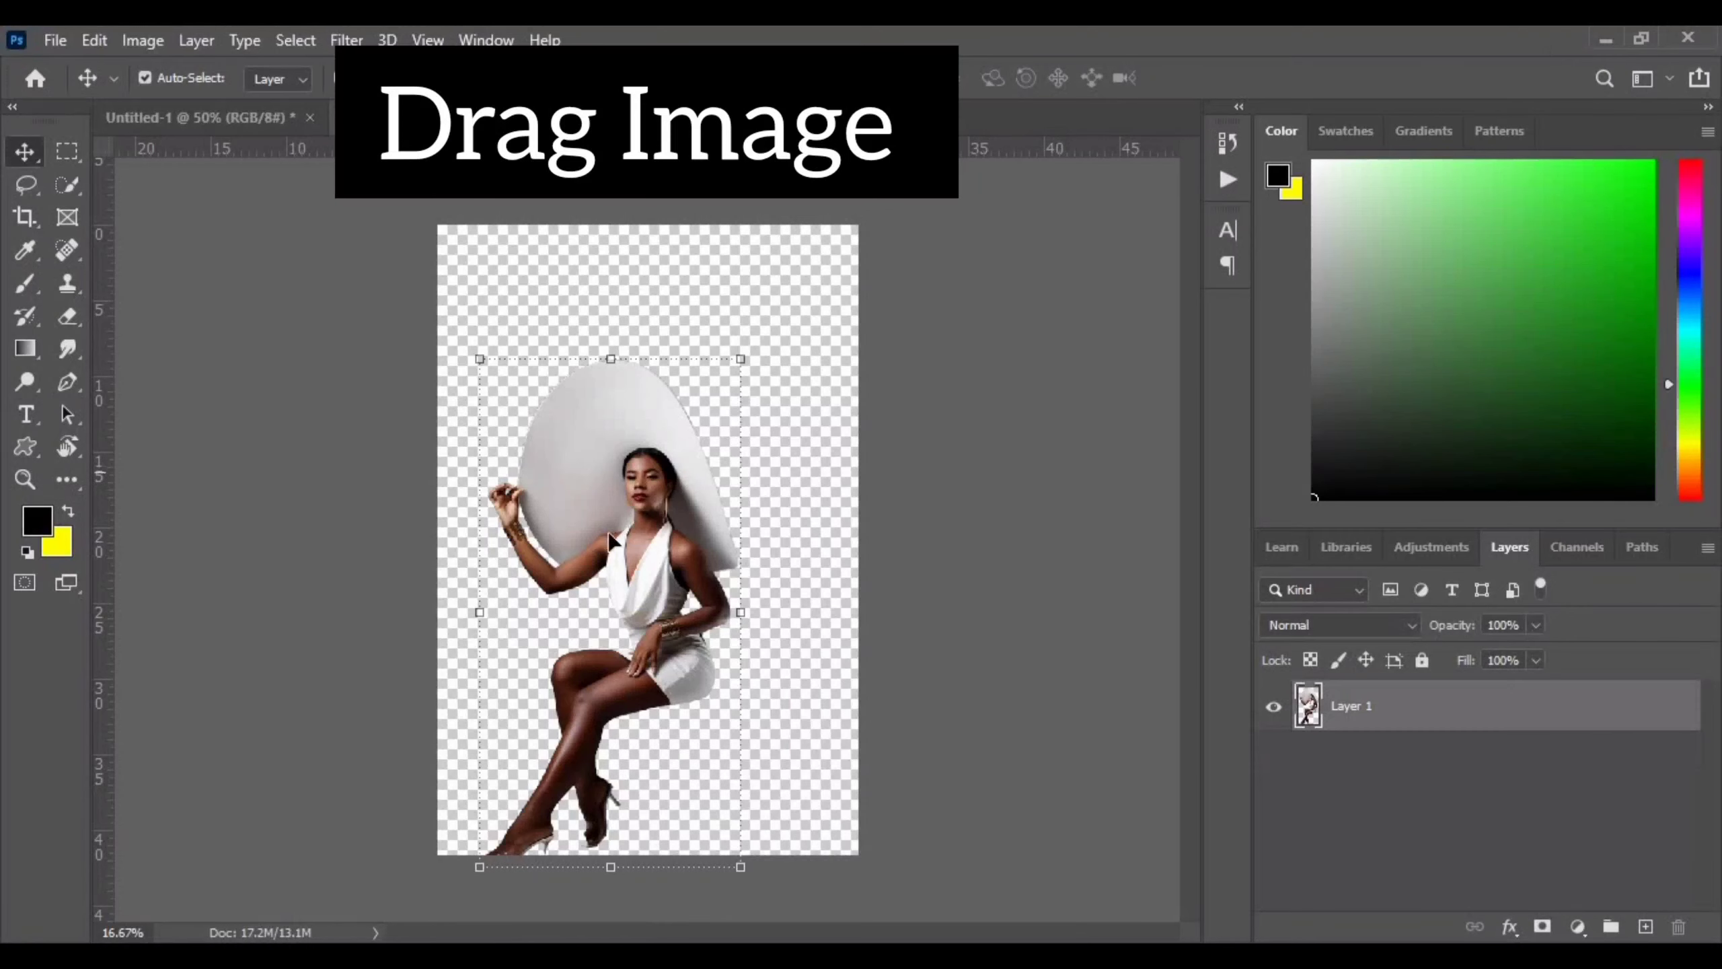
{"action": "left_click_drag", "start_coordinate": [608, 541], "coordinate": [542, 515]}
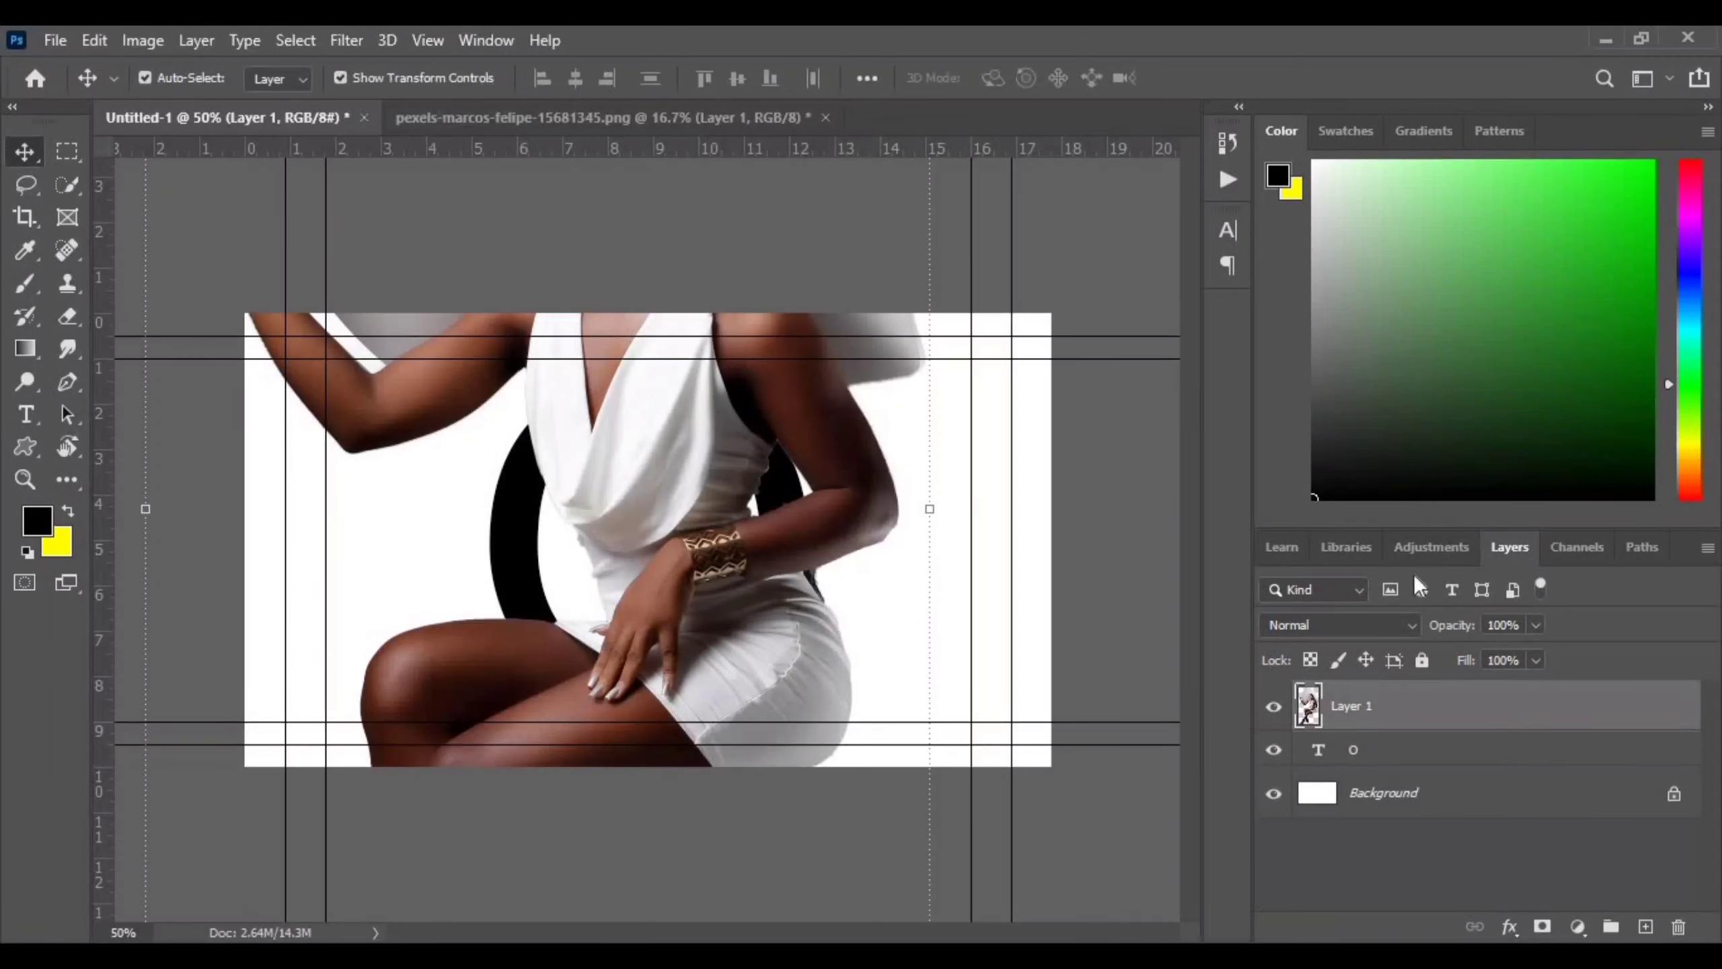
{"action": "right_click", "coordinate": [1526, 707]}
{"action": "left_click", "coordinate": [1299, 375]}
Step: Scale the model to 28.67% and place her over the left half of the letter O
{"action": "scroll", "coordinate": [444, 847], "scroll_direction": "up", "scroll_amount": 4}
{"action": "scroll", "coordinate": [444, 846], "scroll_direction": "down", "scroll_amount": 8}
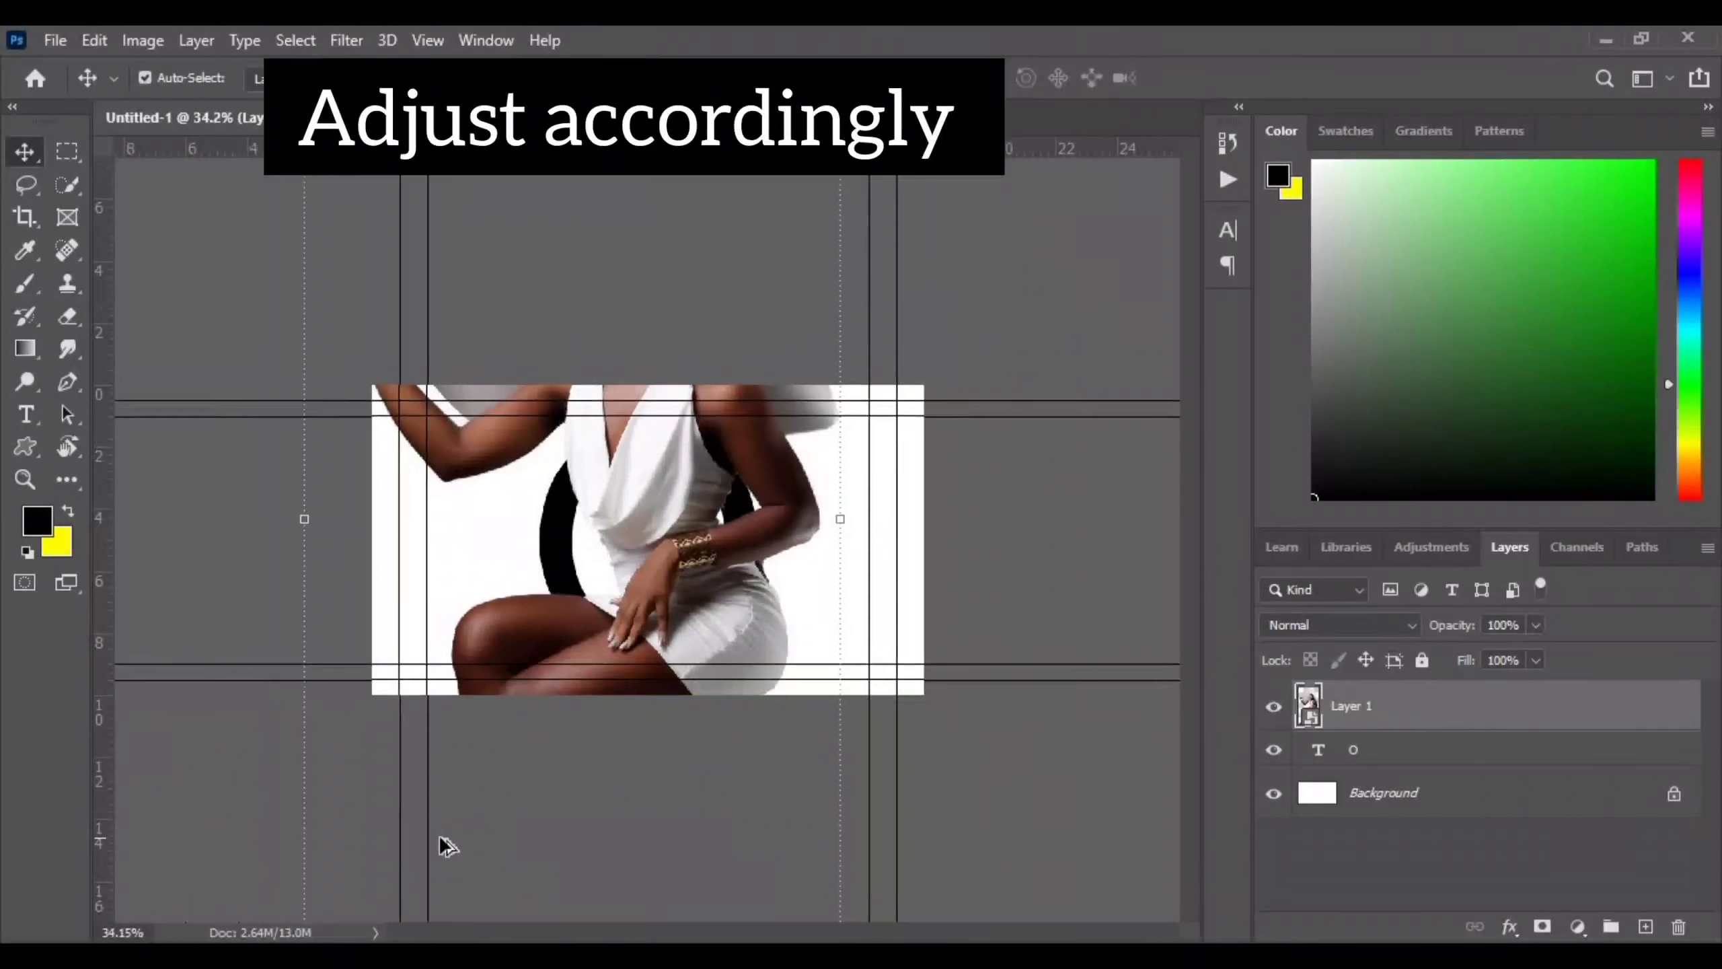
{"action": "scroll", "coordinate": [444, 846], "scroll_direction": "down", "scroll_amount": 2}
{"action": "left_click_drag", "start_coordinate": [772, 204], "coordinate": [753, 479]}
{"action": "scroll", "coordinate": [793, 468], "scroll_direction": "up", "scroll_amount": 5}
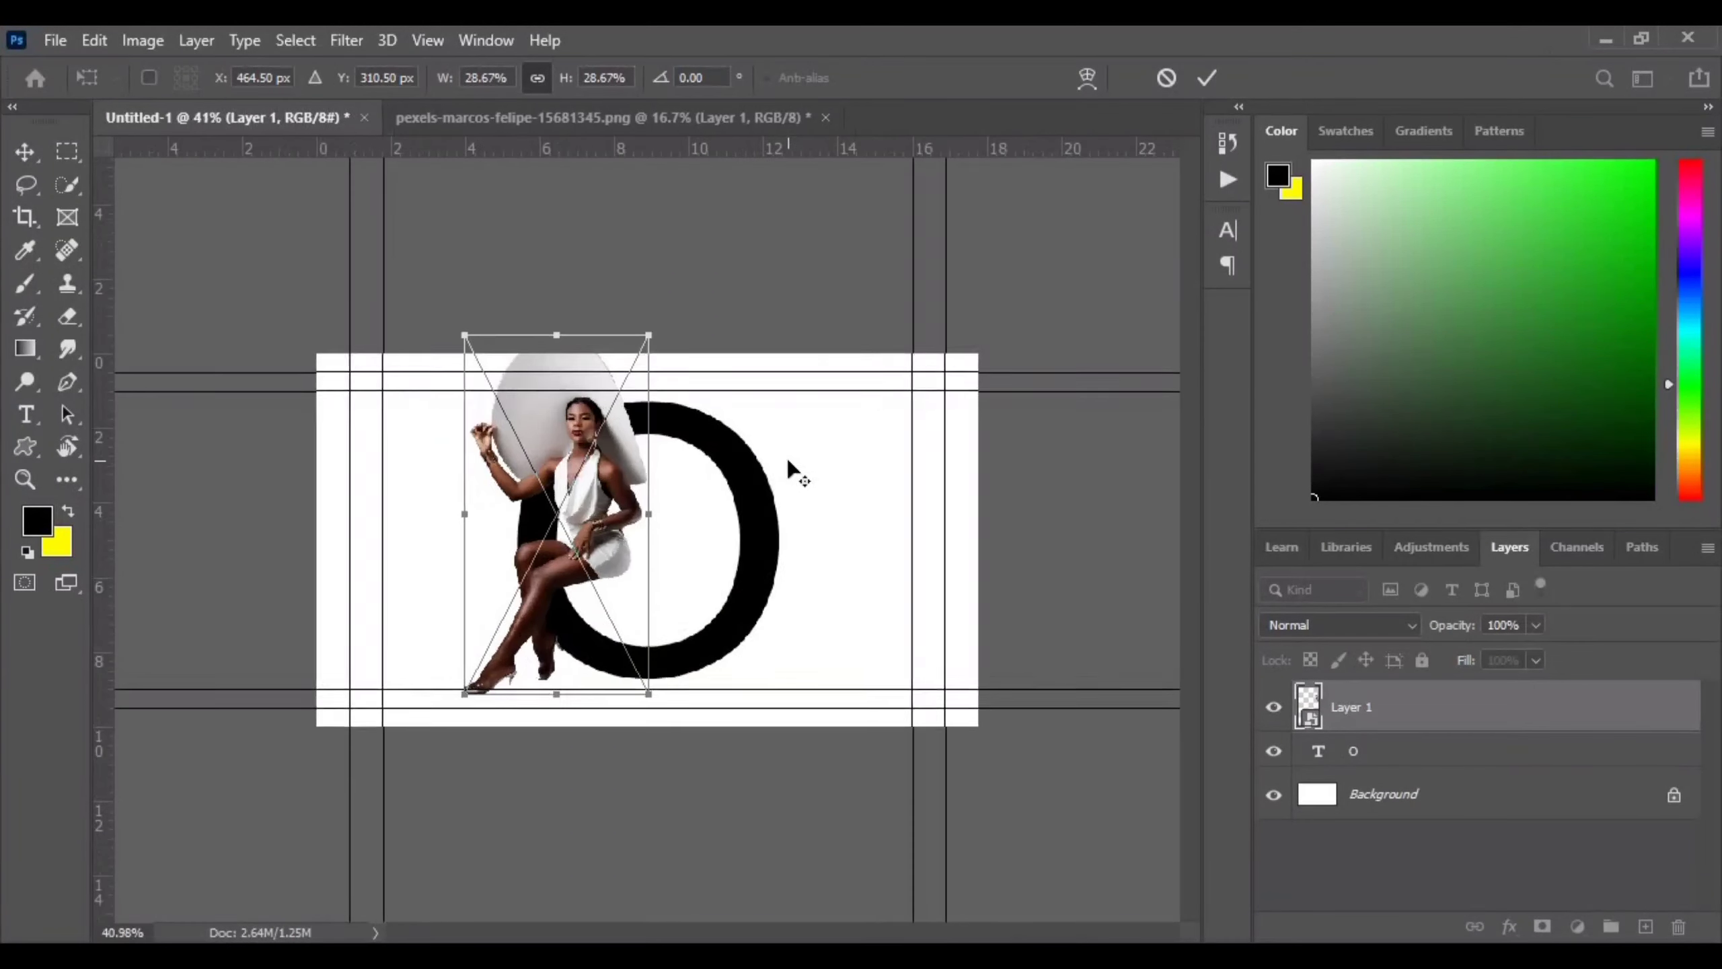
{"action": "left_click_drag", "start_coordinate": [597, 506], "coordinate": [665, 568]}
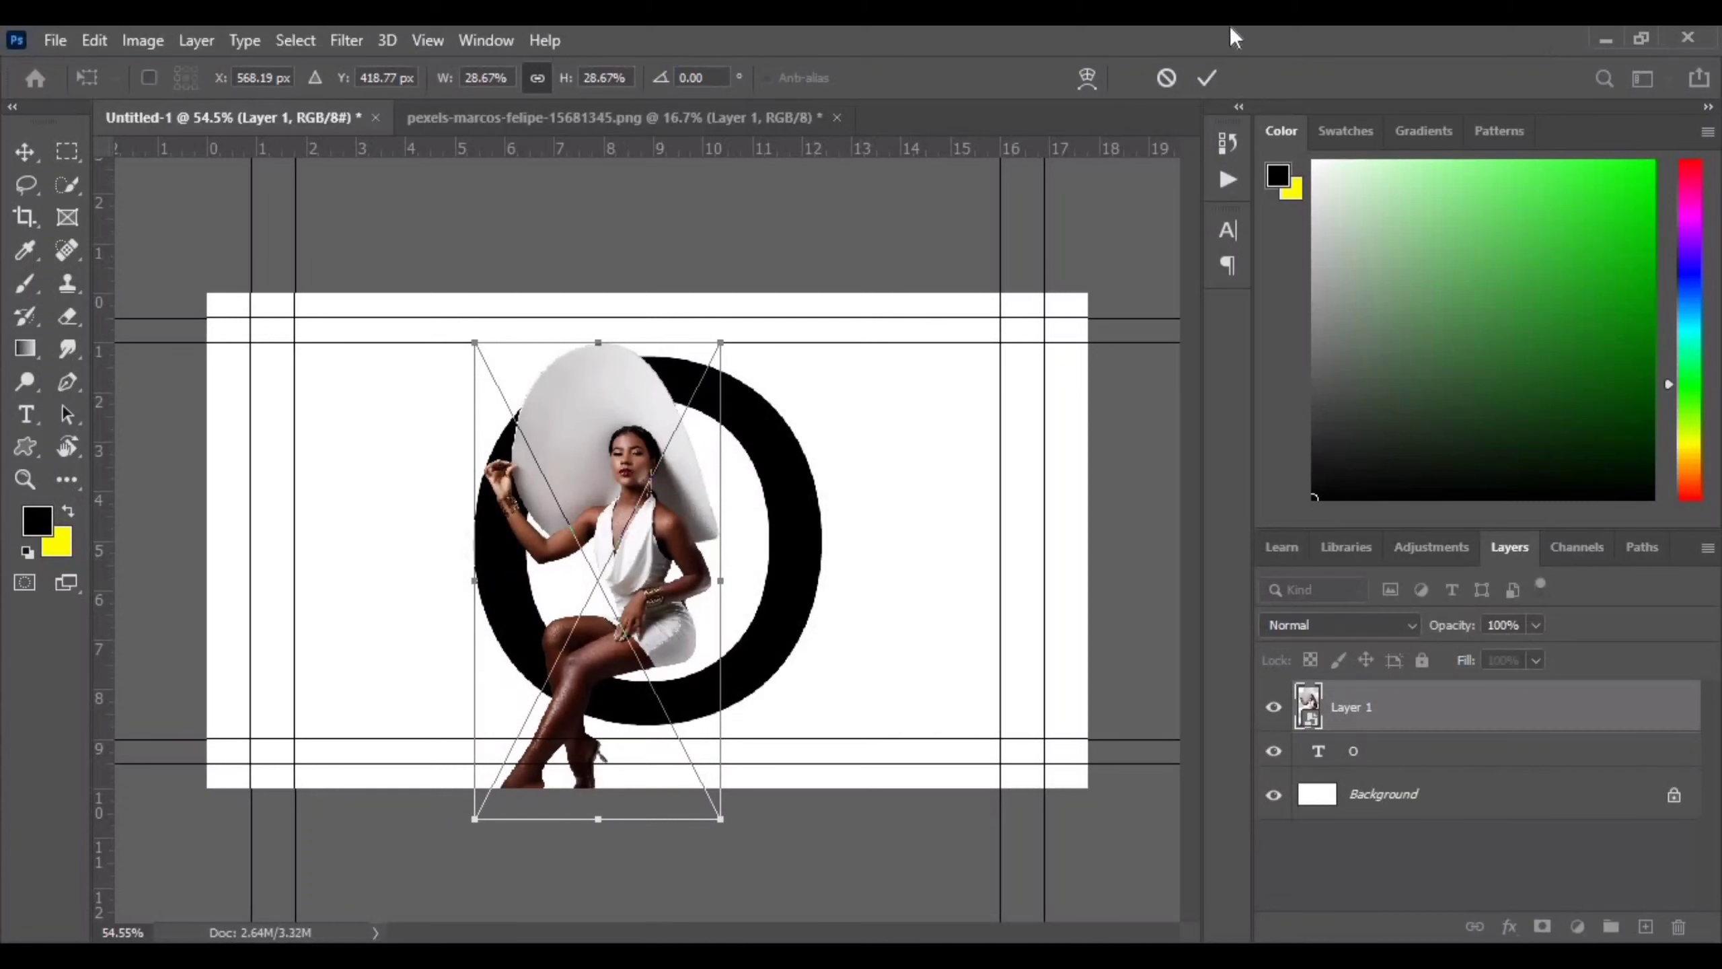
{"action": "left_click", "coordinate": [1207, 77]}
Step: Raise the letter O and refit the model inside it, with her legs hanging over its lower curve
{"action": "left_click", "coordinate": [797, 487]}
{"action": "left_click", "coordinate": [688, 504]}
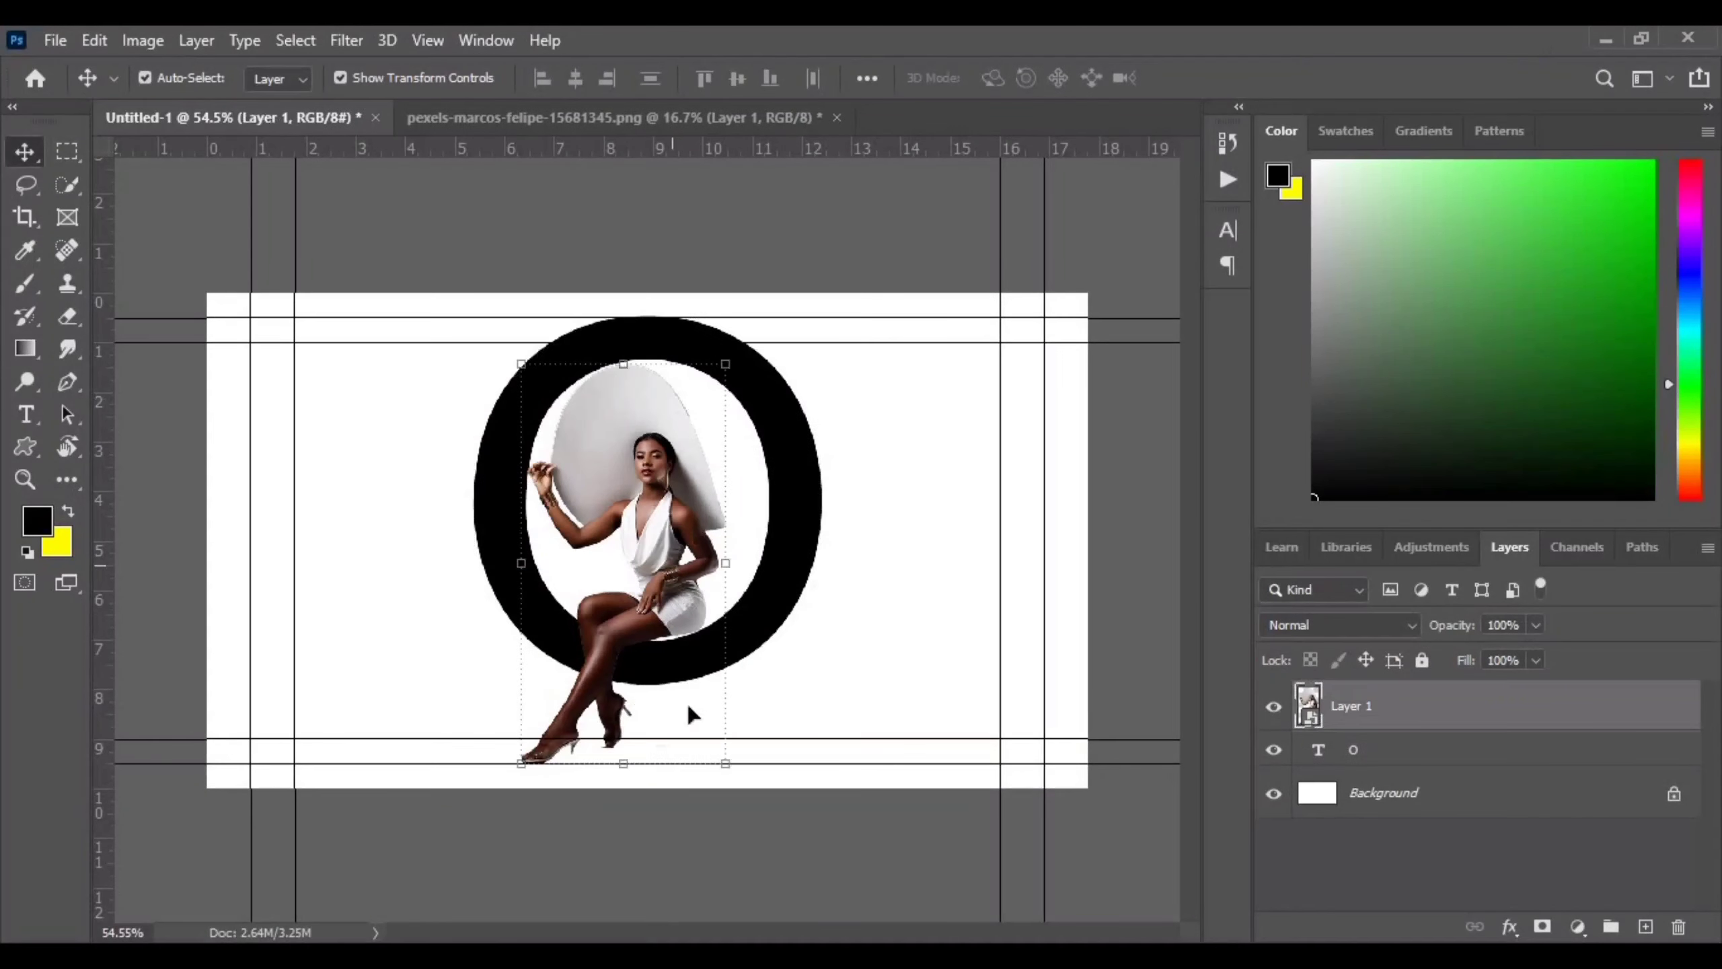
{"action": "left_click_drag", "start_coordinate": [627, 781], "coordinate": [595, 780]}
{"action": "left_click", "coordinate": [1207, 78]}
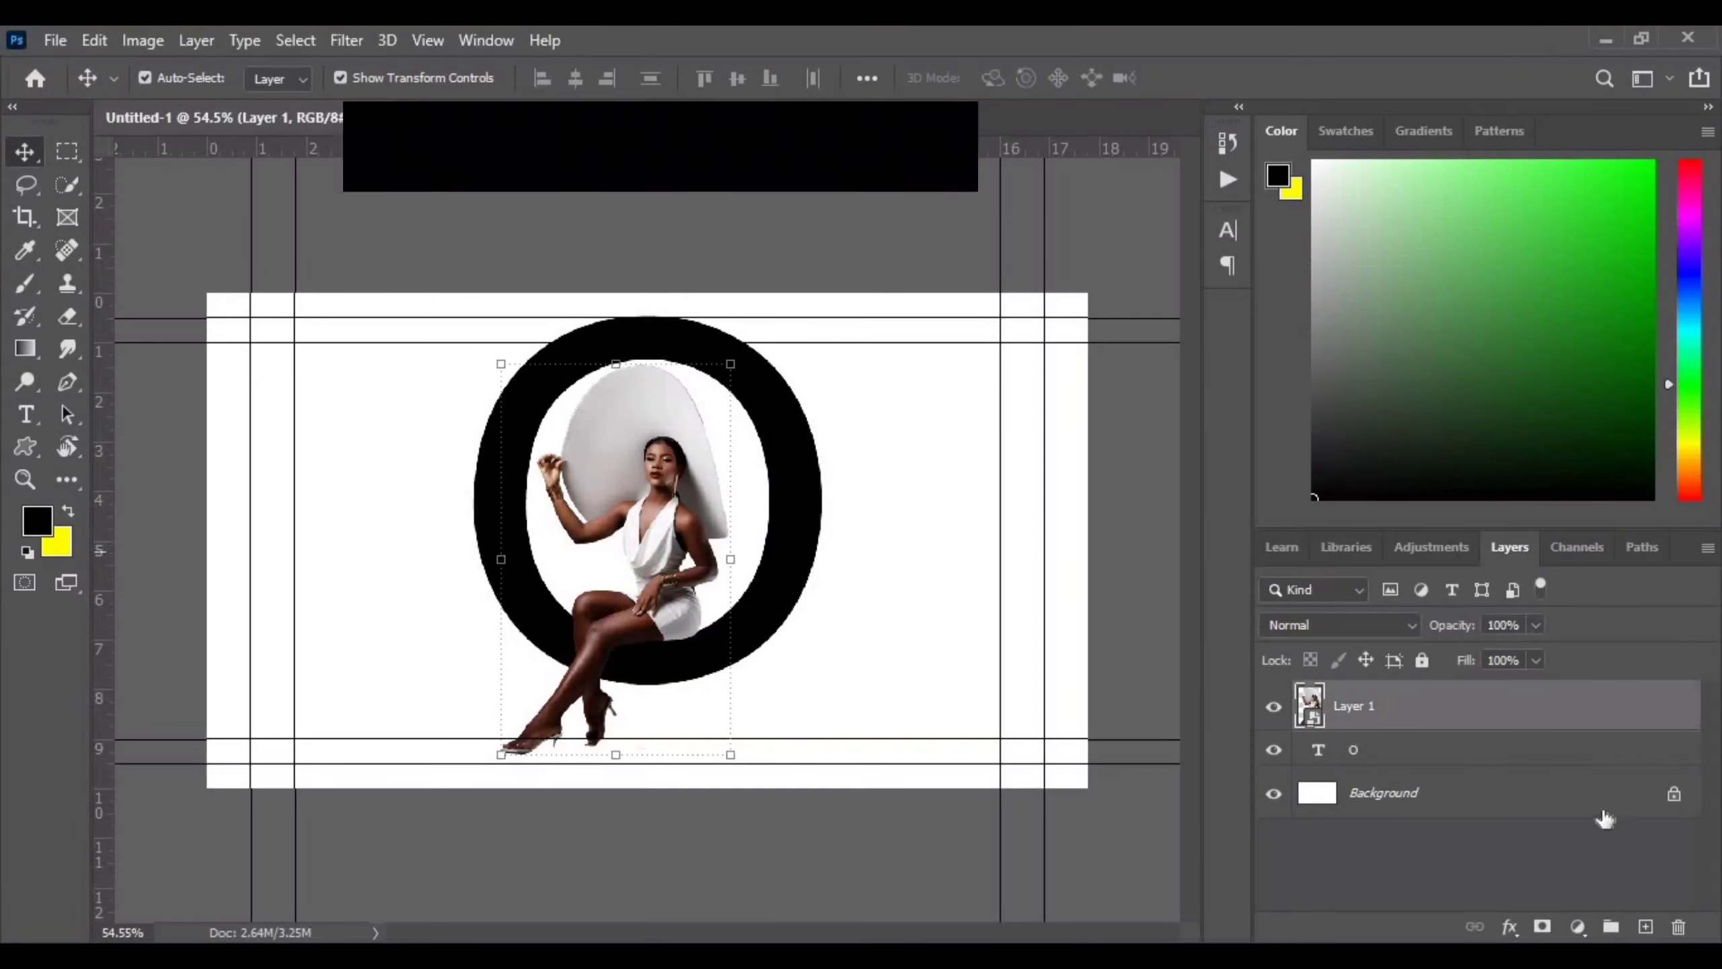
Step: Clip the model layer to the letter O and put an unclipped duplicate of the model on top
{"action": "right_click", "coordinate": [1386, 706]}
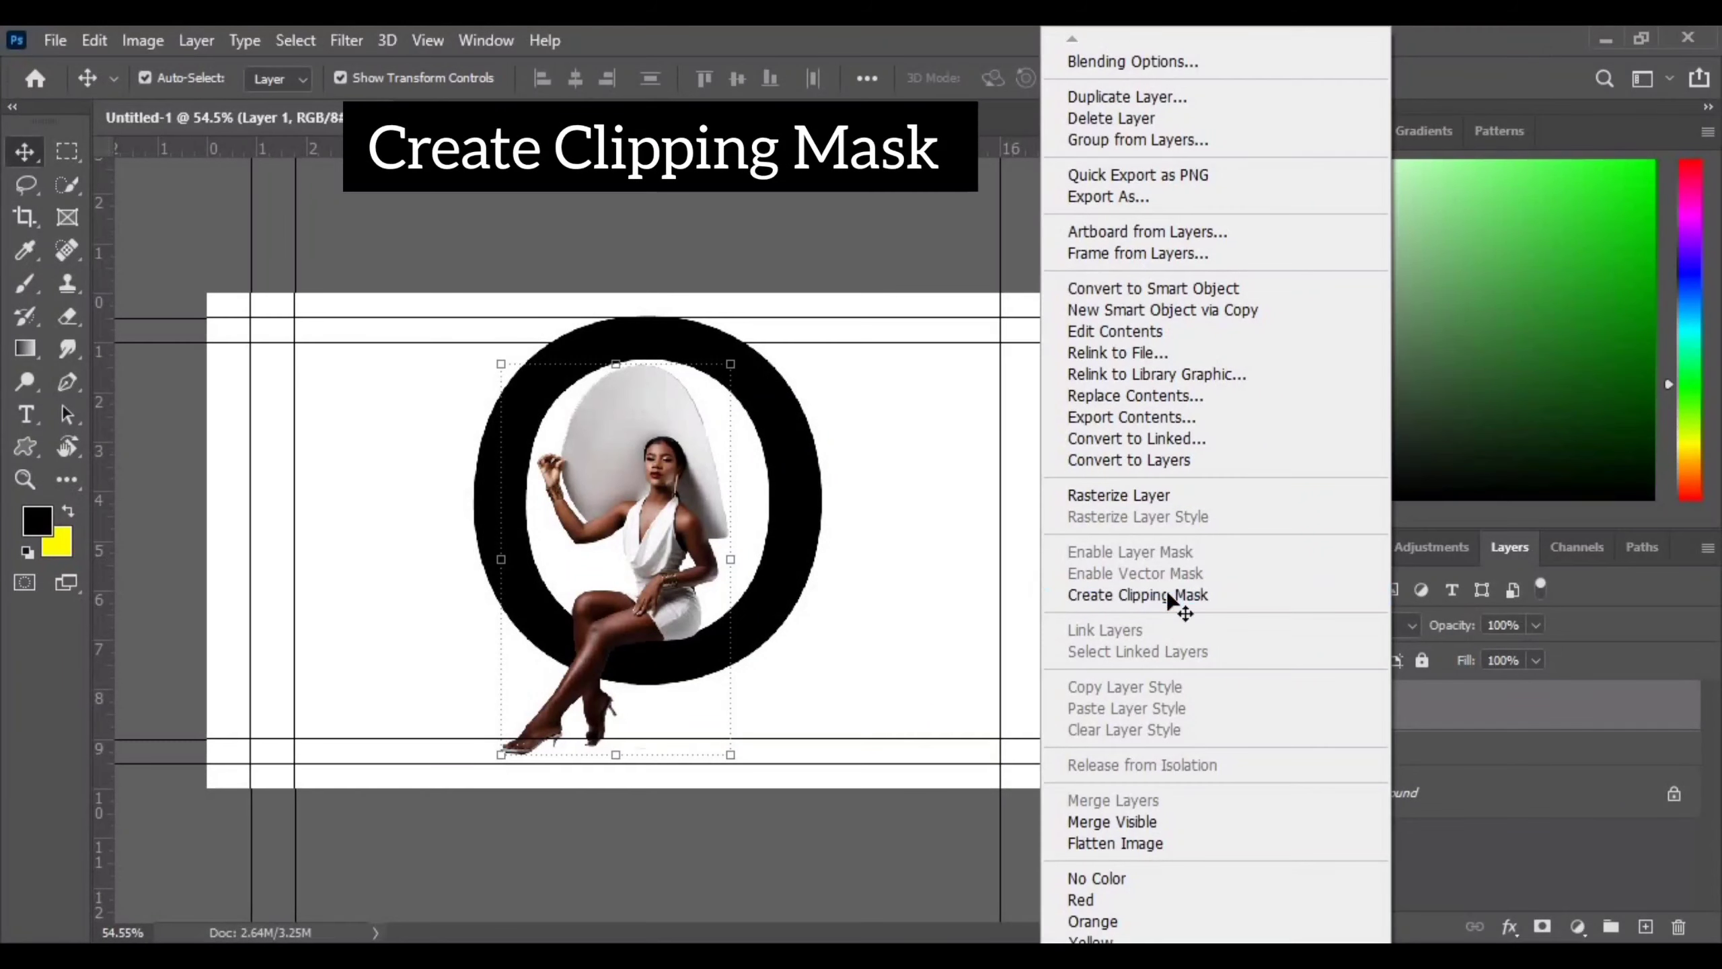
{"action": "left_click", "coordinate": [1170, 595]}
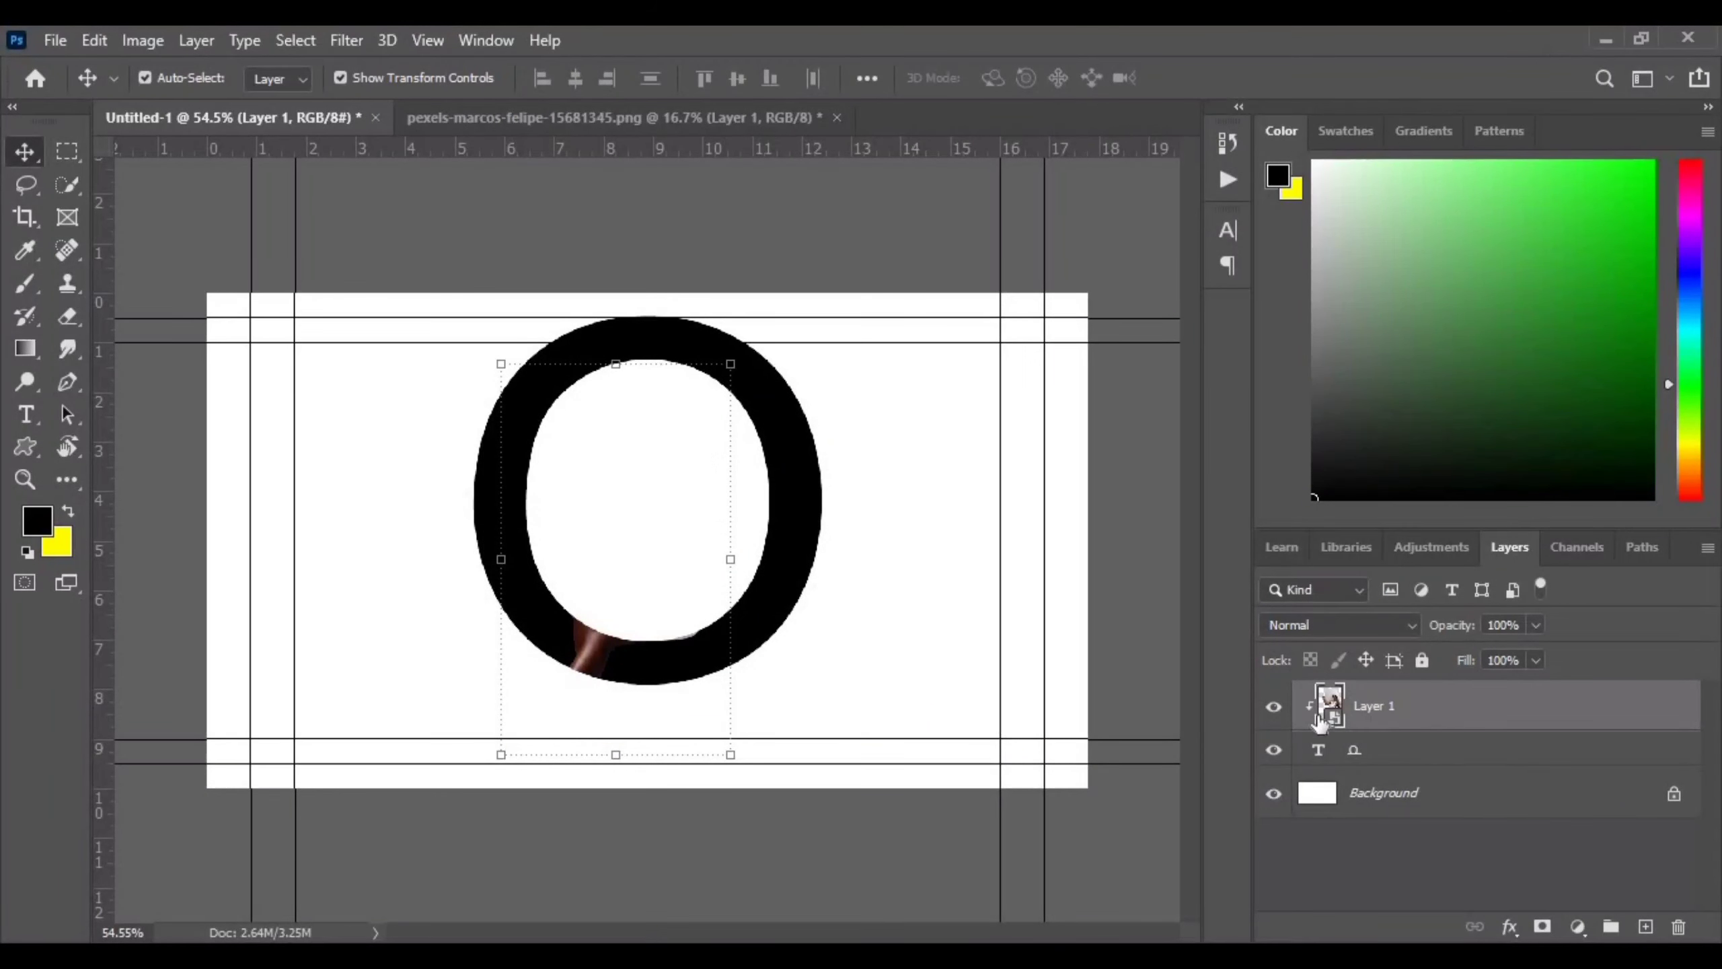
{"action": "left_click", "coordinate": [27, 290]}
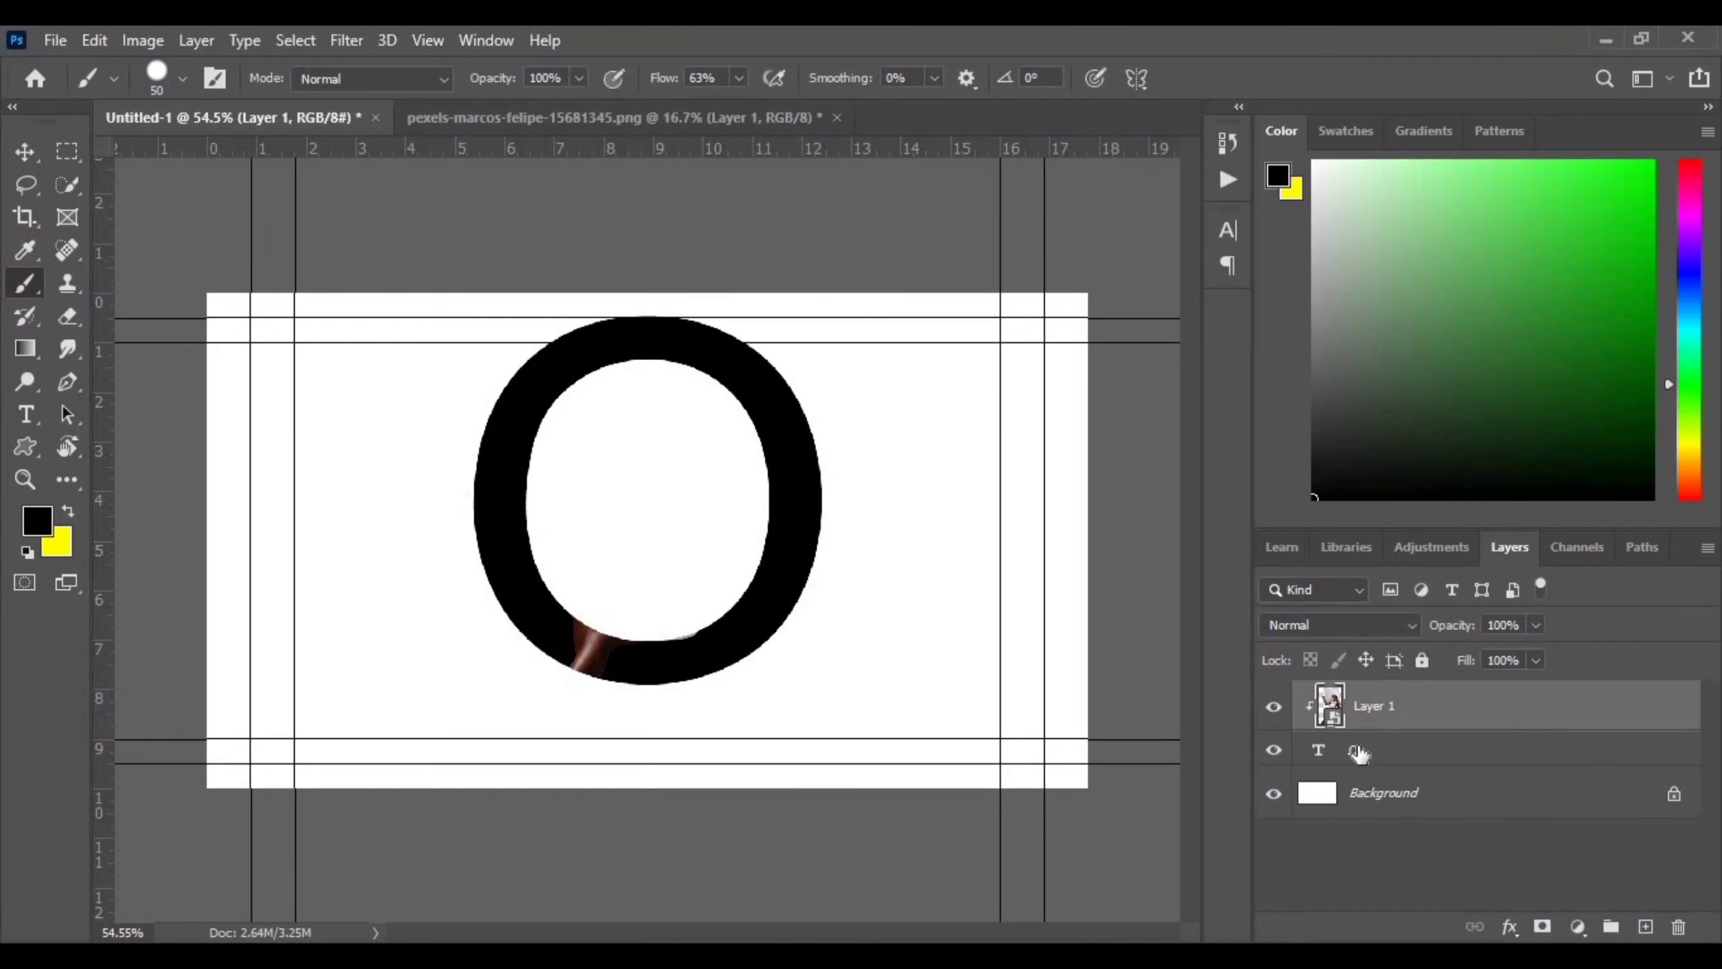
{"action": "key", "text": "ctrl+j"}
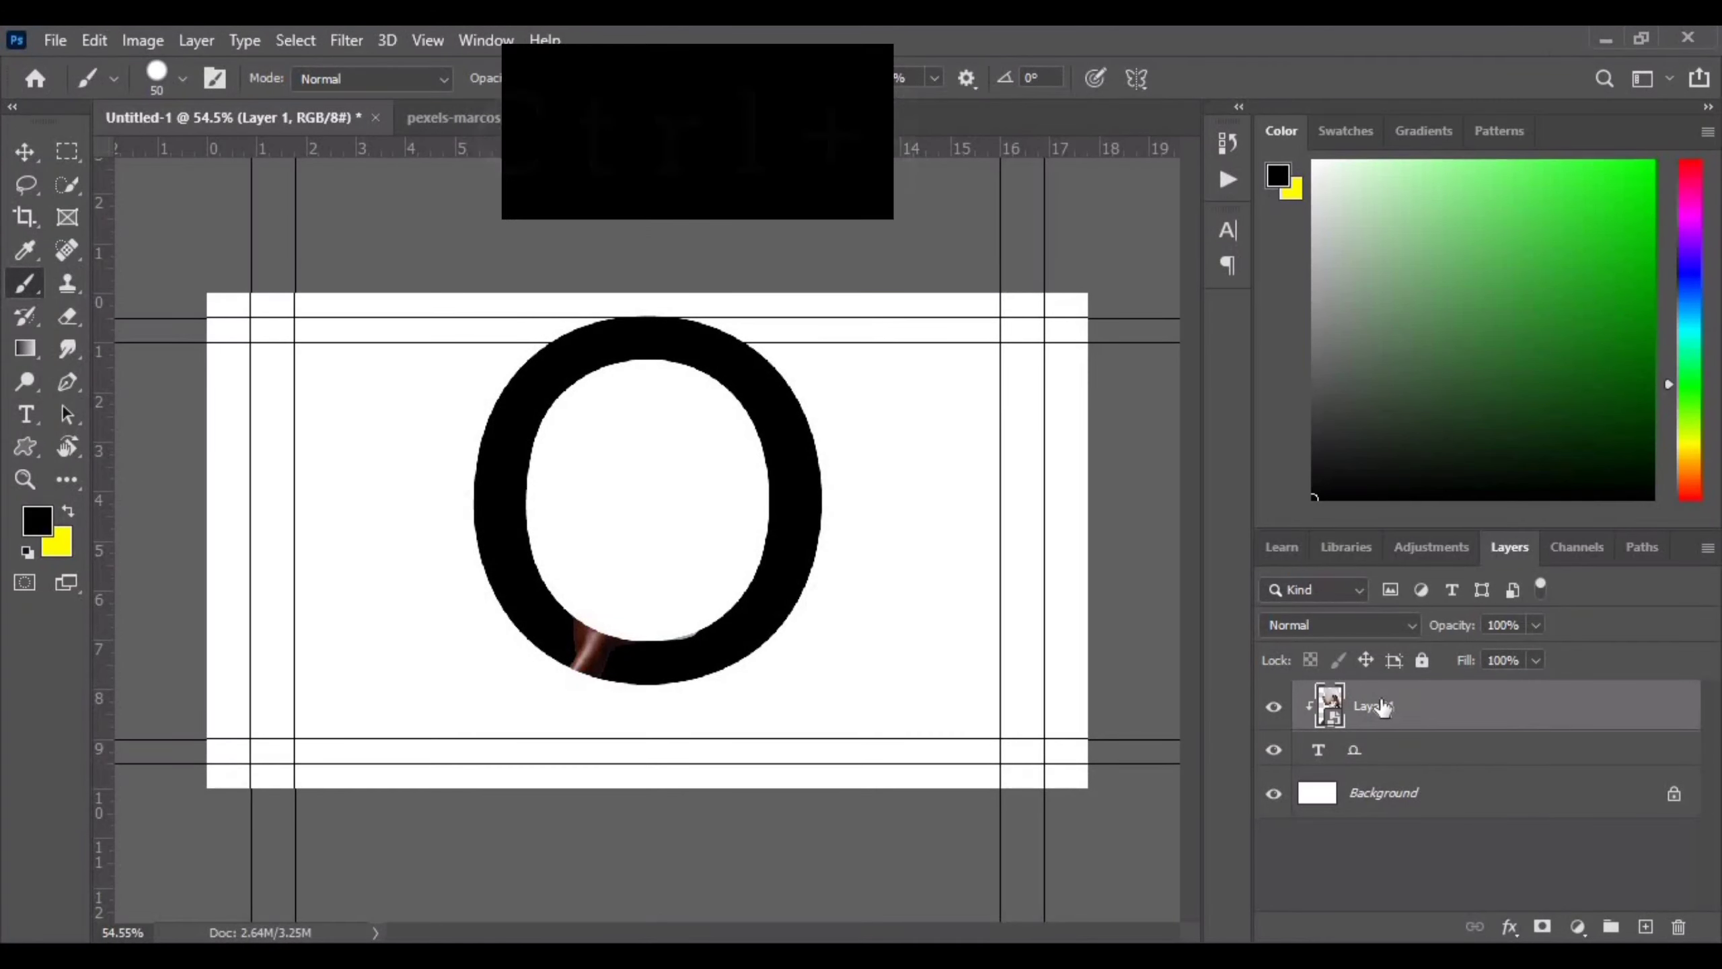
{"action": "key", "text": "ctrl+alt+g"}
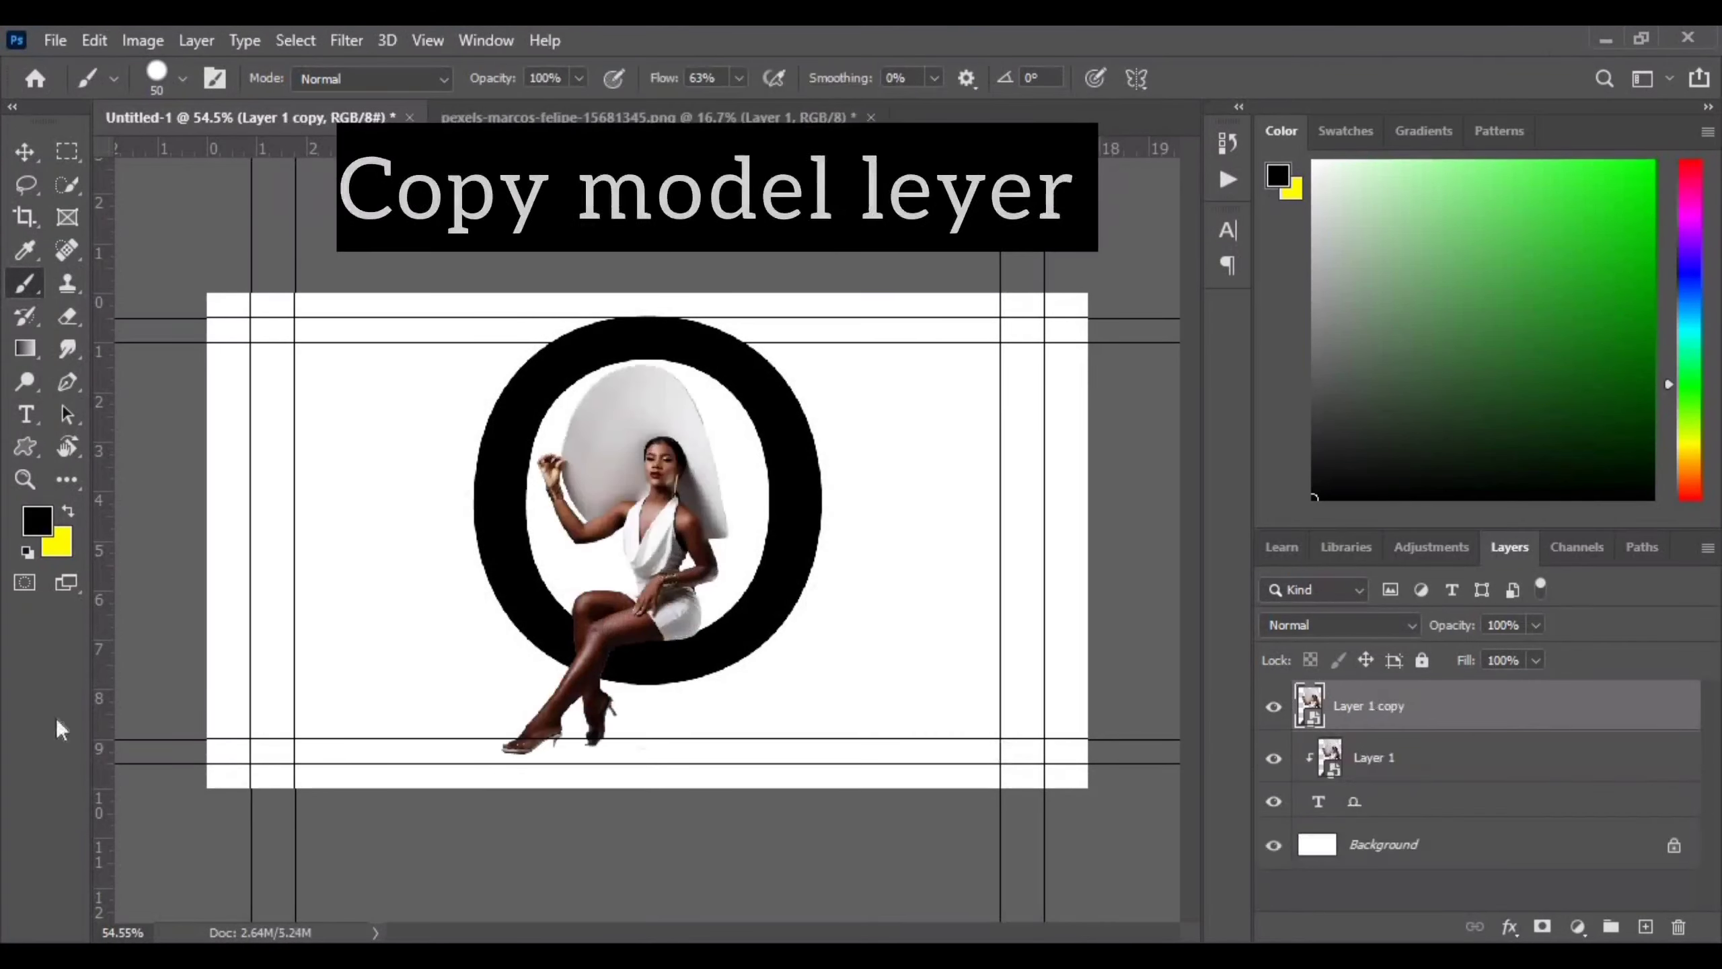
Step: Add a layer mask to the model copy and paint black across her legs along the O's inner and outer edges with a 35 px brush
{"action": "left_click", "coordinate": [1542, 926]}
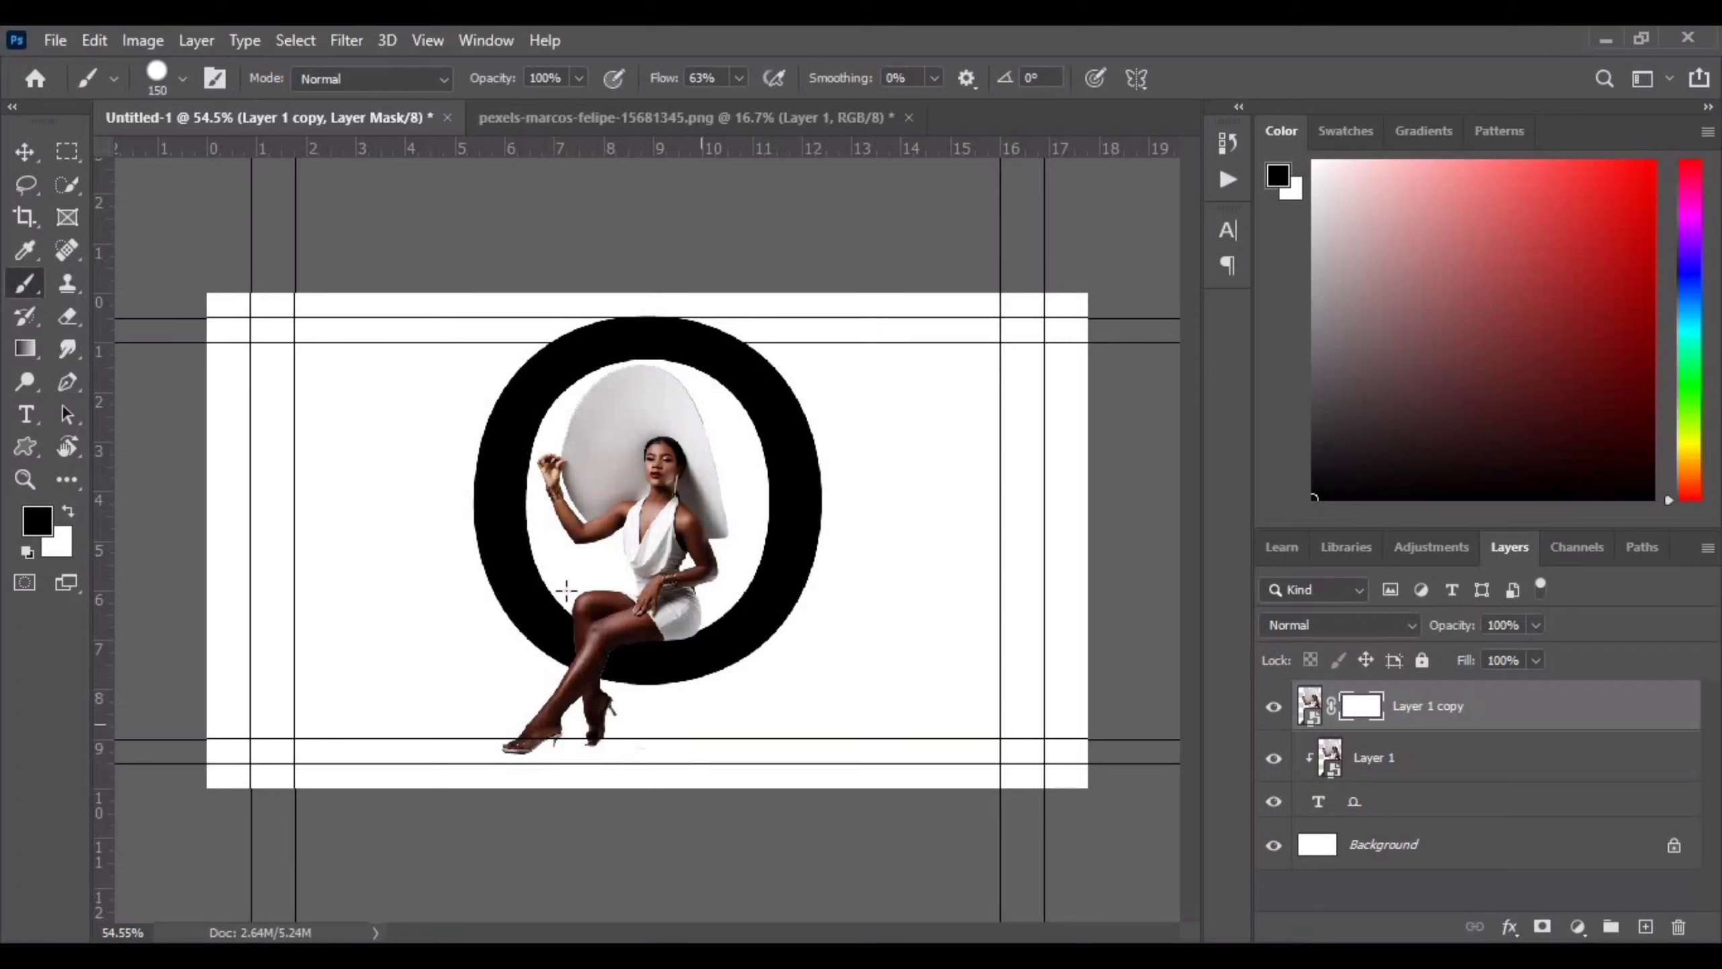
{"action": "mouse_move", "coordinate": [562, 636]}
{"action": "left_mouse_down"}
{"action": "mouse_move", "coordinate": [597, 631]}
{"action": "mouse_move", "coordinate": [582, 641]}
{"action": "left_mouse_up"}
{"action": "key", "text": "ctrl+plus"}
{"action": "key", "text": "ctrl+plus"}
{"action": "key", "text": "ctrl+plus"}
{"action": "scroll", "coordinate": [453, 641], "scroll_direction": "down", "scroll_amount": 3}
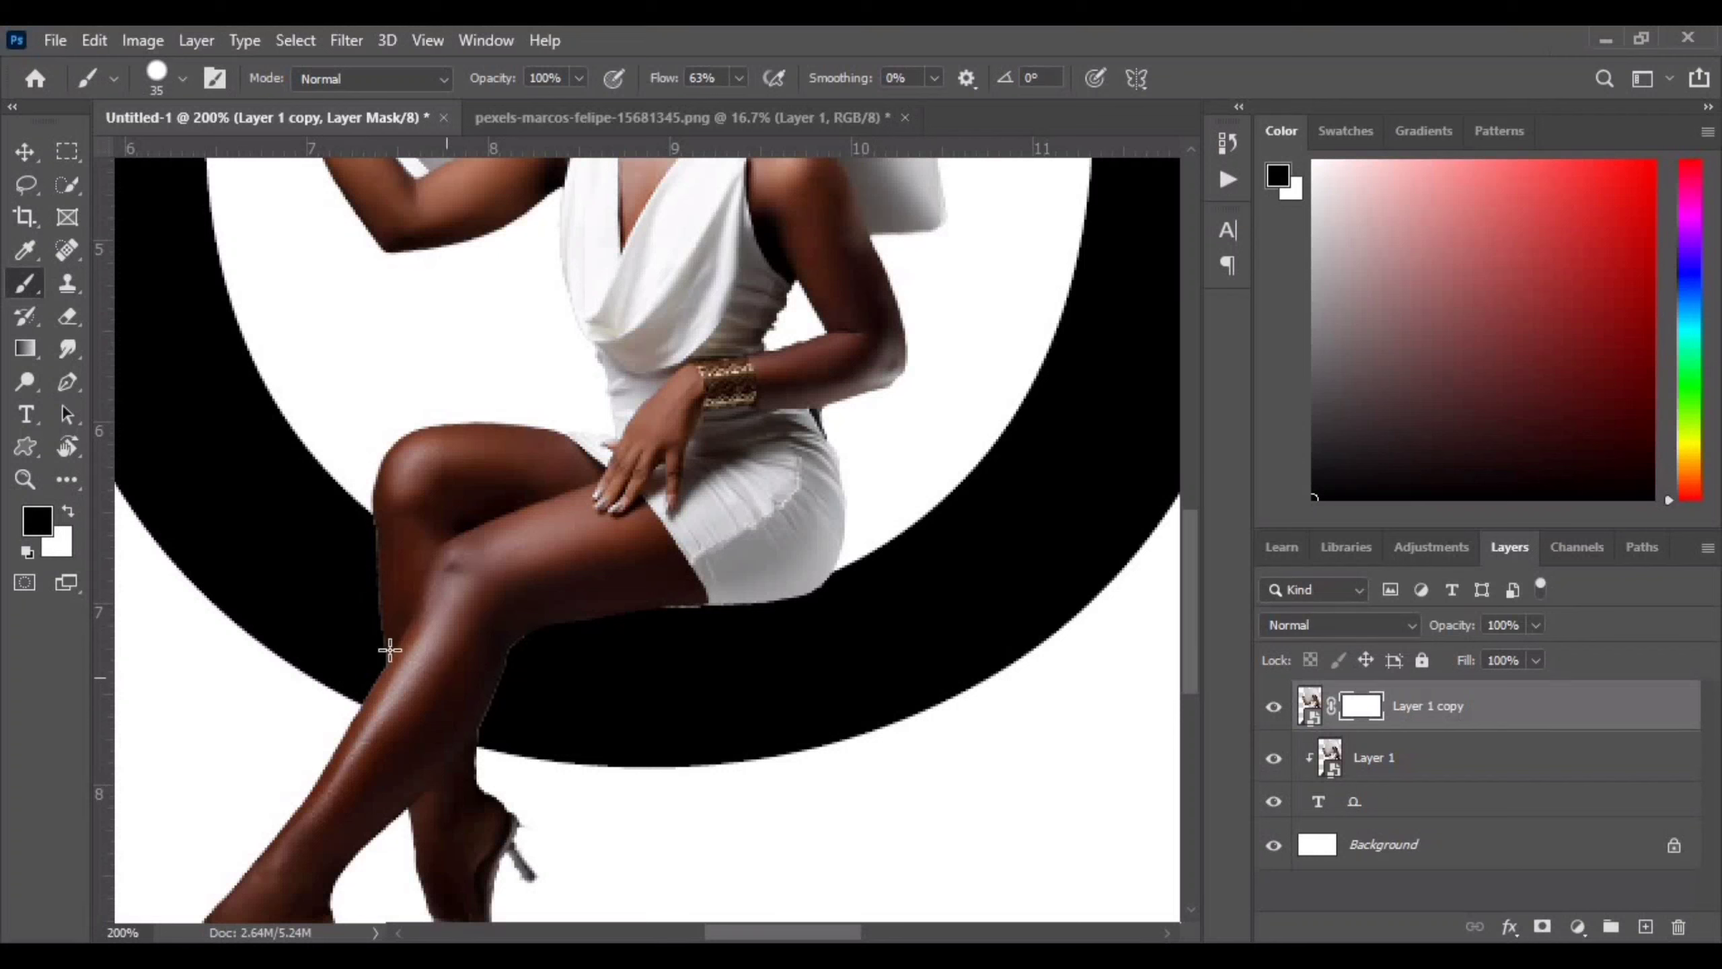
{"action": "mouse_move", "coordinate": [360, 533]}
{"action": "left_mouse_down"}
{"action": "mouse_move", "coordinate": [346, 550]}
{"action": "mouse_move", "coordinate": [342, 511]}
{"action": "mouse_move", "coordinate": [475, 576]}
{"action": "left_mouse_up"}
{"action": "left_click_drag", "start_coordinate": [430, 731], "coordinate": [357, 709]}
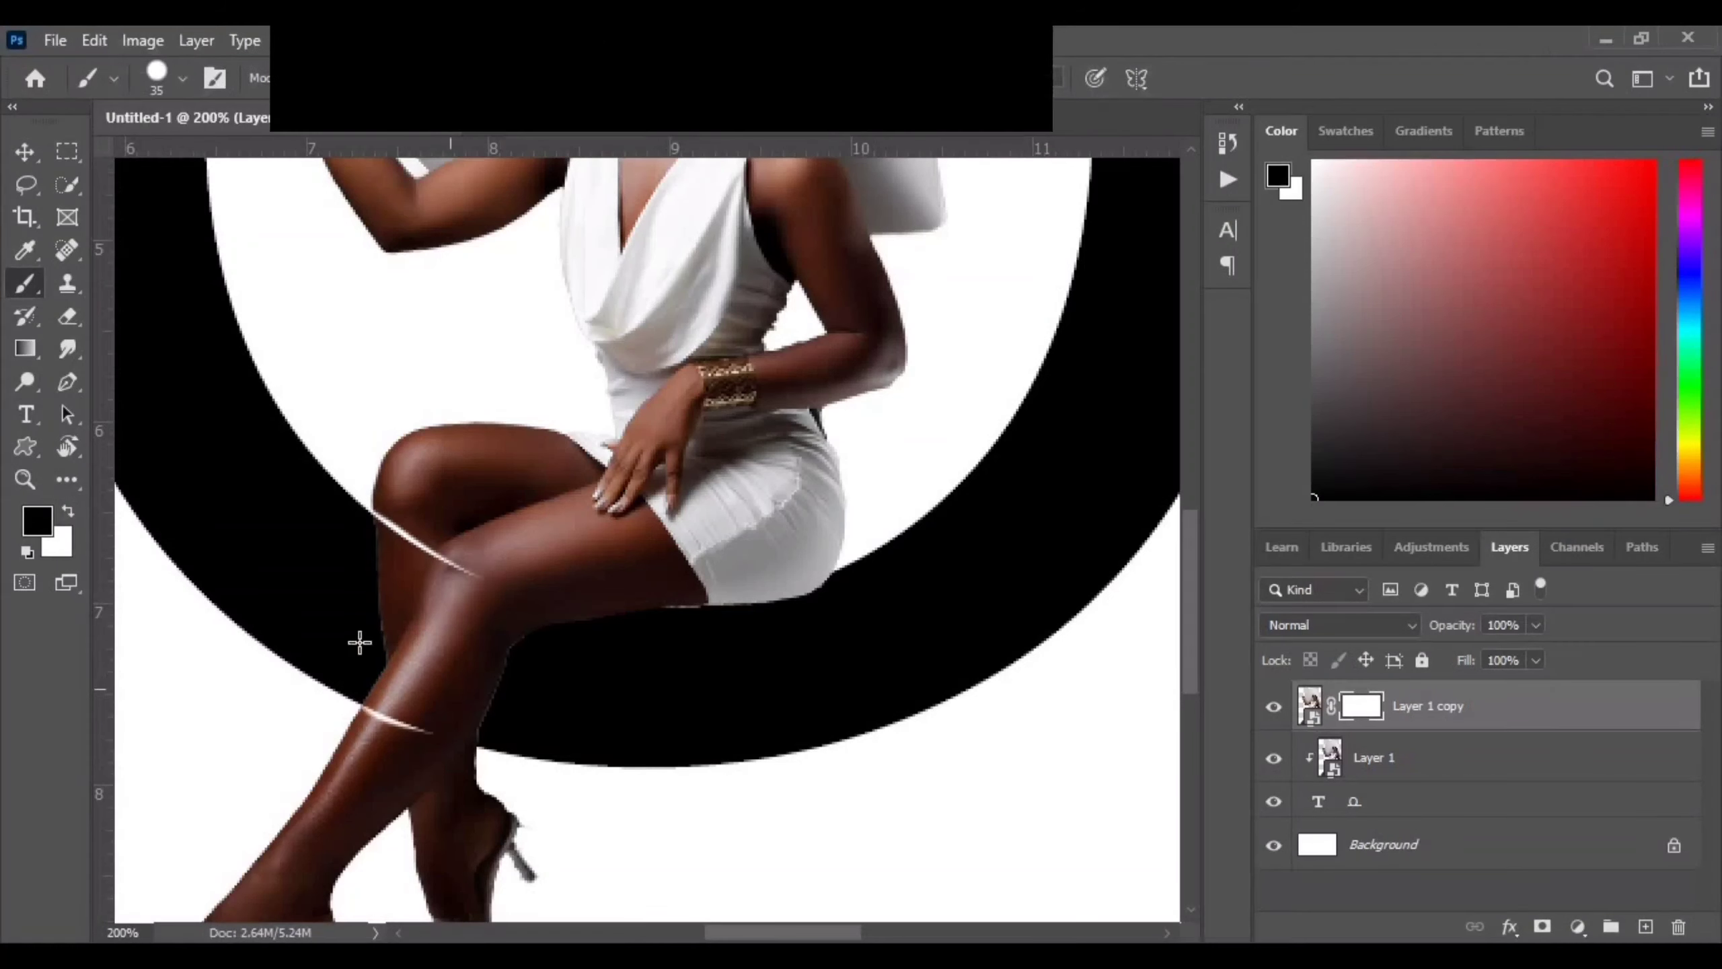
Step: Paint white on the mask to restore the erased streaks across the knee and shin
{"action": "key", "text": "x"}
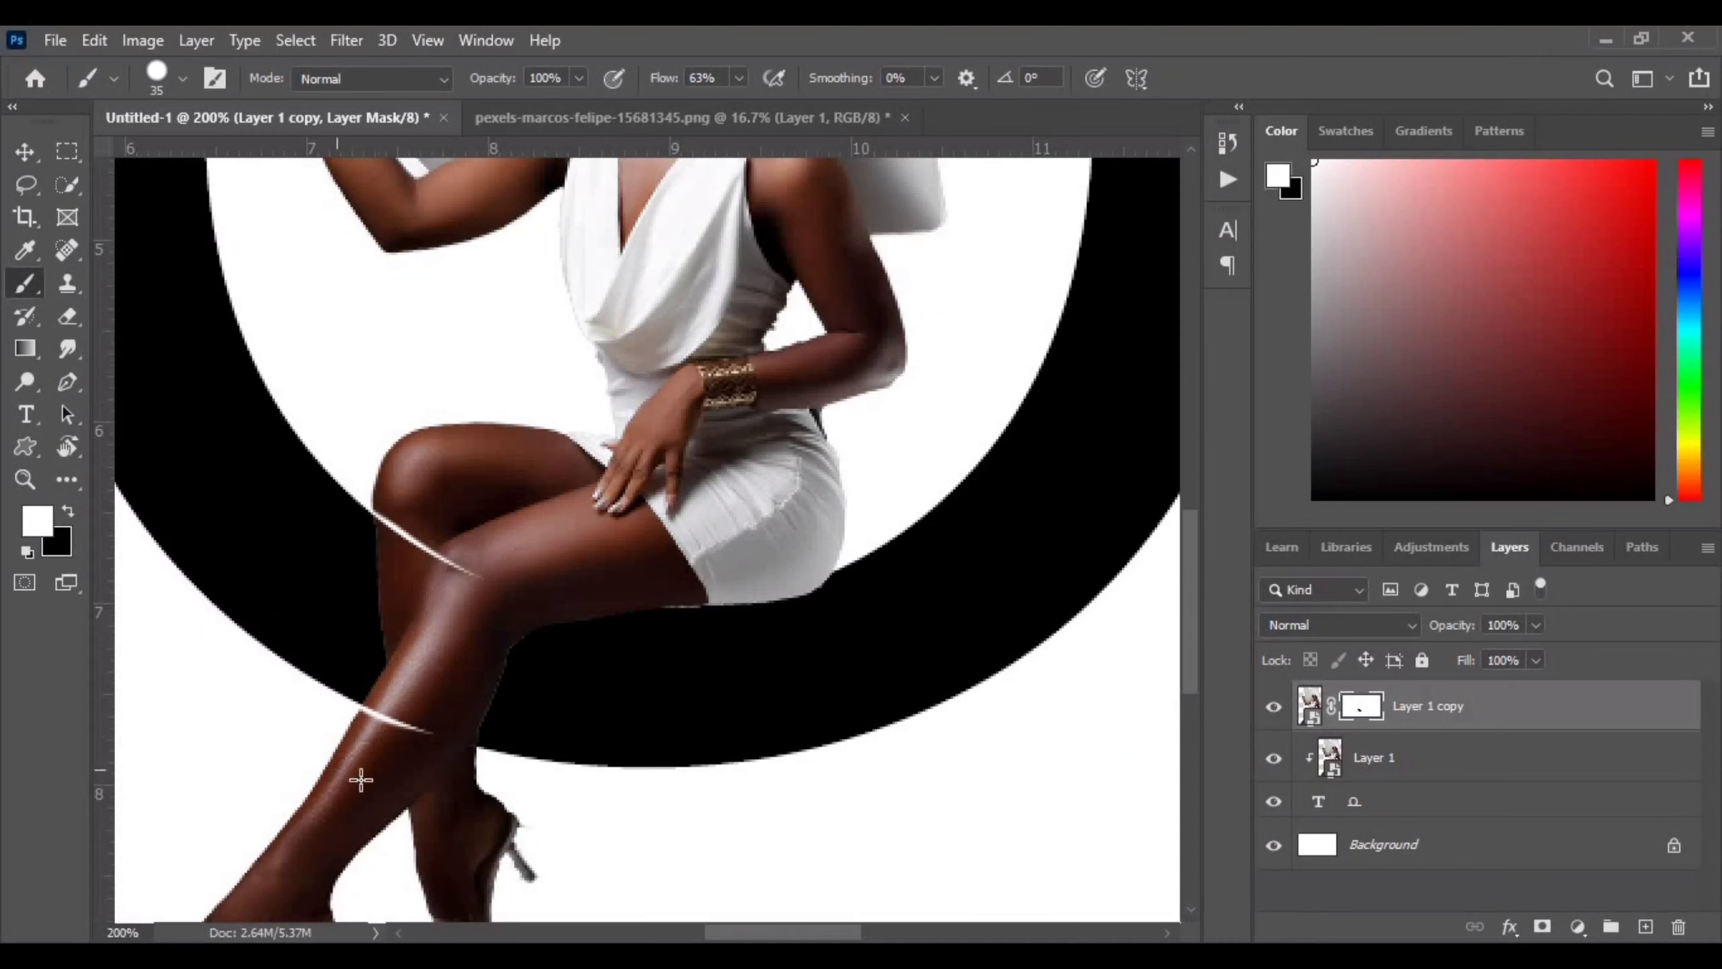
{"action": "left_click_drag", "start_coordinate": [341, 749], "coordinate": [417, 770]}
{"action": "mouse_move", "coordinate": [491, 535]}
{"action": "left_mouse_down"}
{"action": "mouse_move", "coordinate": [383, 468]}
{"action": "mouse_move", "coordinate": [406, 498]}
{"action": "left_mouse_up"}
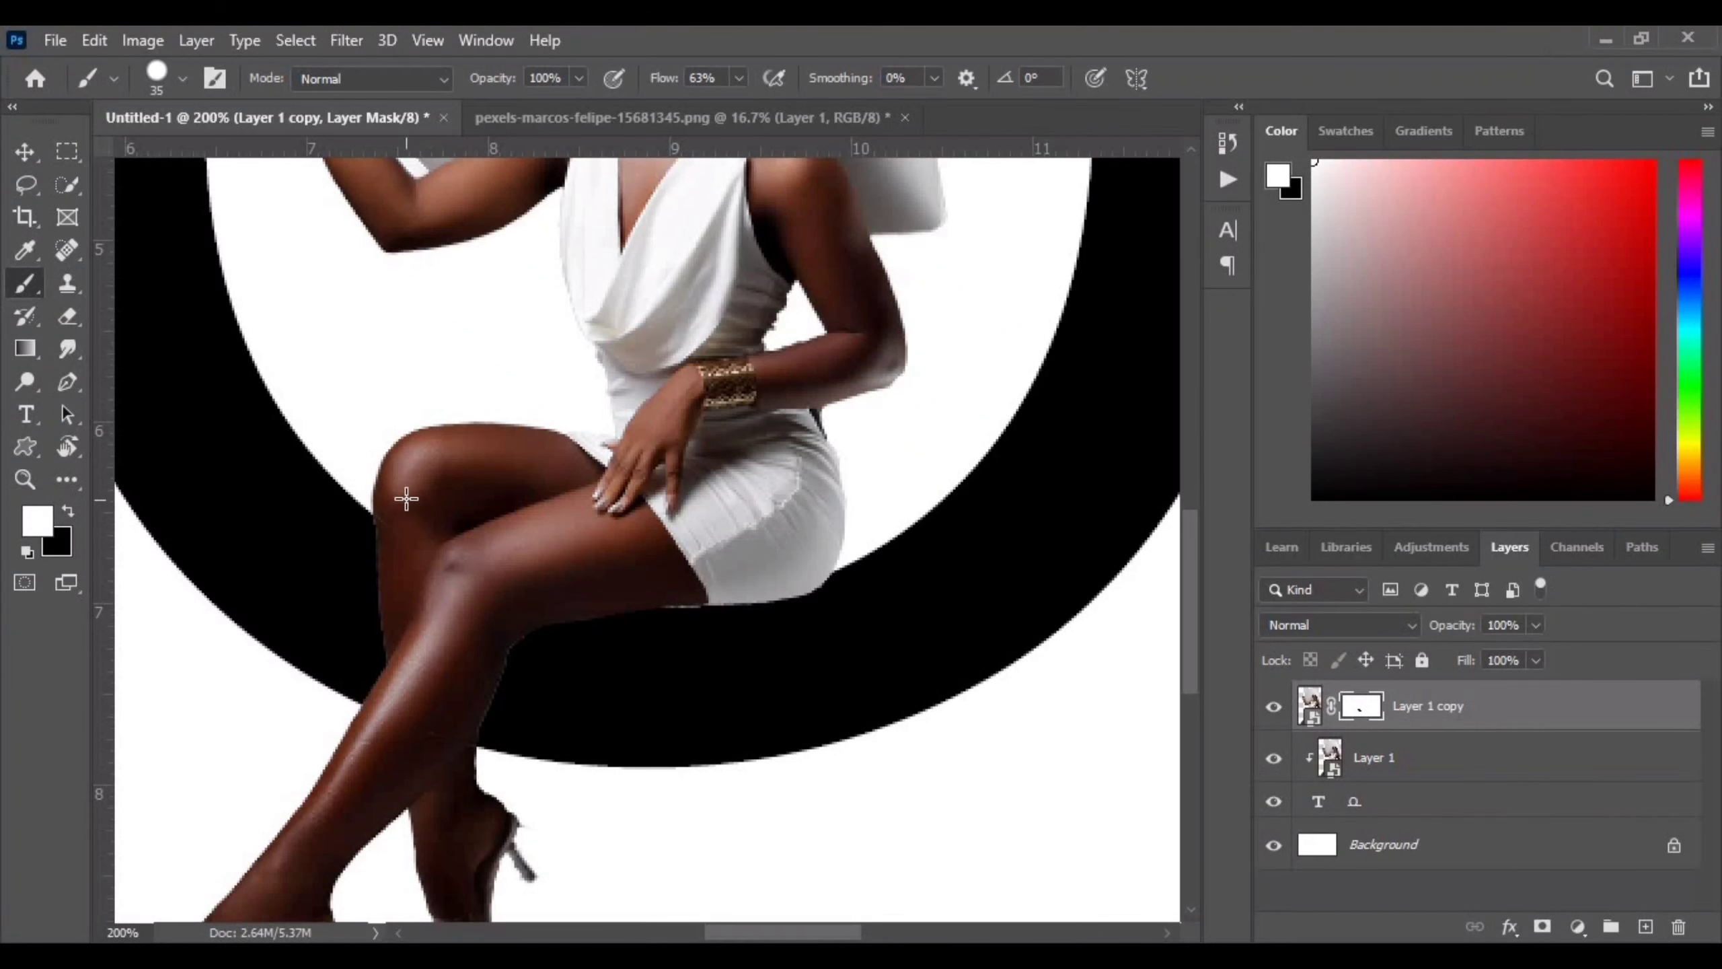
{"action": "key", "text": "ctrl+minus"}
{"action": "key", "text": "ctrl+minus"}
{"action": "key", "text": "ctrl+minus"}
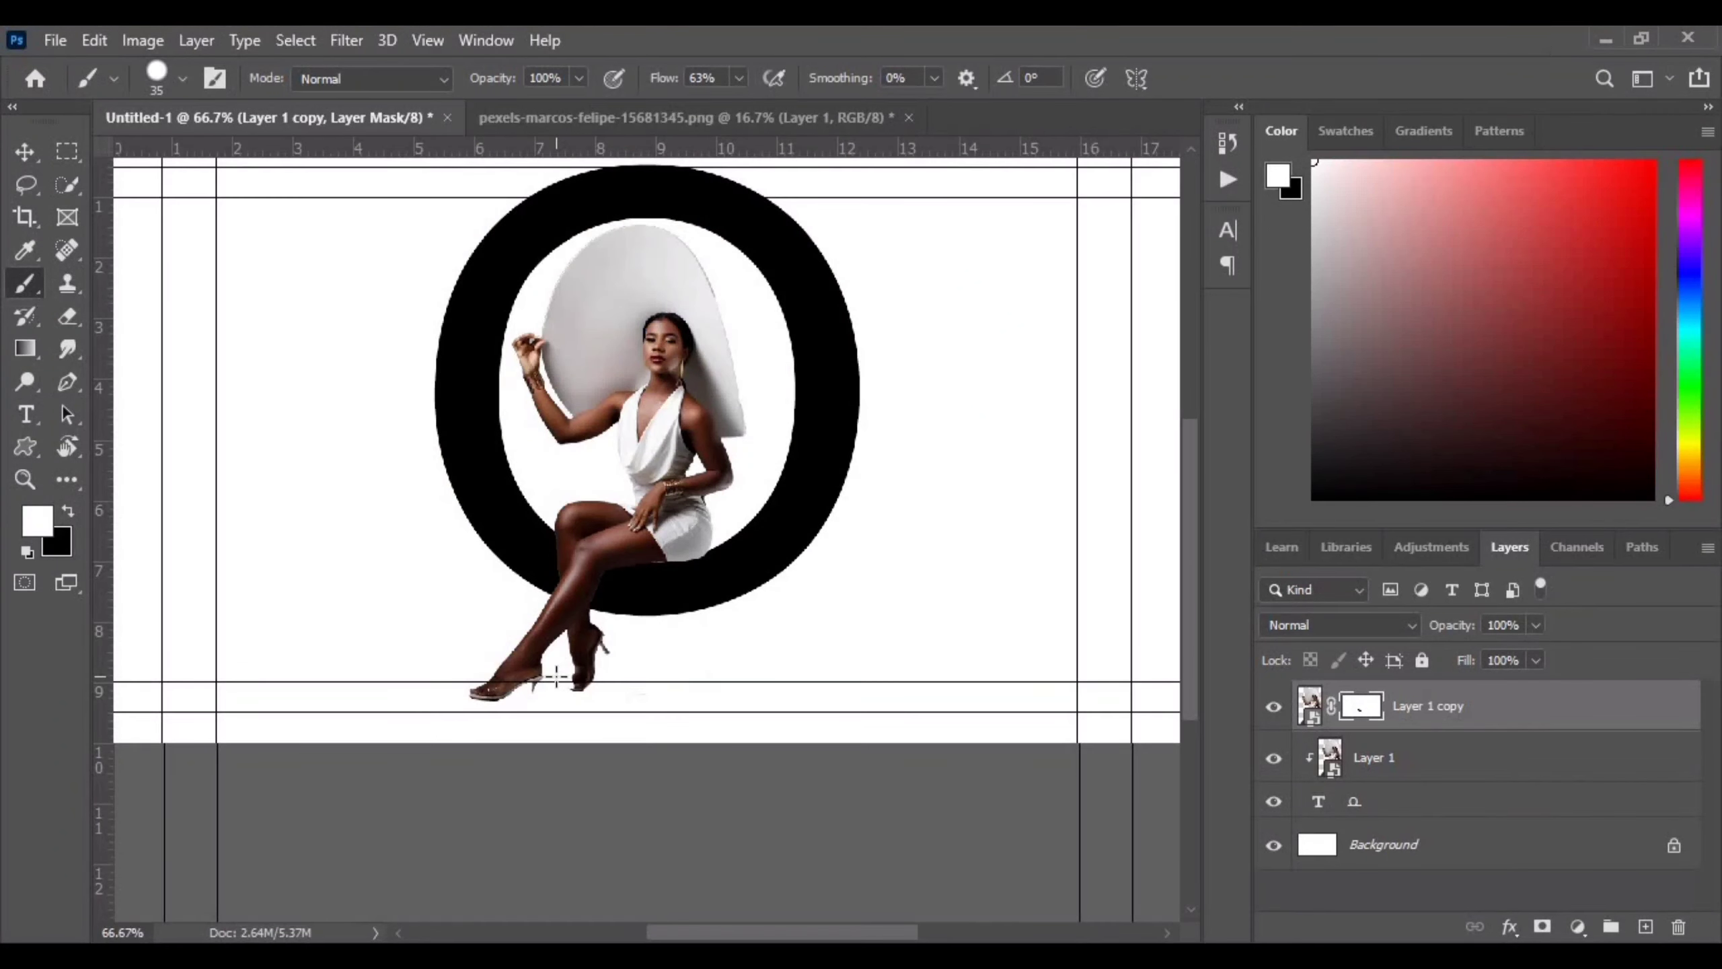
{"action": "key", "text": "ctrl+plus"}
{"action": "key", "text": "ctrl+minus"}
{"action": "key", "text": "ctrl+minus"}
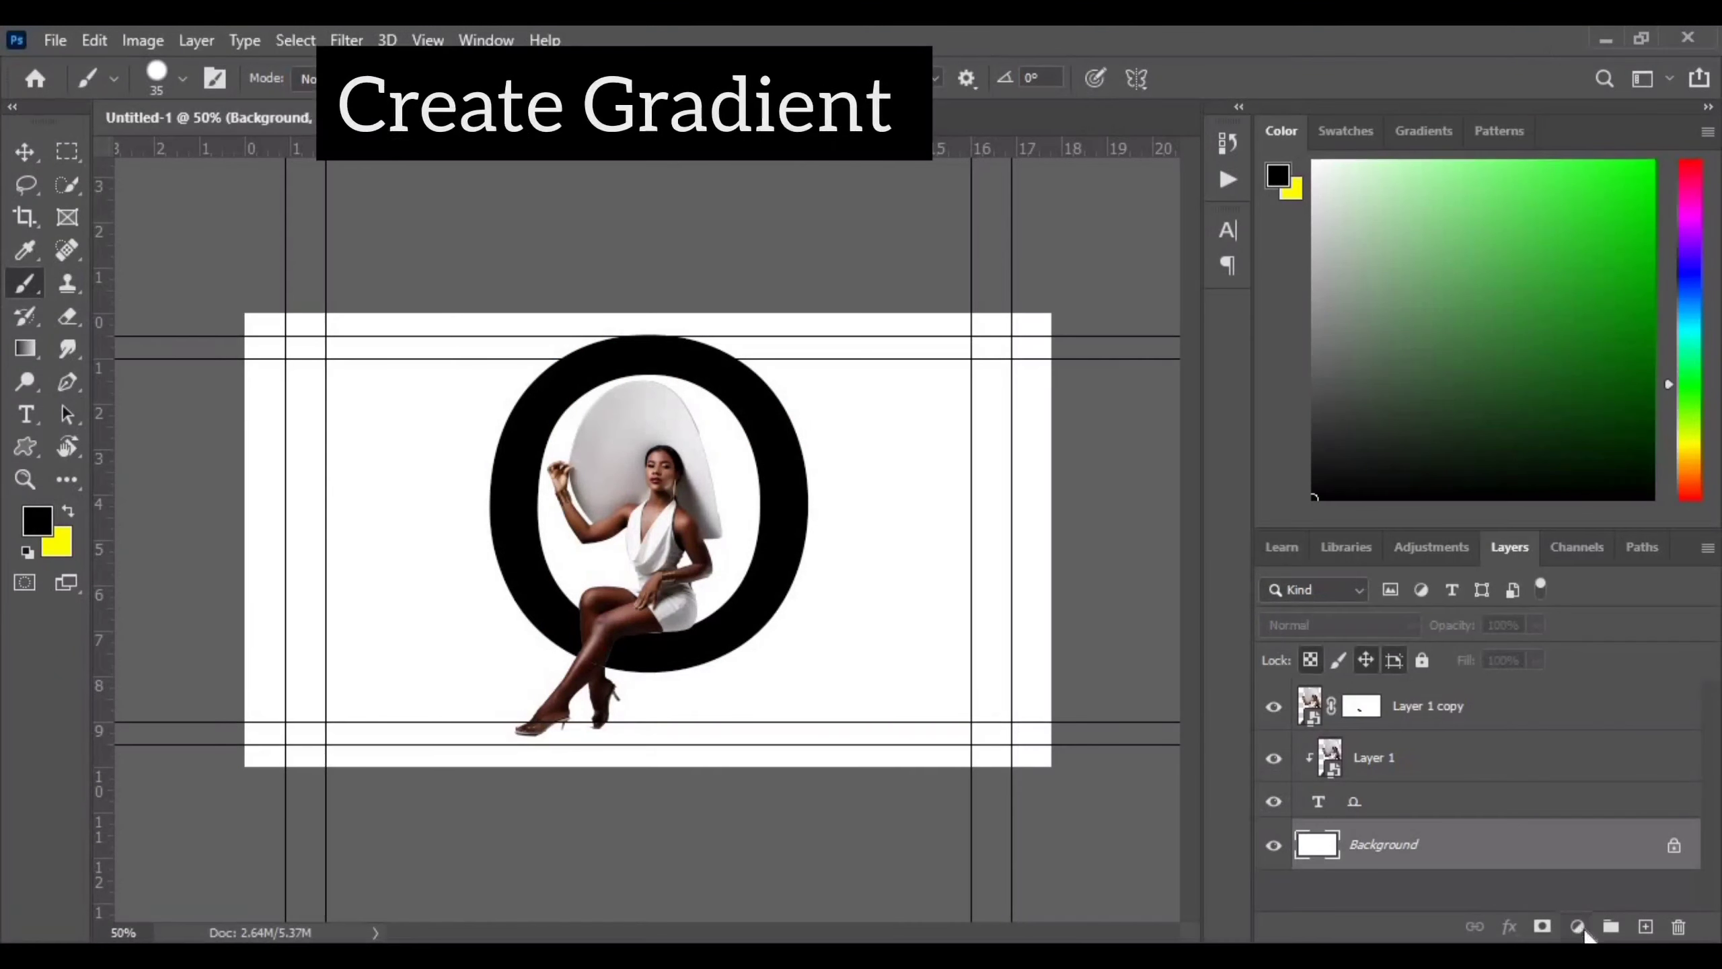
Step: Add a gradient fill layer above the Background running from cyan to coral red #f46363
{"action": "left_click", "coordinate": [1578, 926]}
{"action": "left_click", "coordinate": [1534, 508]}
{"action": "left_click", "coordinate": [1364, 285]}
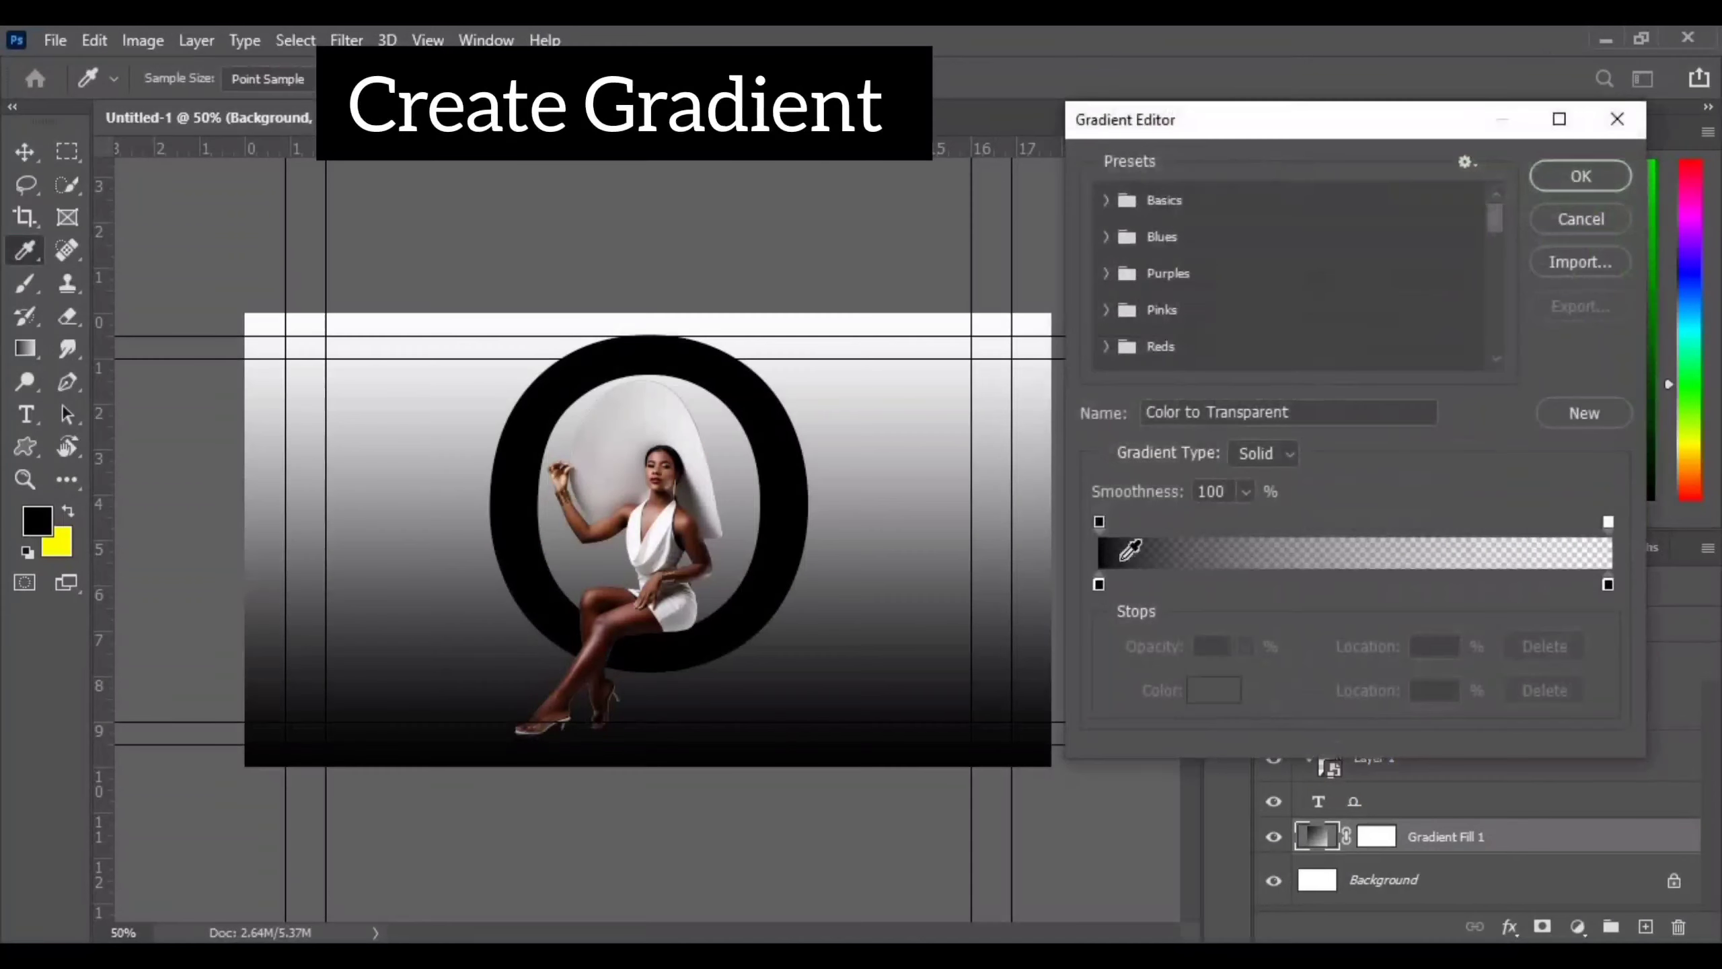
{"action": "left_click", "coordinate": [1096, 582]}
{"action": "left_click", "coordinate": [1214, 696]}
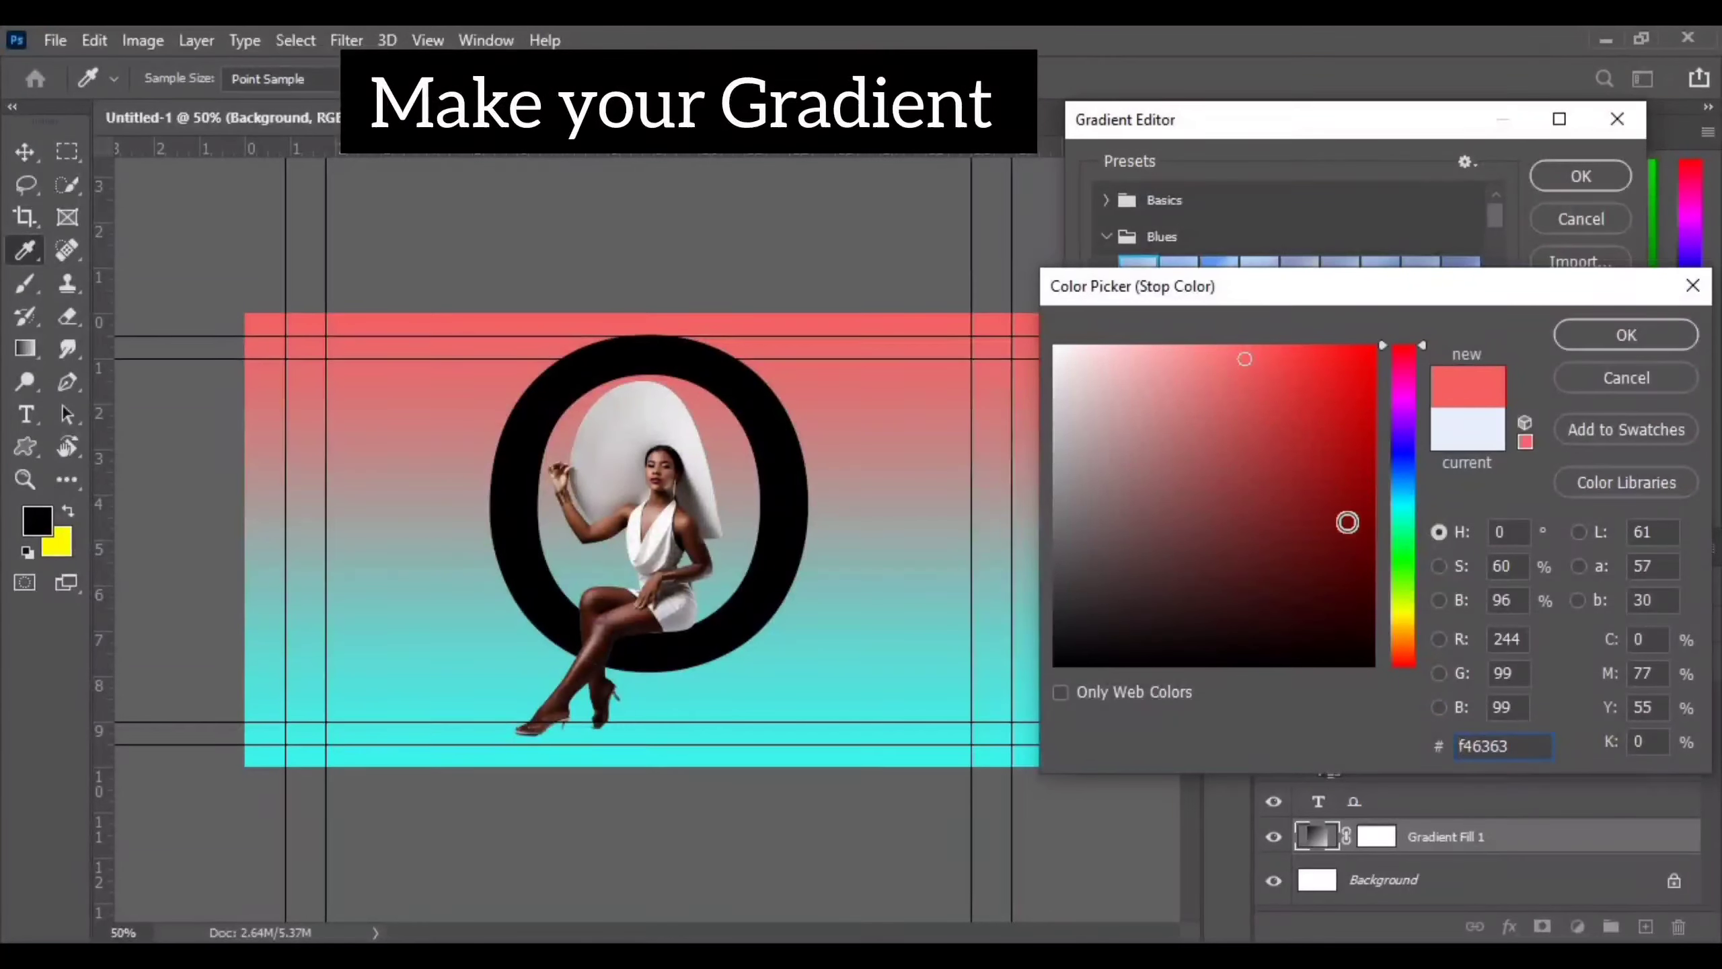
{"action": "left_click", "coordinate": [1626, 335]}
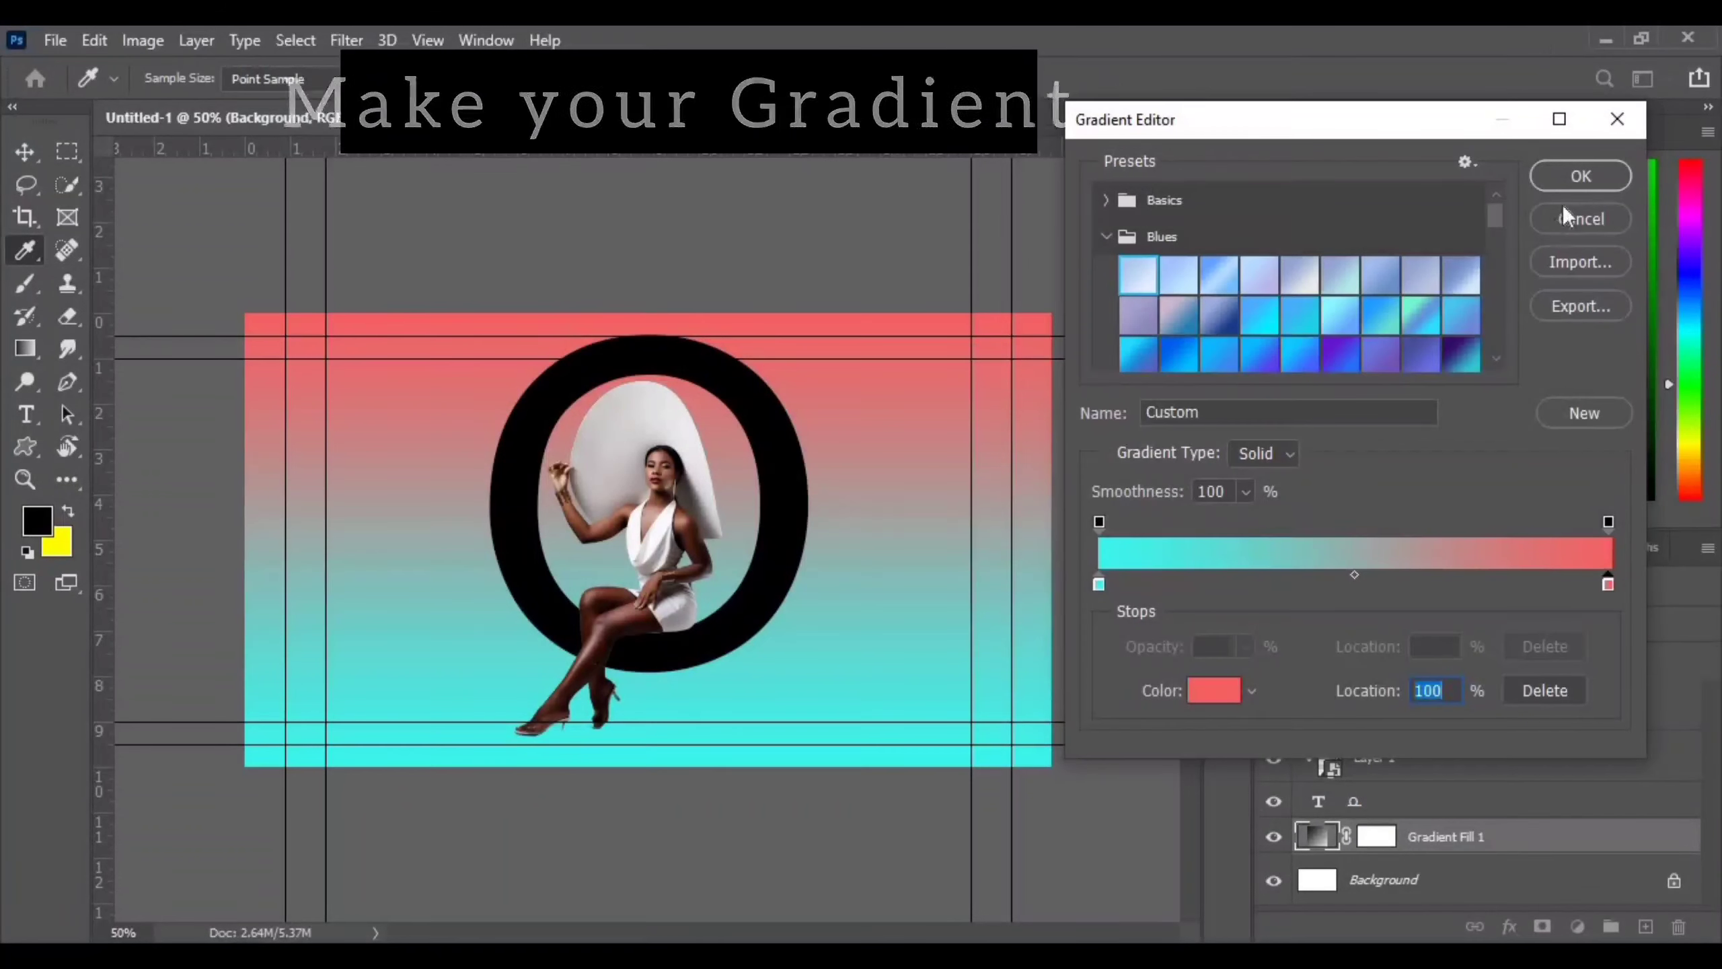
{"action": "left_click", "coordinate": [1579, 176]}
Step: Make the gradient fill radial and reversed, and enlarge its scale to 363%
{"action": "left_click", "coordinate": [1355, 320]}
{"action": "left_click", "coordinate": [1360, 366]}
{"action": "left_click", "coordinate": [1311, 444]}
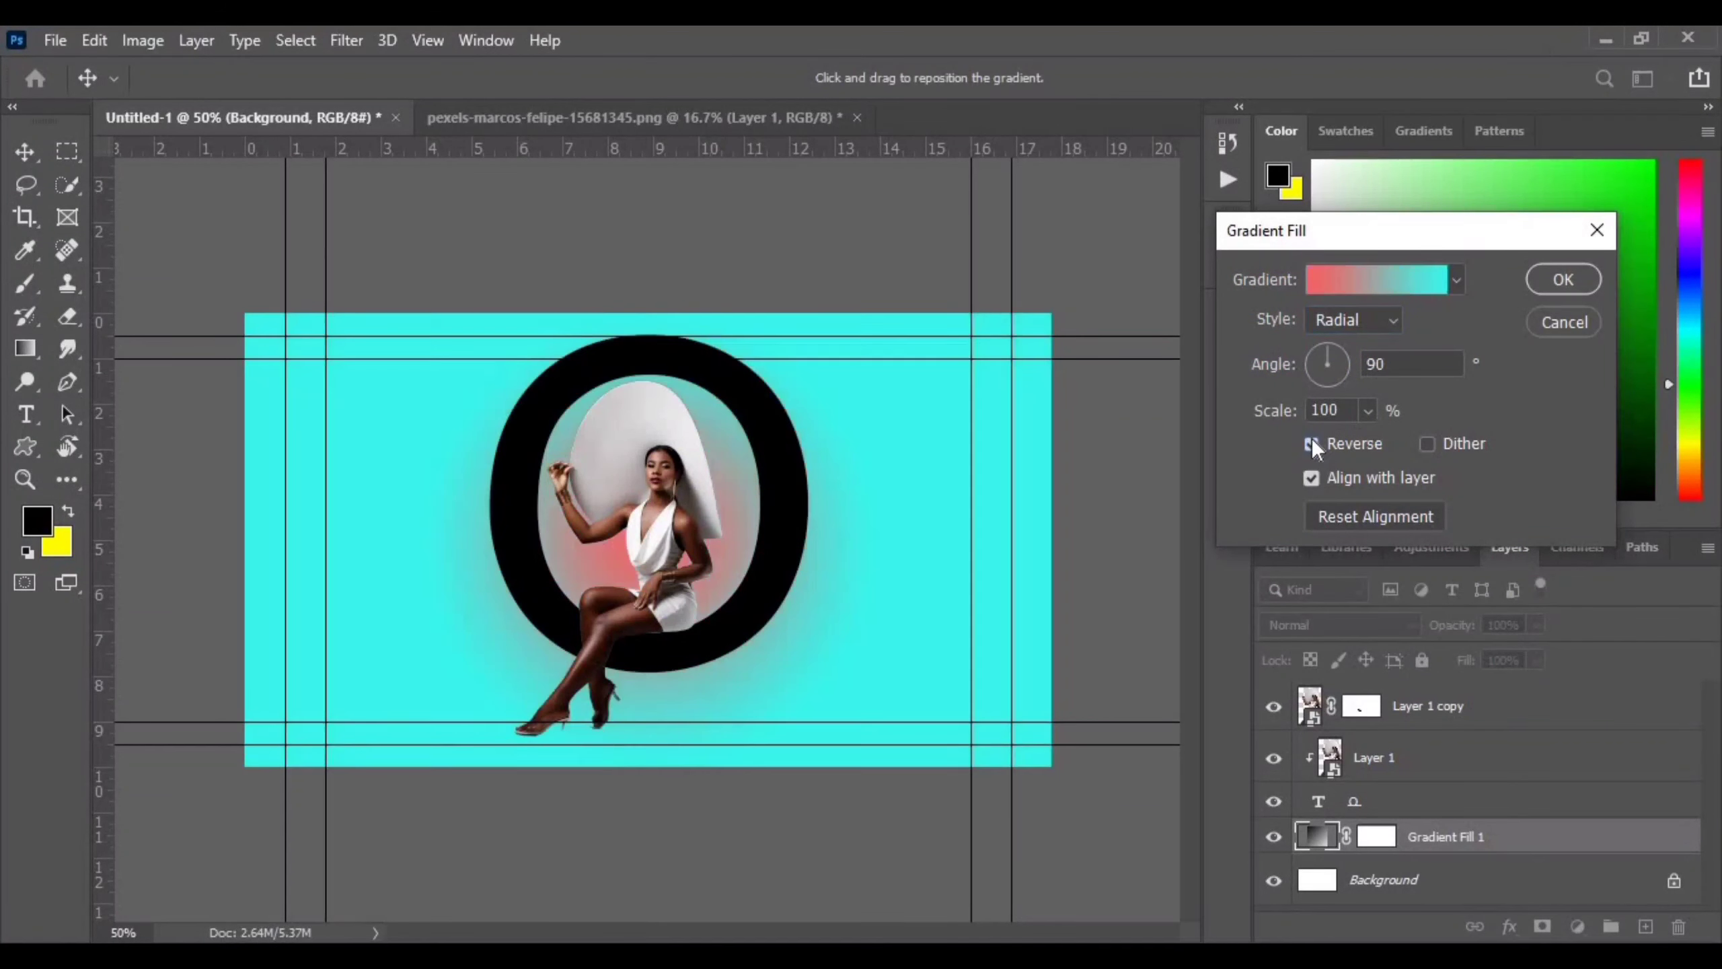
{"action": "left_click", "coordinate": [1368, 409]}
{"action": "left_click", "coordinate": [1387, 438]}
{"action": "left_click", "coordinate": [1311, 443]}
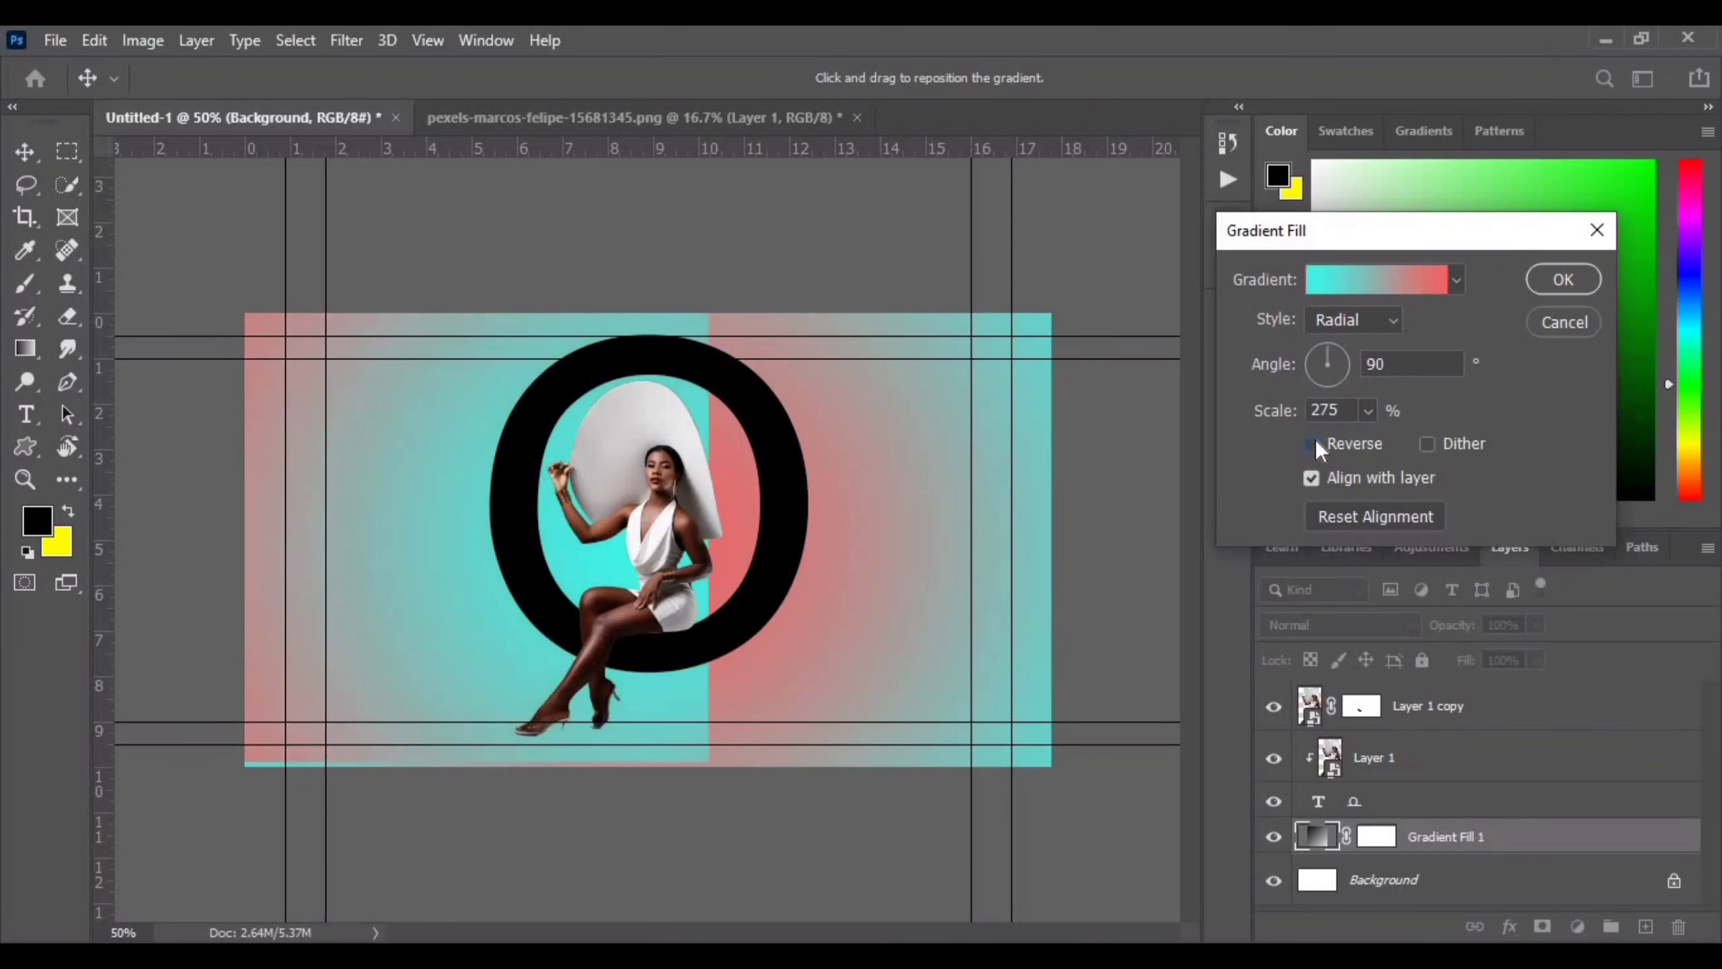
{"action": "left_click", "coordinate": [1313, 442]}
{"action": "left_click", "coordinate": [1369, 410]}
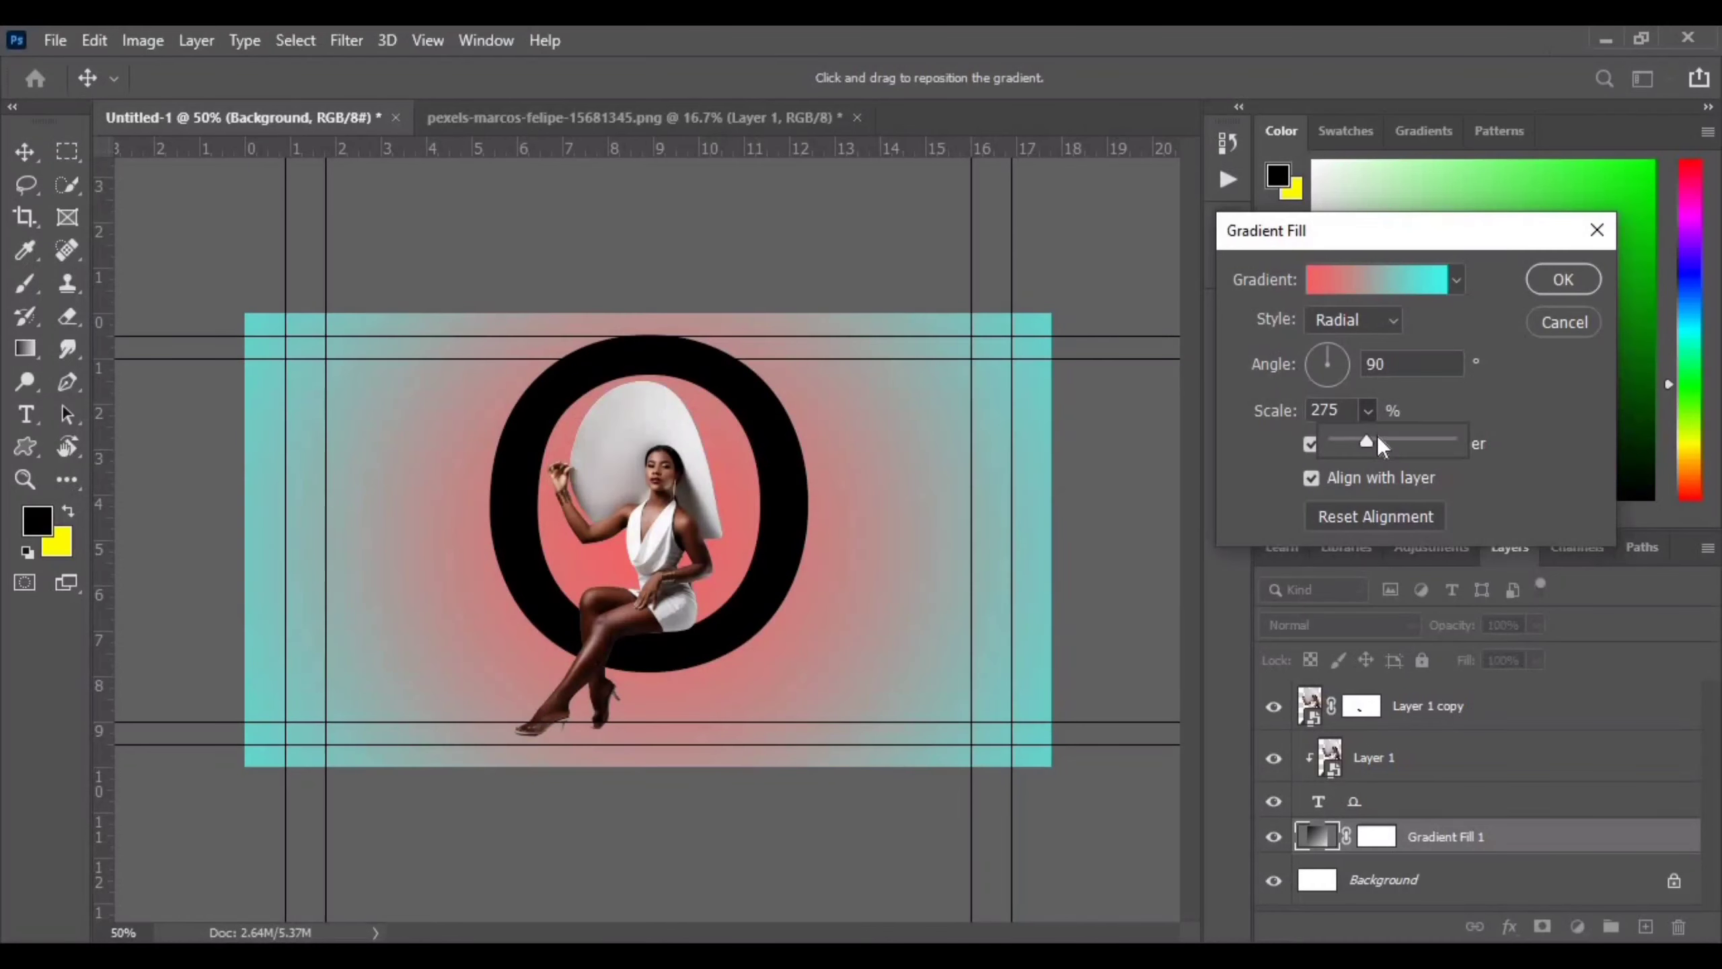
{"action": "left_click", "coordinate": [1378, 436]}
Step: Change the gradient's coral stop to light pink #f8bdbd and apply the gradient fill
{"action": "left_click", "coordinate": [1325, 283]}
{"action": "double_click", "coordinate": [1603, 583]}
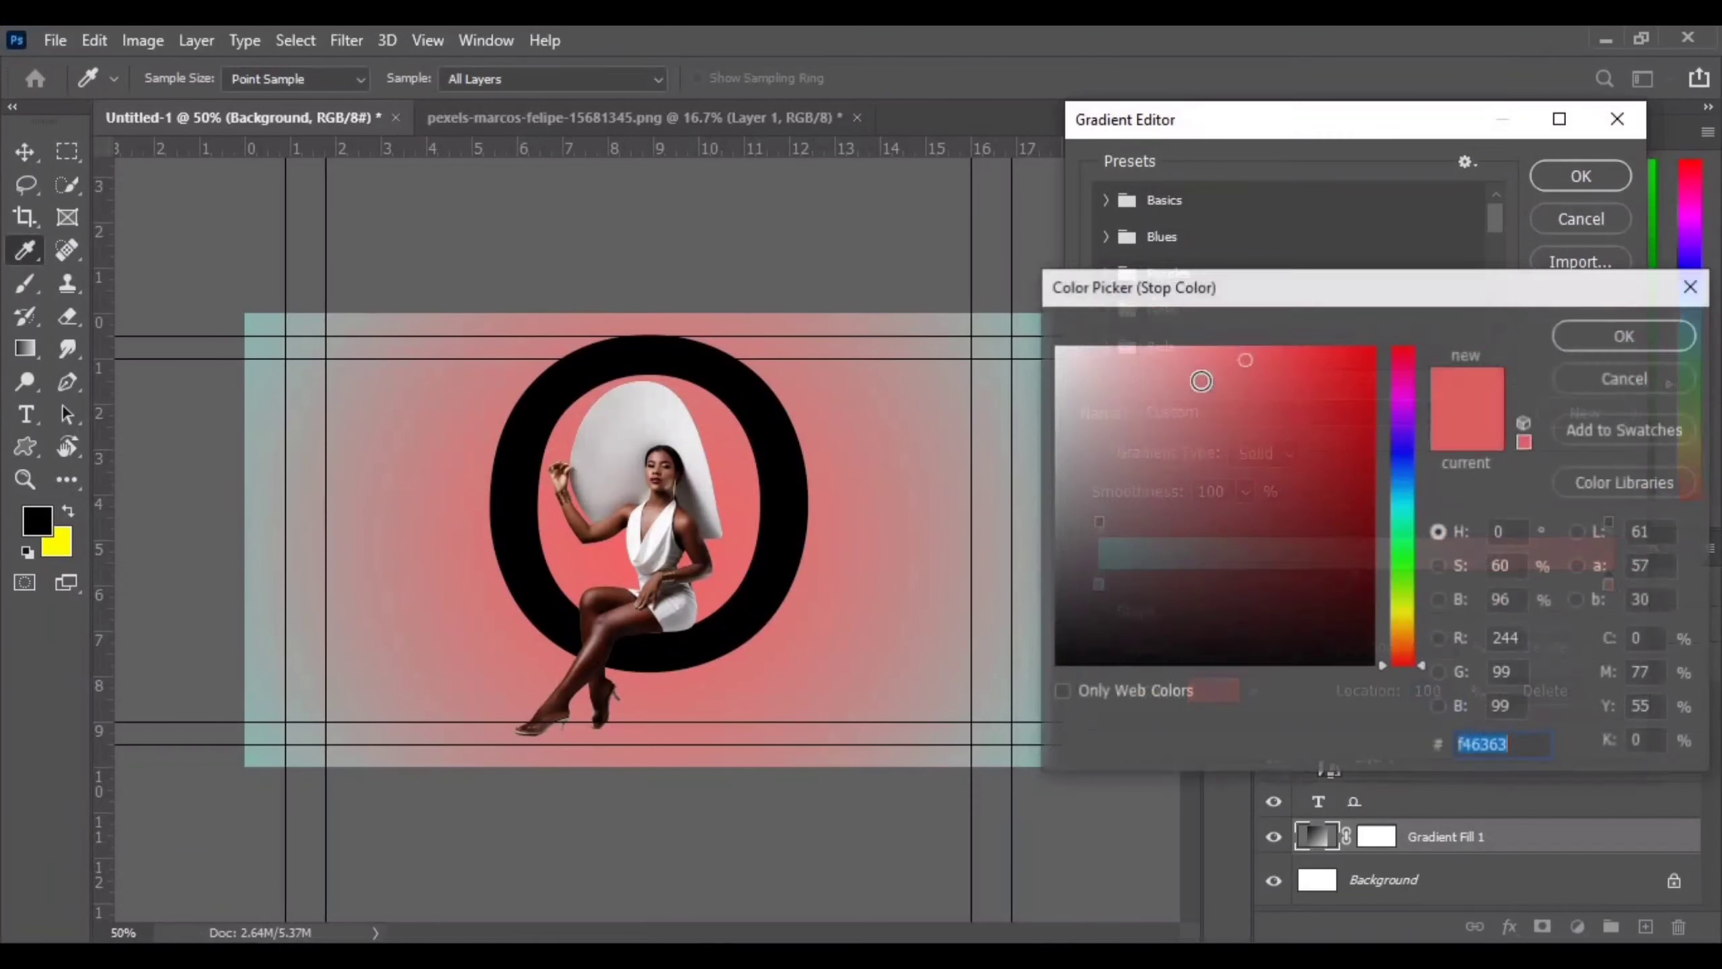
{"action": "left_click", "coordinate": [1165, 352]}
{"action": "left_click", "coordinate": [1130, 354]}
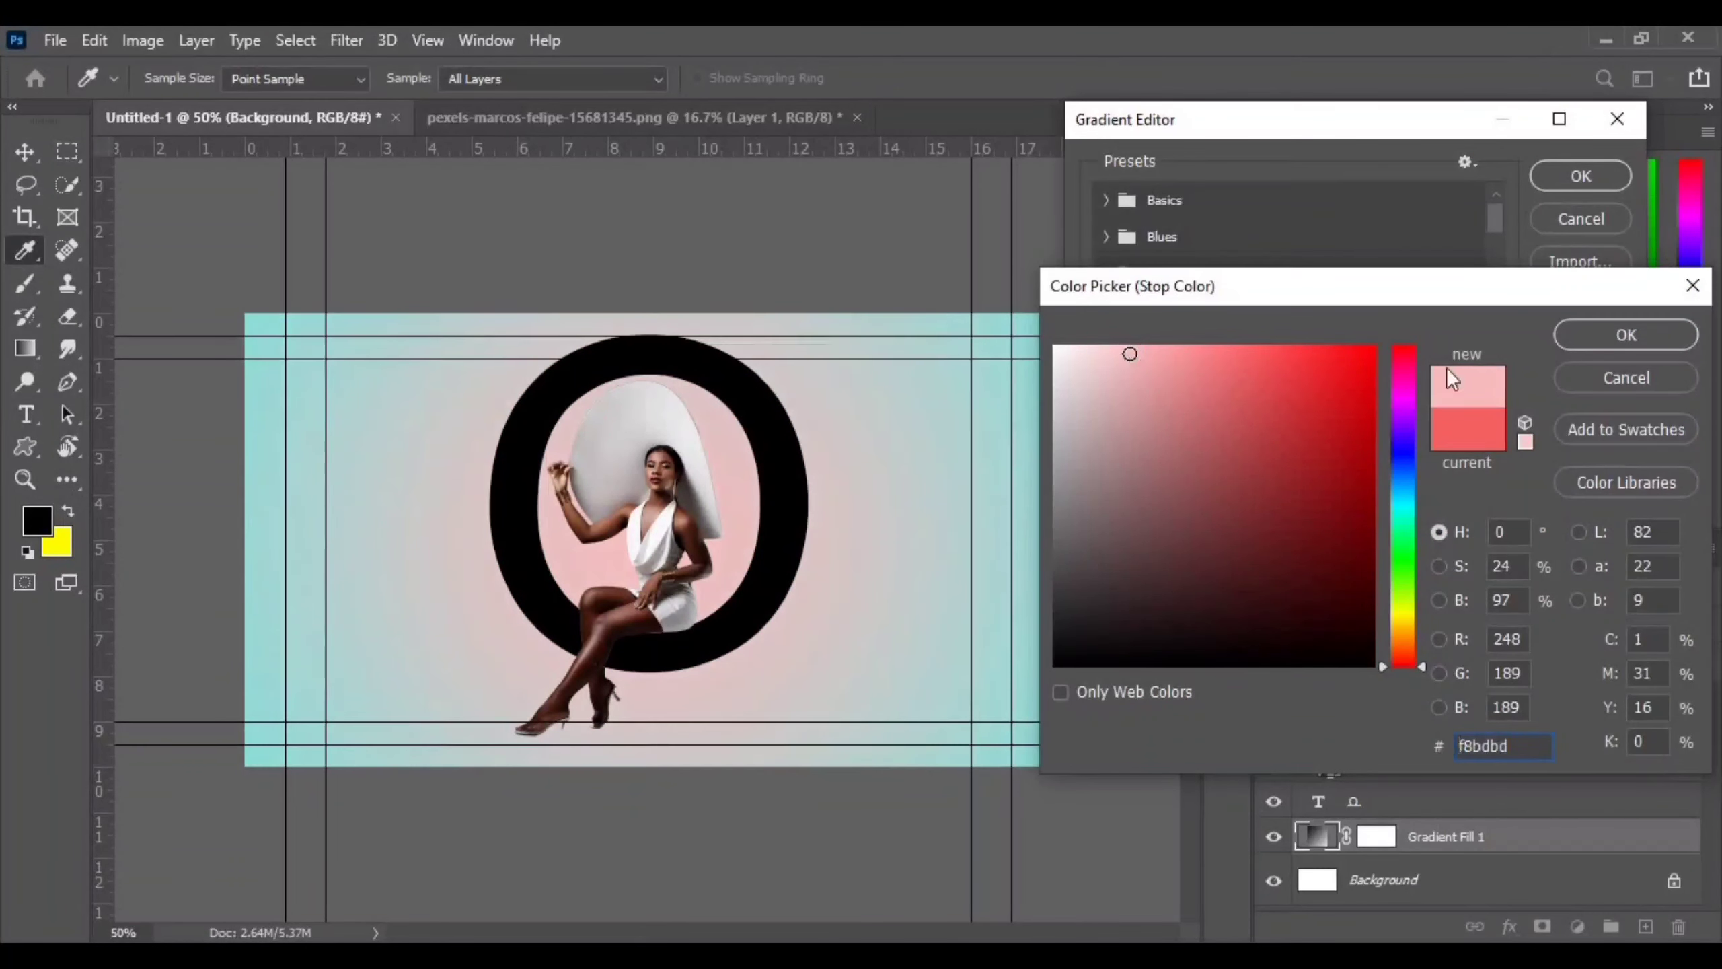
{"action": "left_click", "coordinate": [1626, 334]}
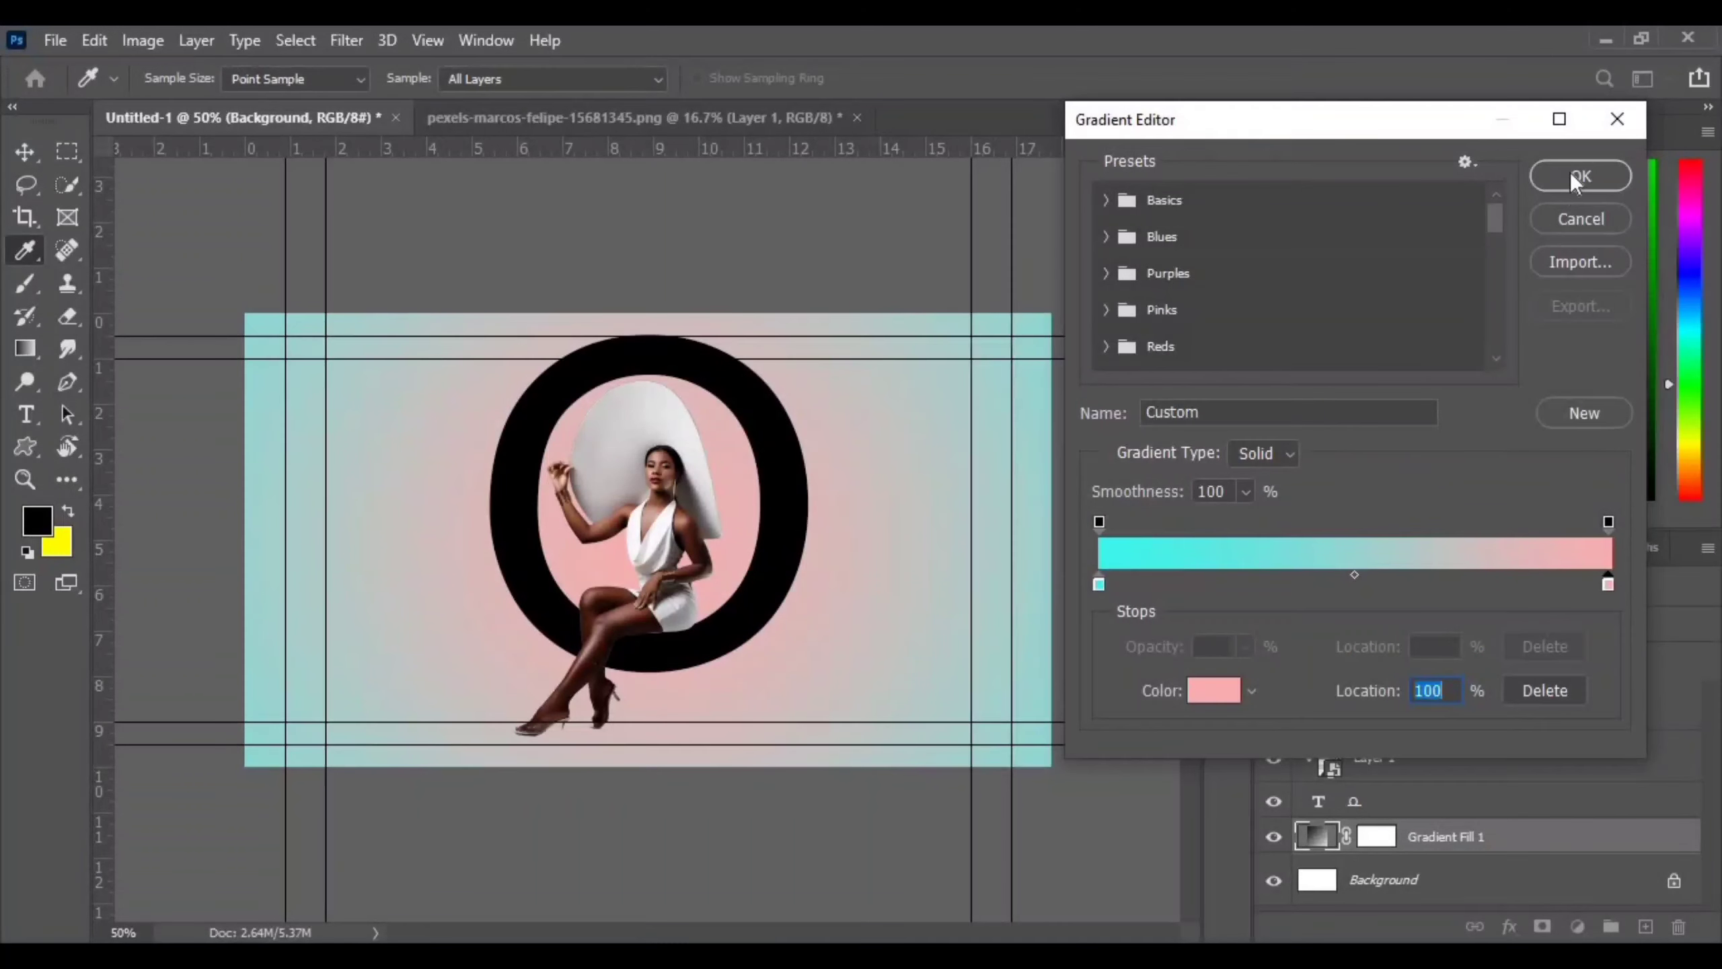
{"action": "left_click", "coordinate": [1571, 173]}
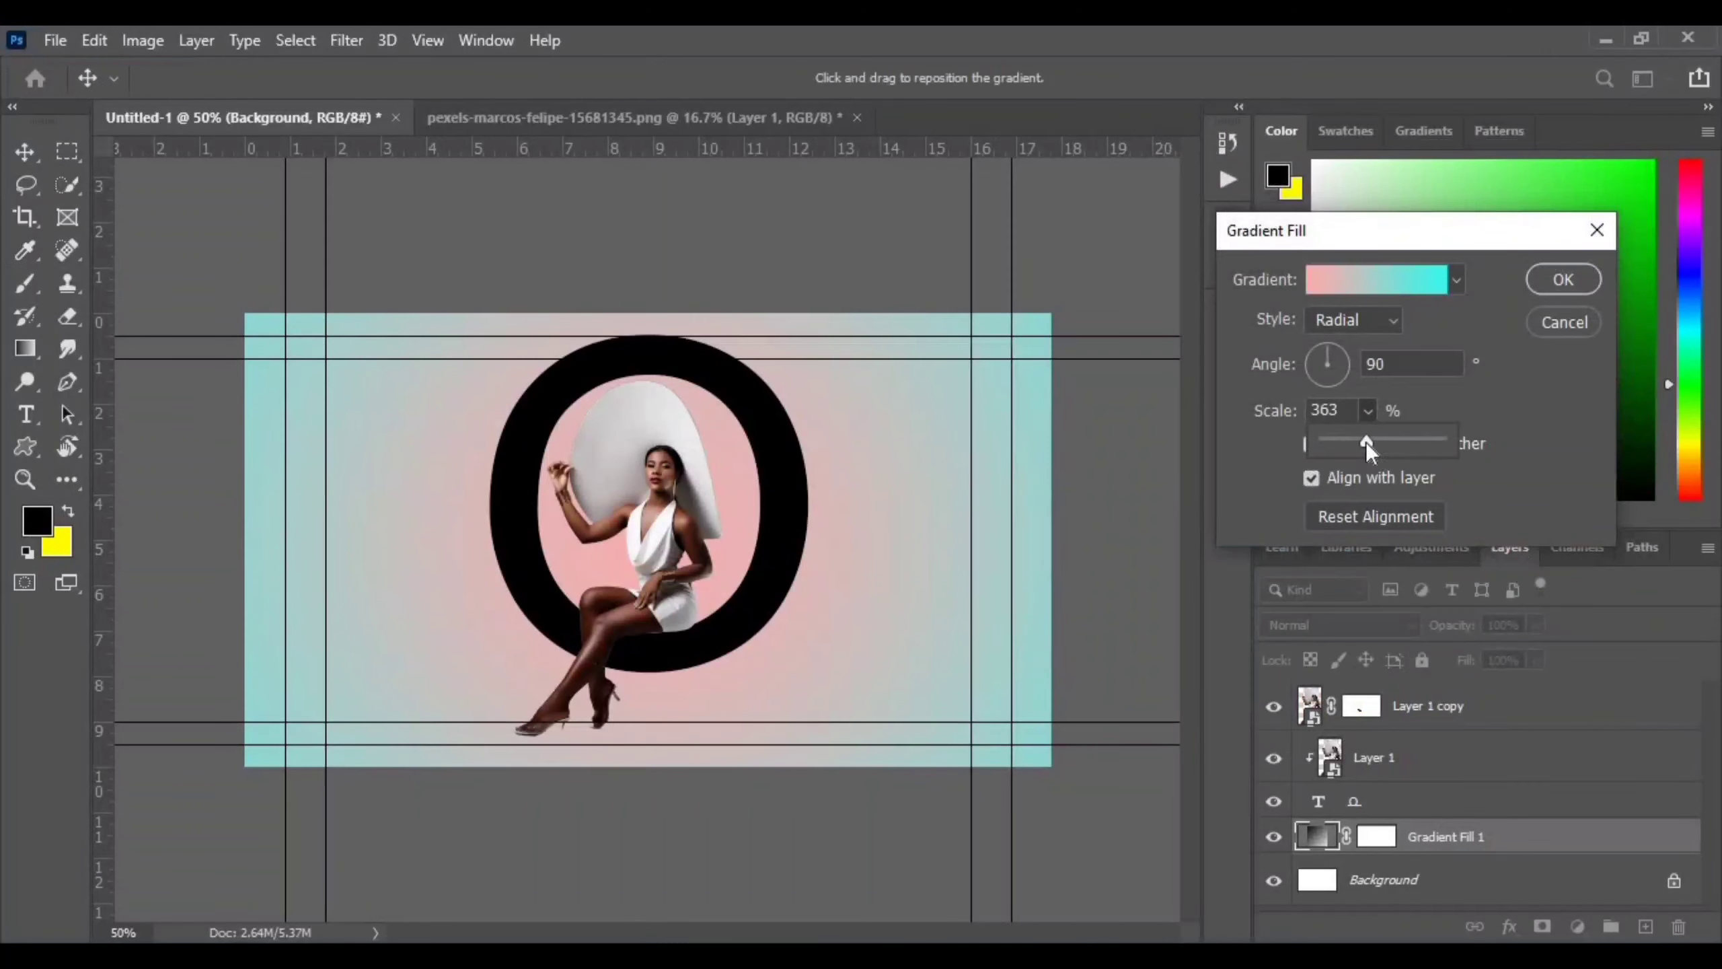
{"action": "left_click", "coordinate": [1560, 278]}
Step: Recolour the letter O's text from black to a dark orange
{"action": "key", "text": "alt+bracketright"}
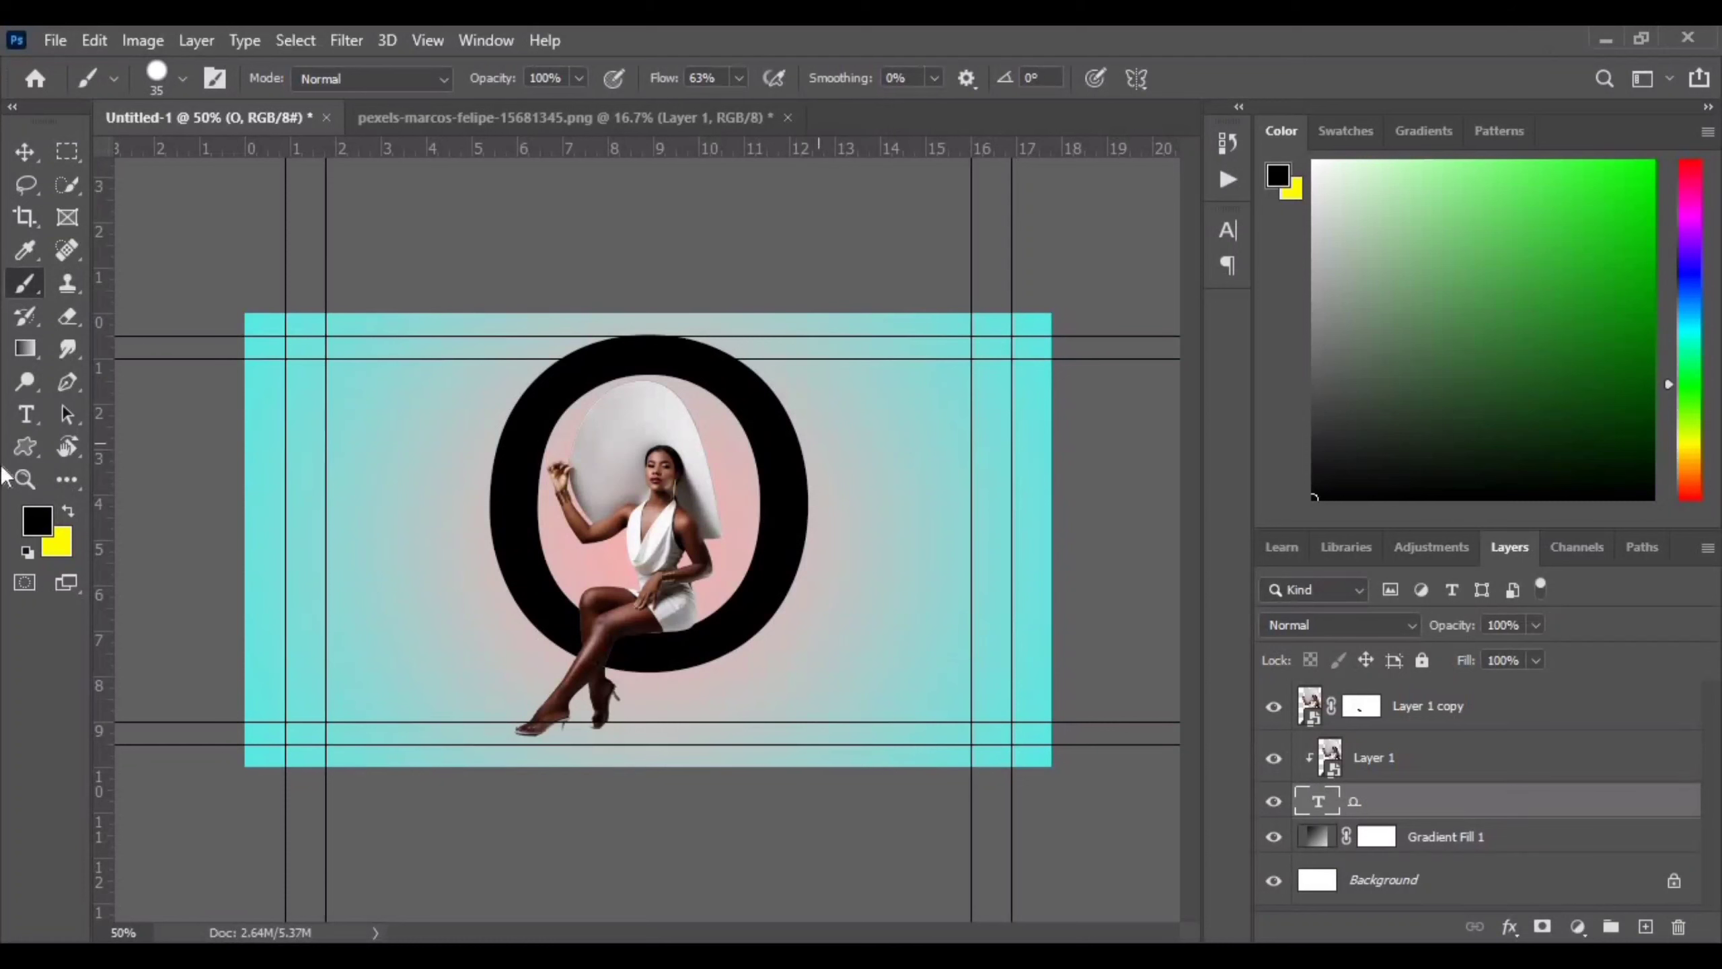
{"action": "key", "text": "v"}
{"action": "double_click", "coordinate": [538, 397]}
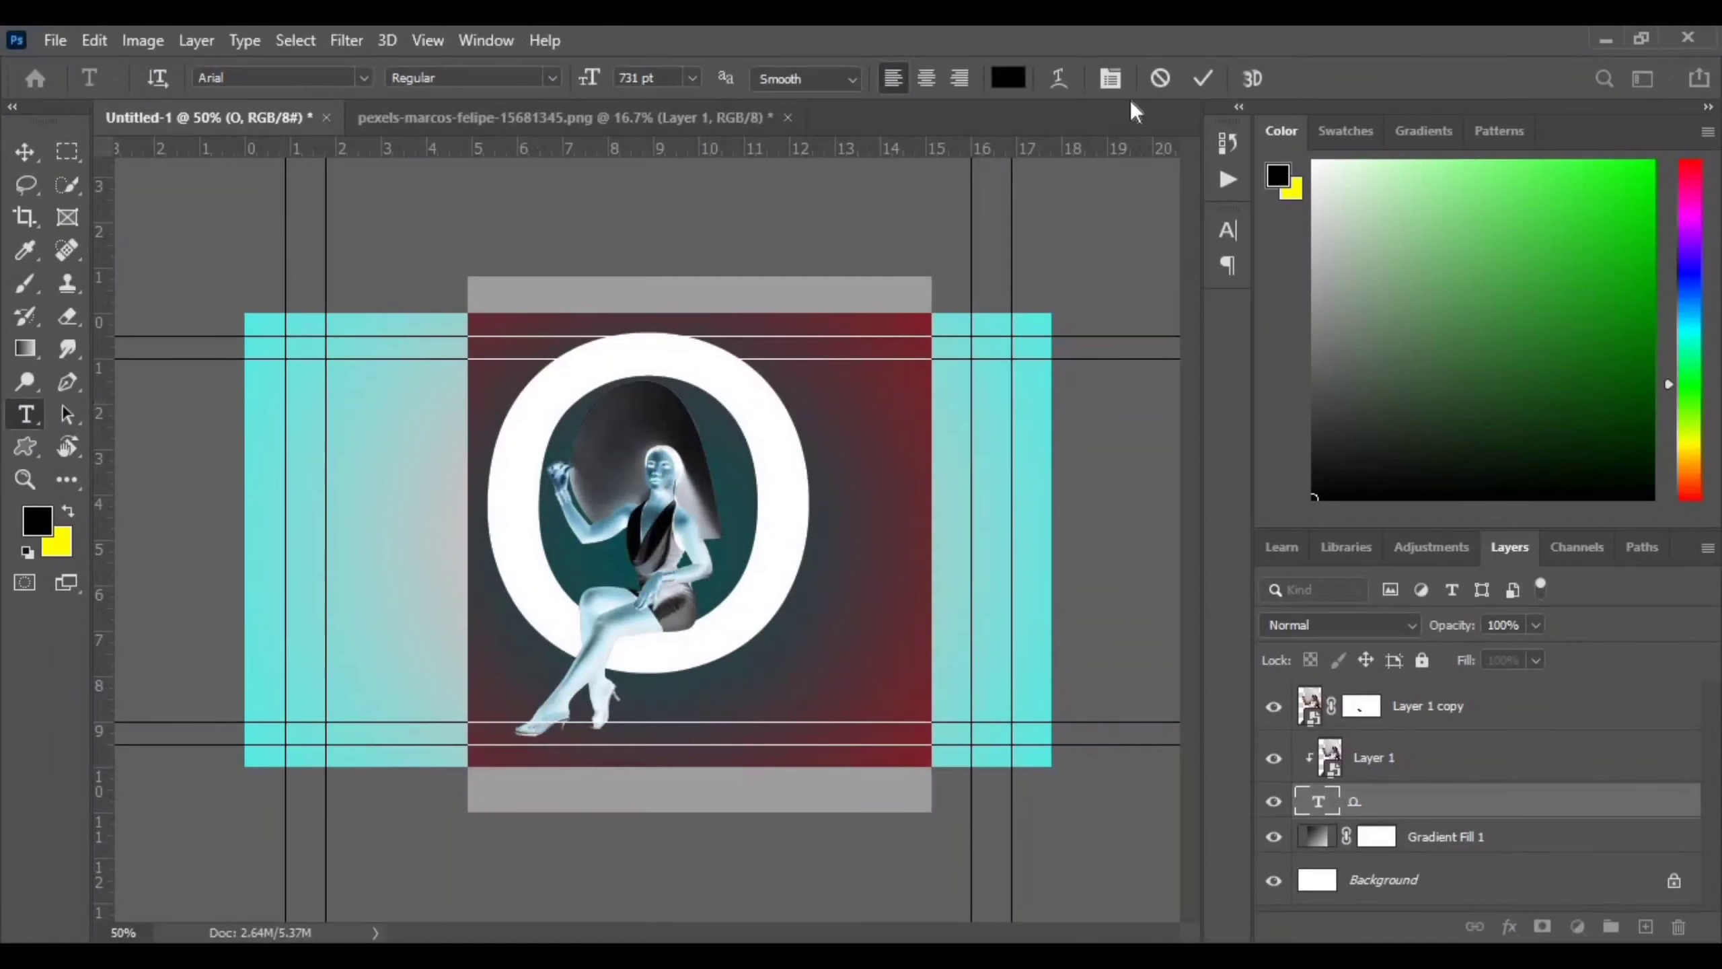
{"action": "left_click", "coordinate": [1112, 79]}
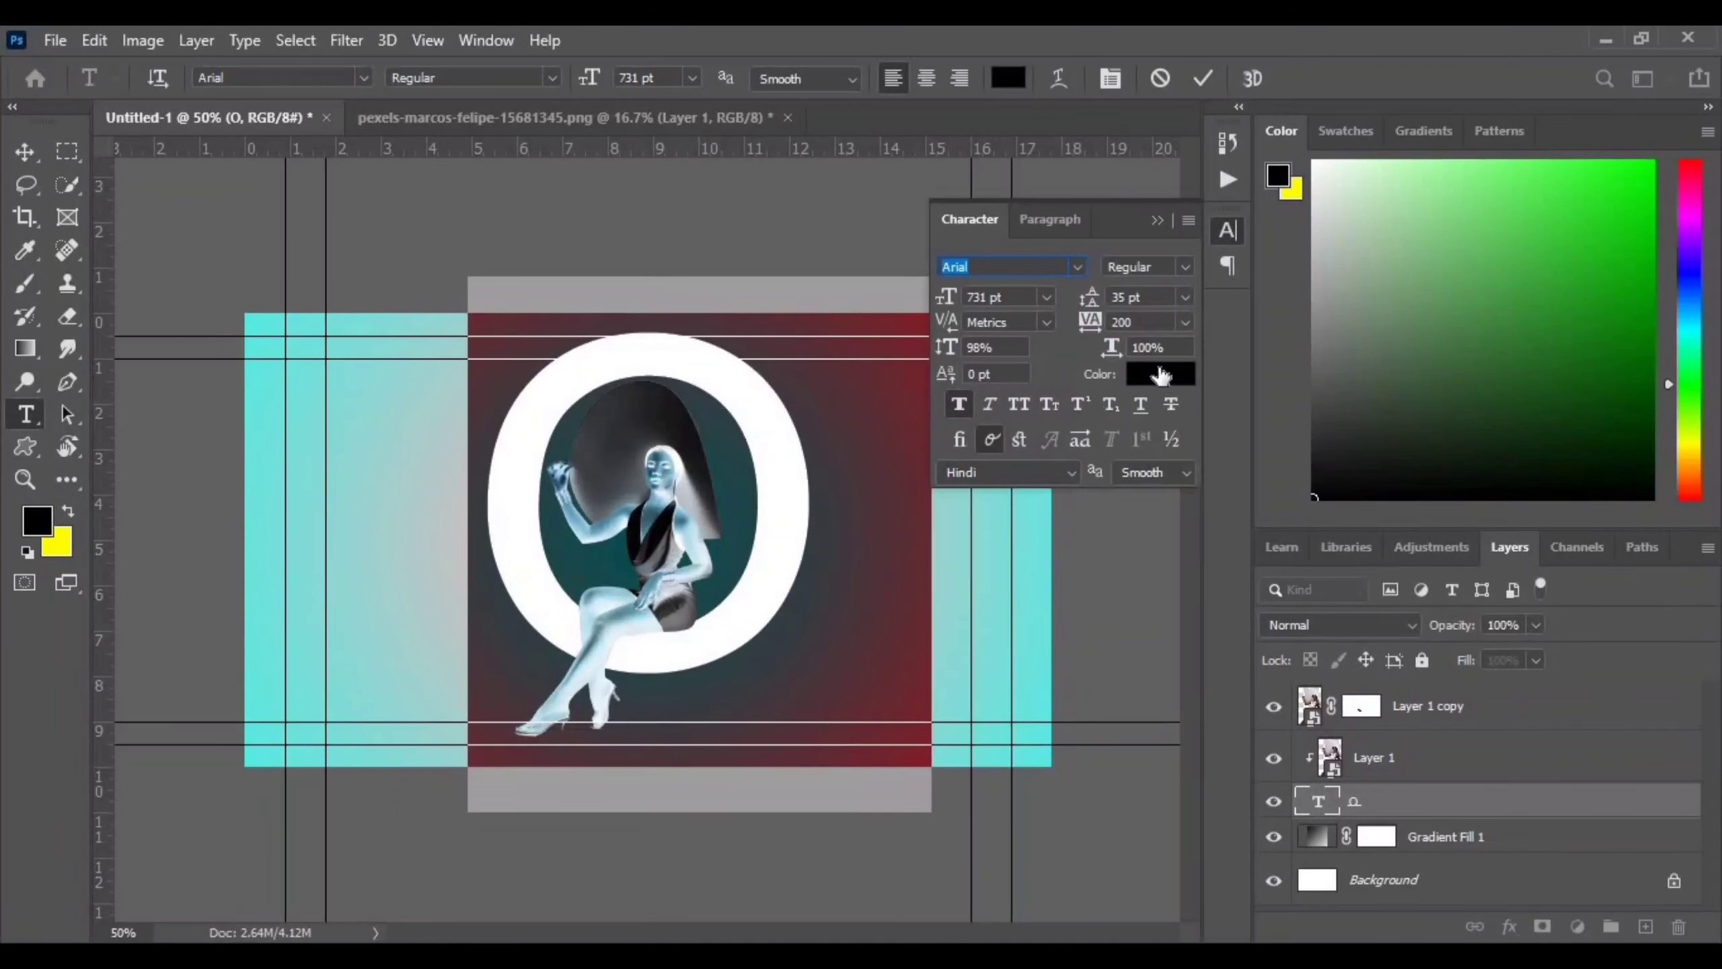
{"action": "left_click", "coordinate": [1161, 375]}
{"action": "left_click", "coordinate": [1403, 637]}
{"action": "left_click", "coordinate": [1356, 475]}
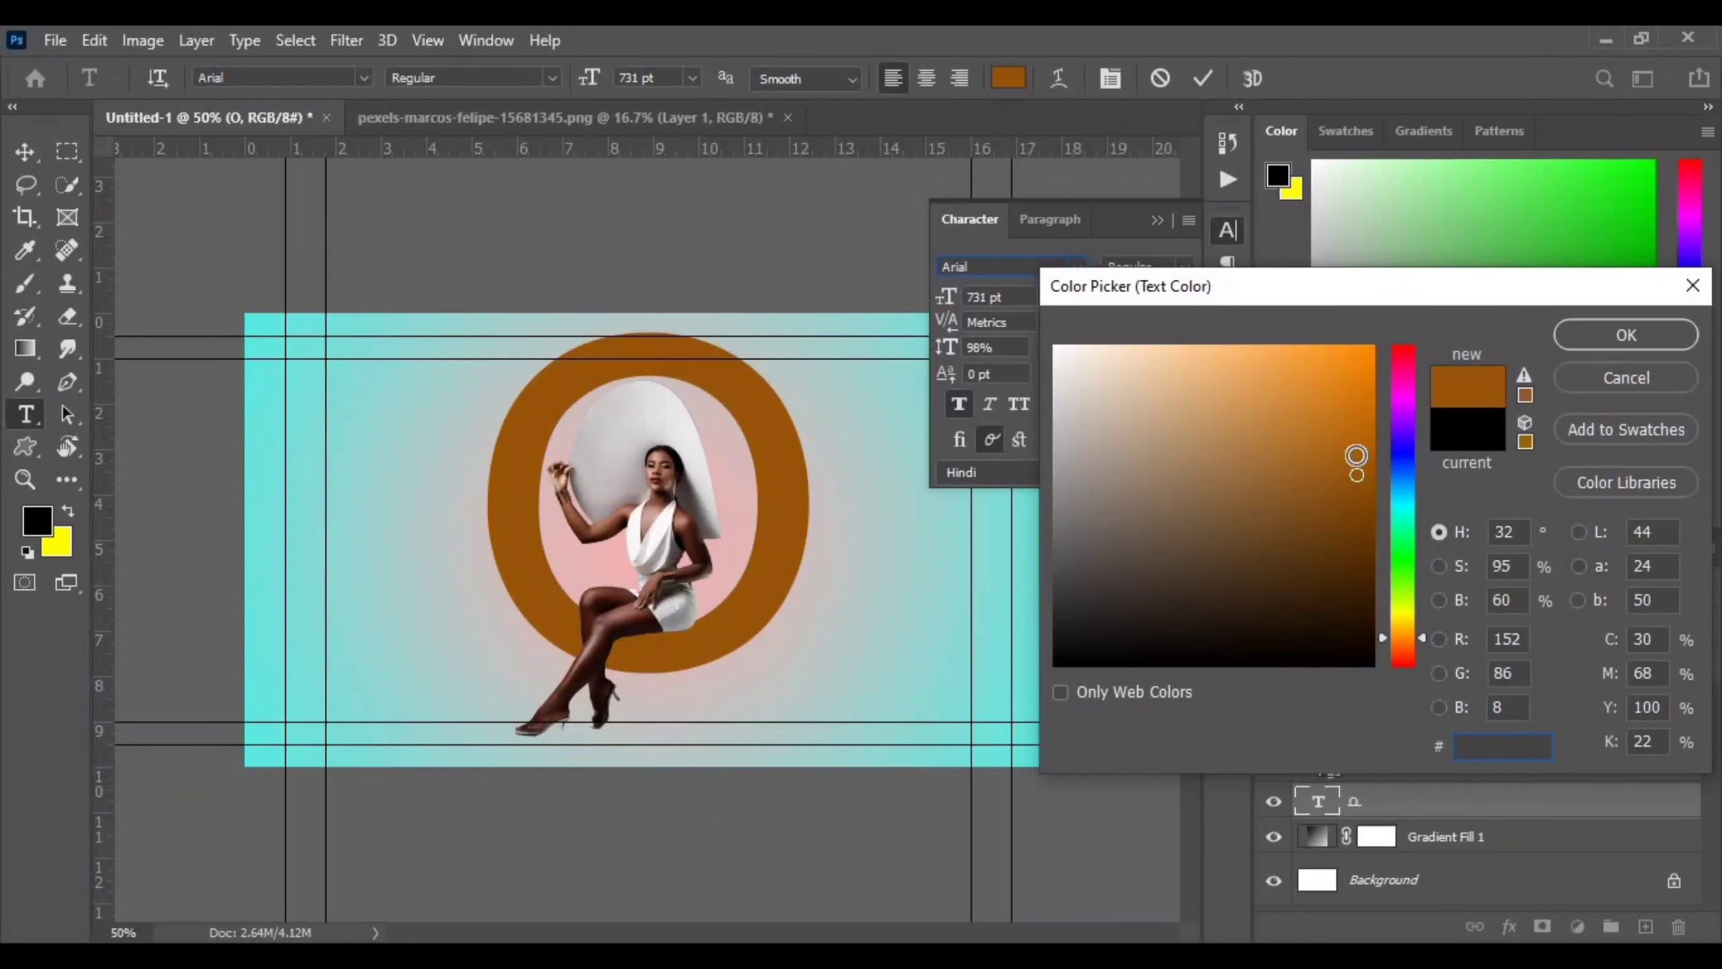
{"action": "left_click_drag", "start_coordinate": [1356, 455], "coordinate": [1355, 429]}
{"action": "left_click", "coordinate": [1626, 334]}
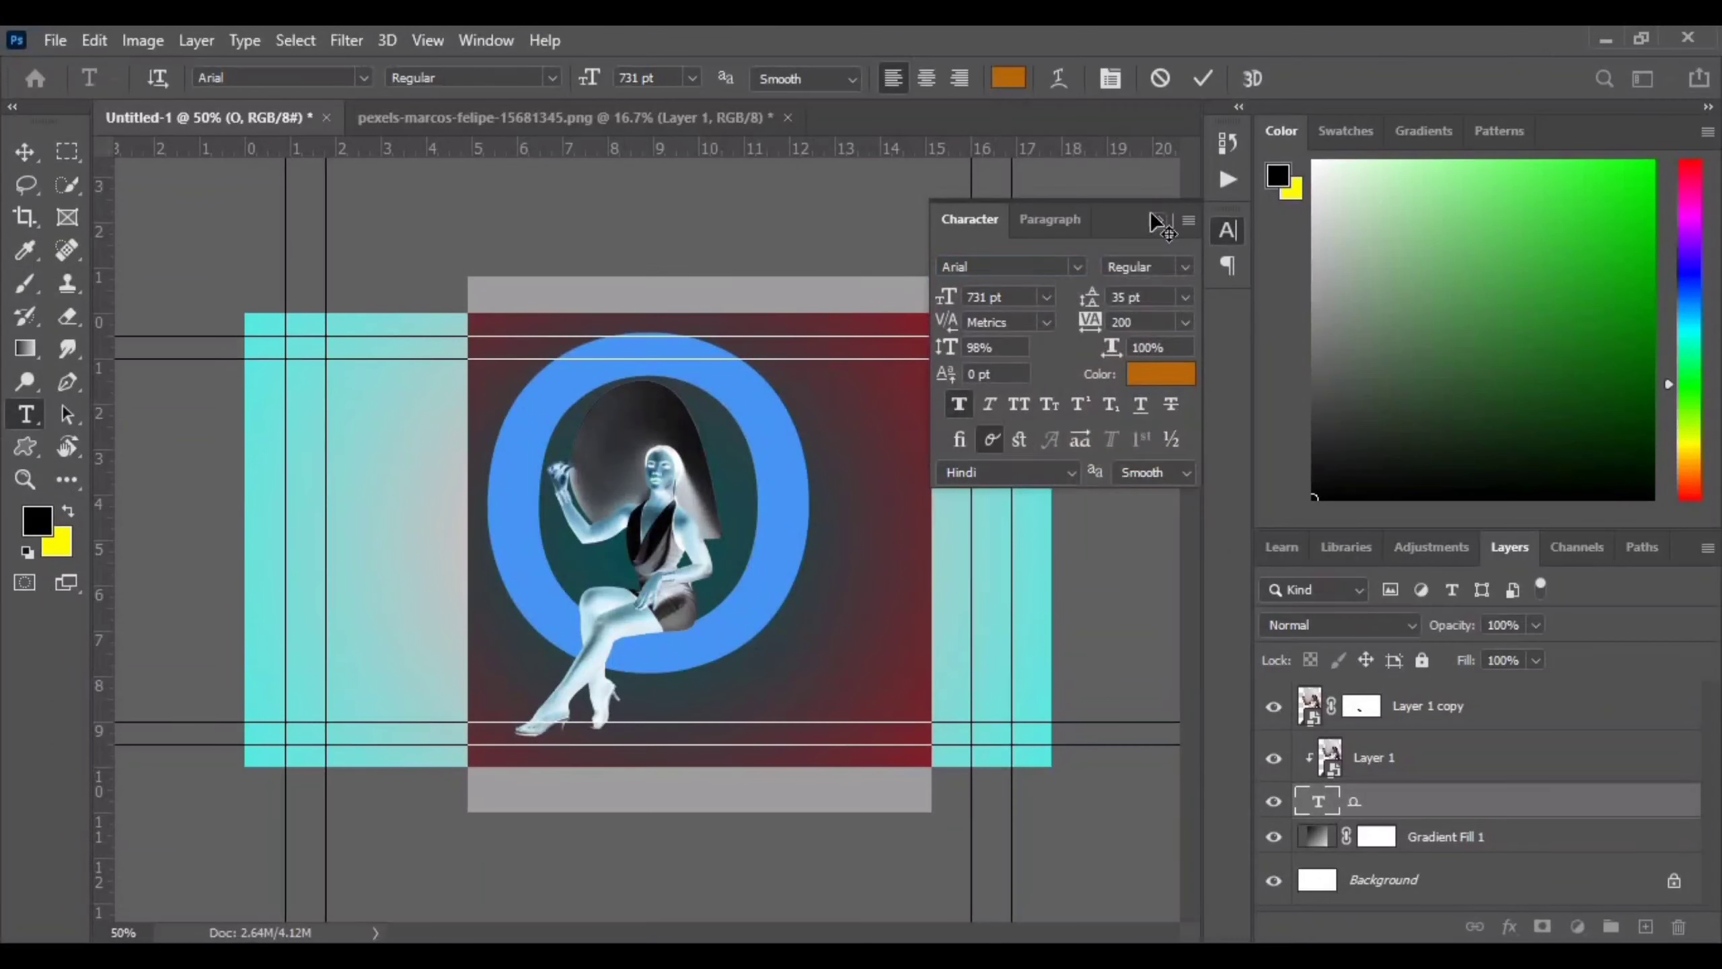
{"action": "left_click", "coordinate": [1160, 224]}
{"action": "left_click", "coordinate": [1203, 78]}
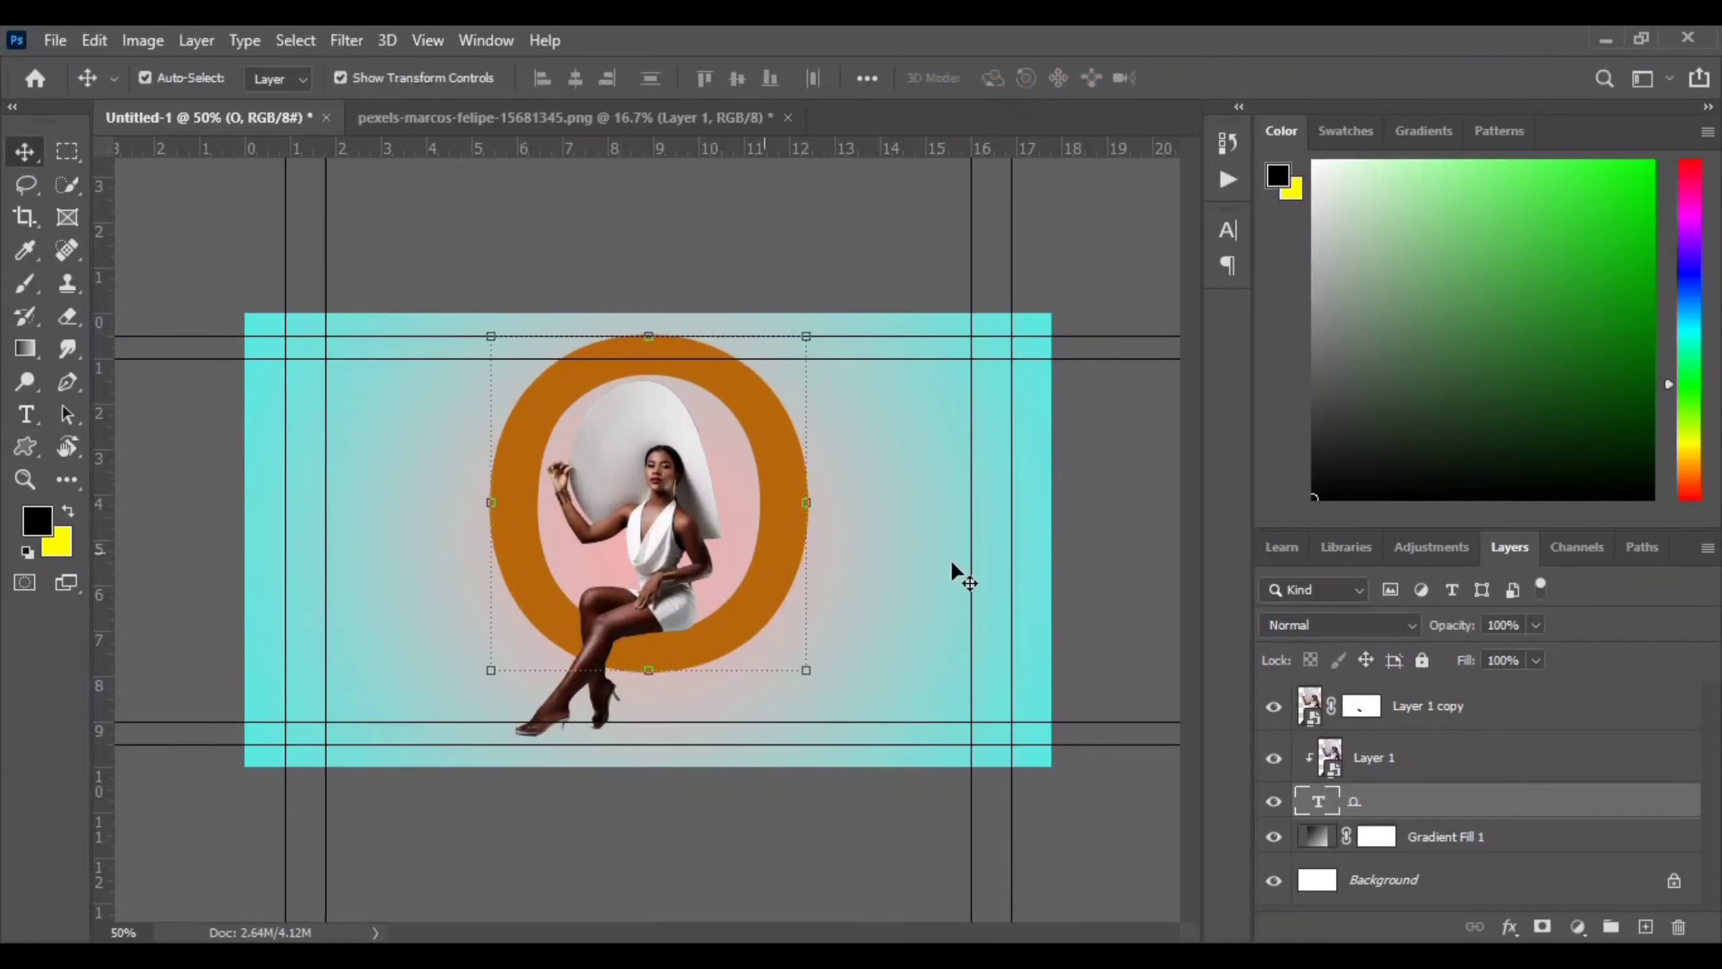
Step: Add a new layer above the model copy and choose a Soft Round brush for painting a shadow
{"action": "left_click", "coordinate": [656, 537]}
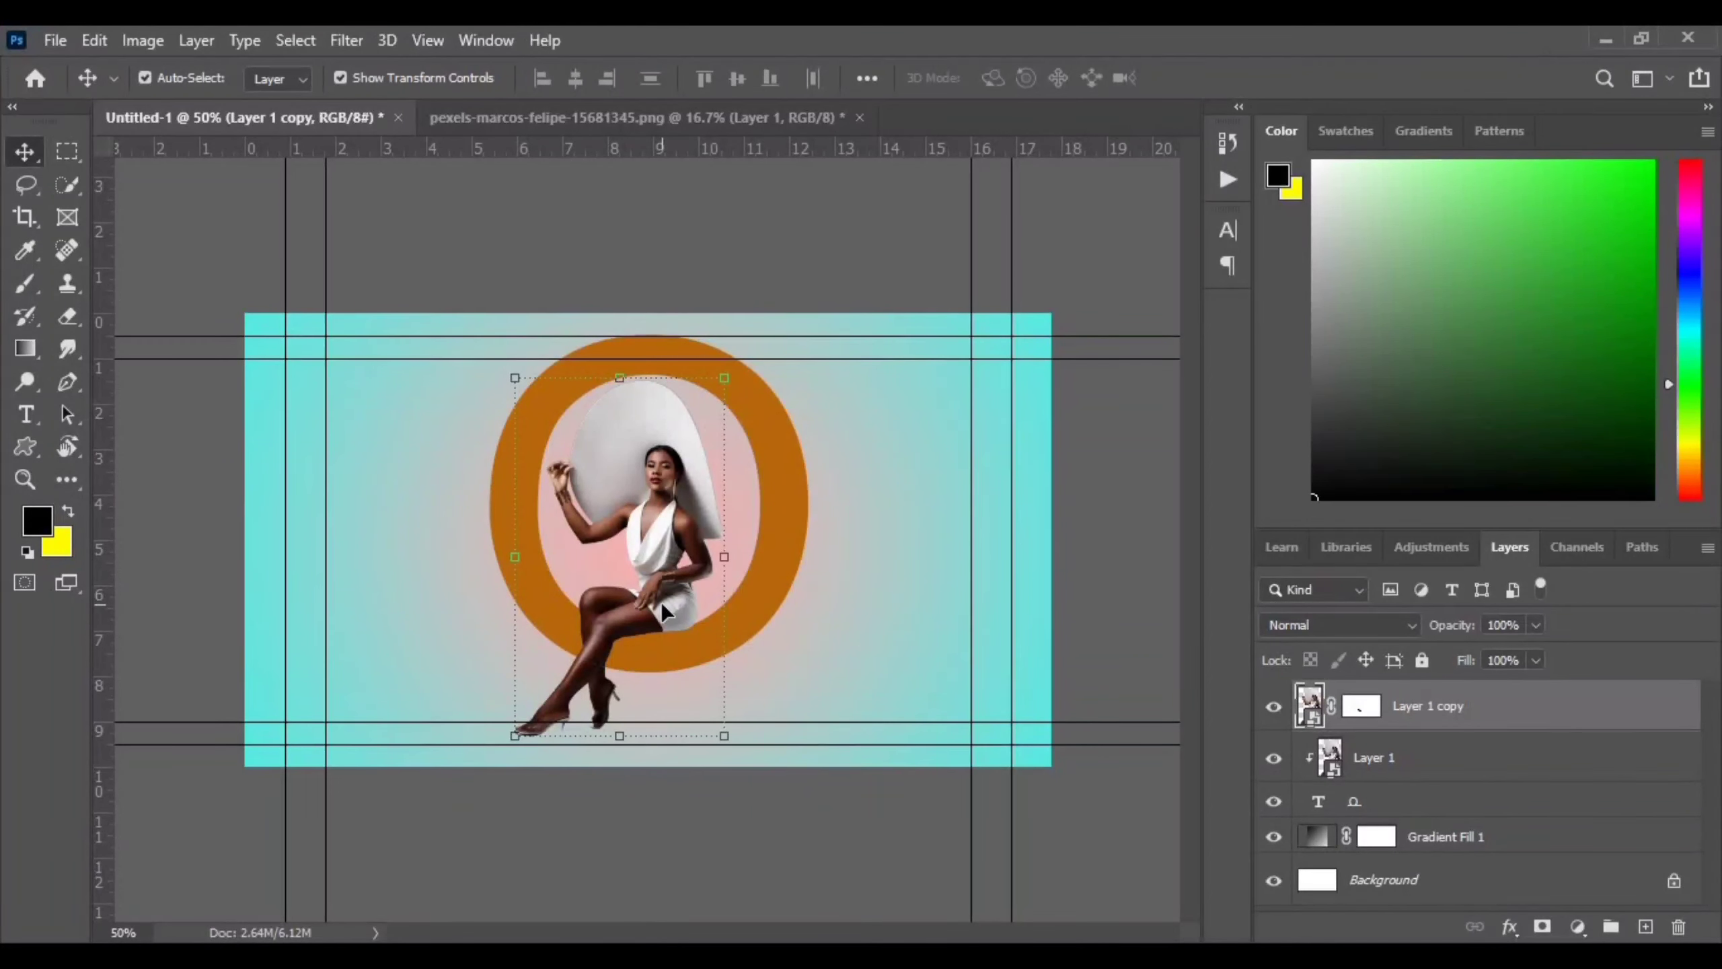
{"action": "left_click", "coordinate": [901, 497]}
{"action": "key", "text": "ctrl+plus"}
{"action": "key", "text": "ctrl+plus"}
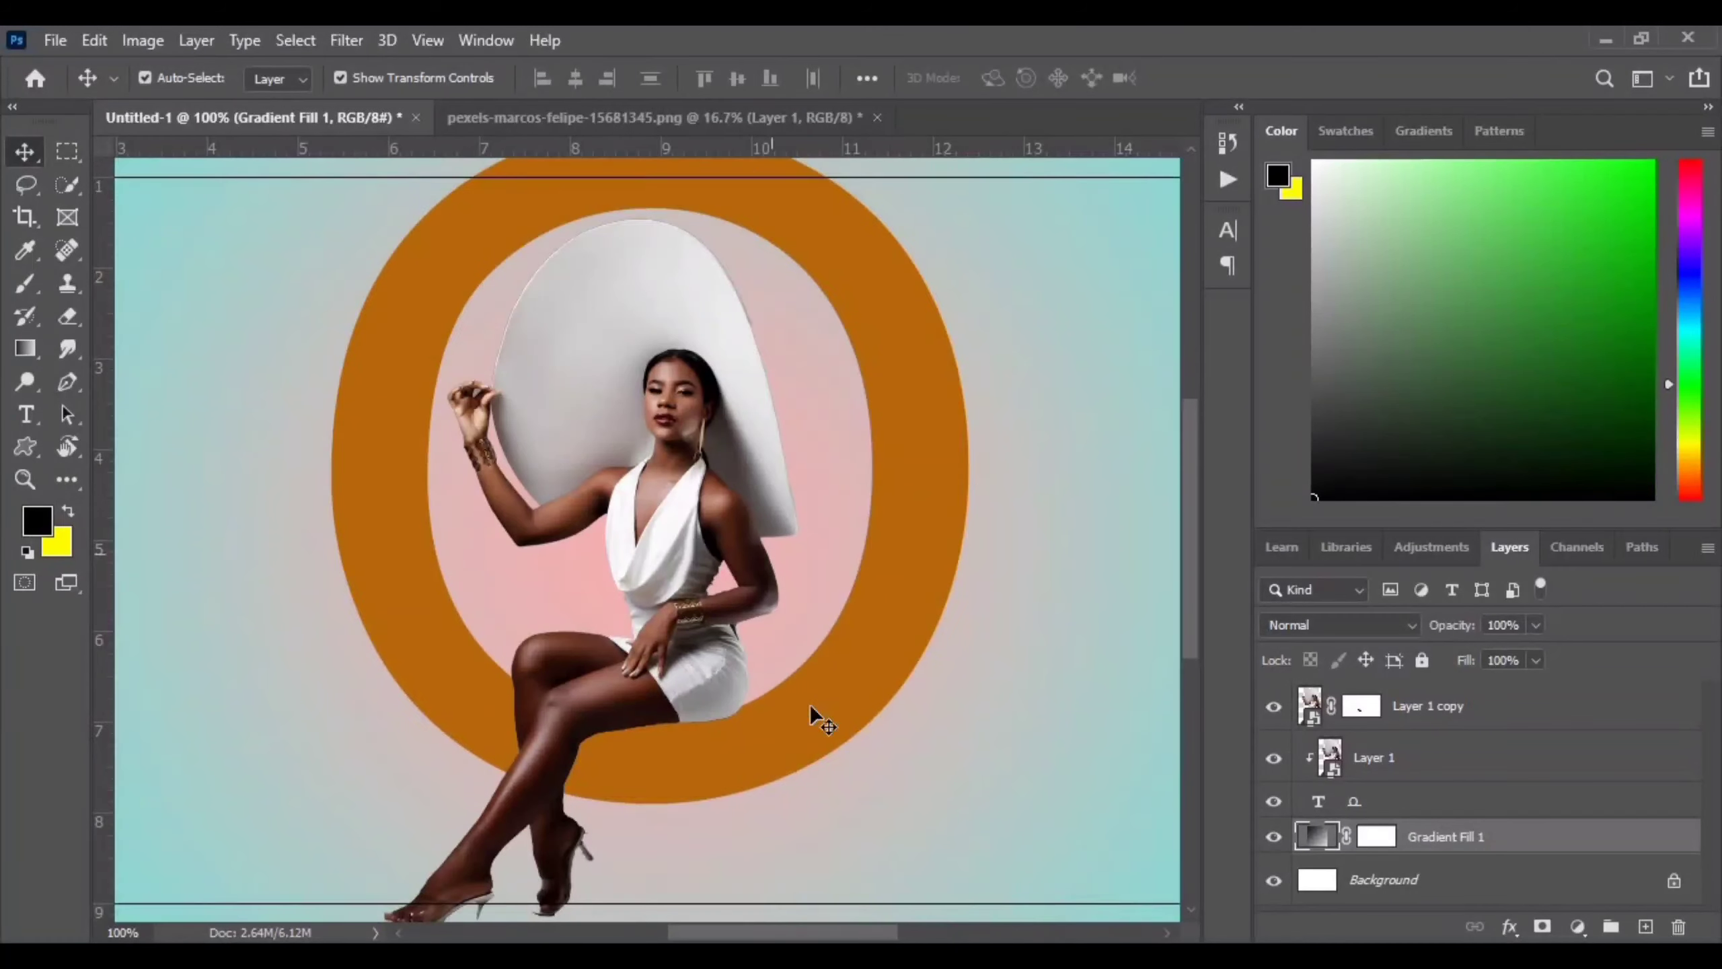
{"action": "scroll", "coordinate": [818, 714], "scroll_direction": "down", "scroll_amount": 5}
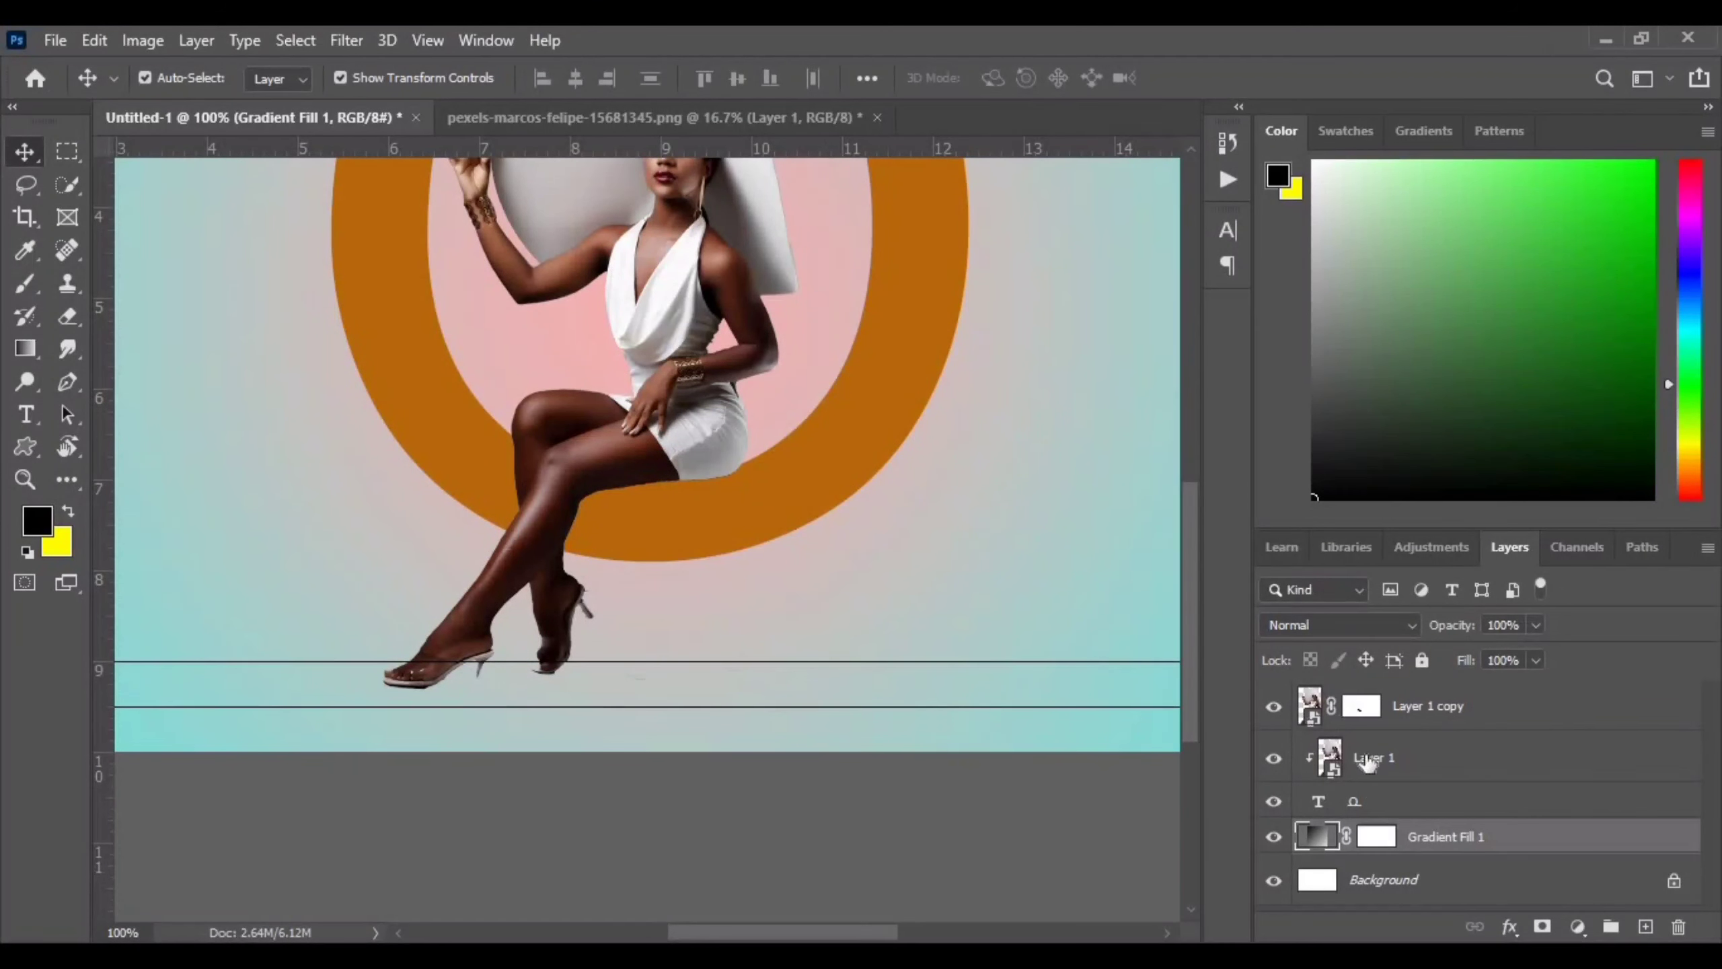
{"action": "left_click", "coordinate": [1432, 710]}
{"action": "left_click", "coordinate": [1645, 926]}
{"action": "left_click", "coordinate": [24, 283]}
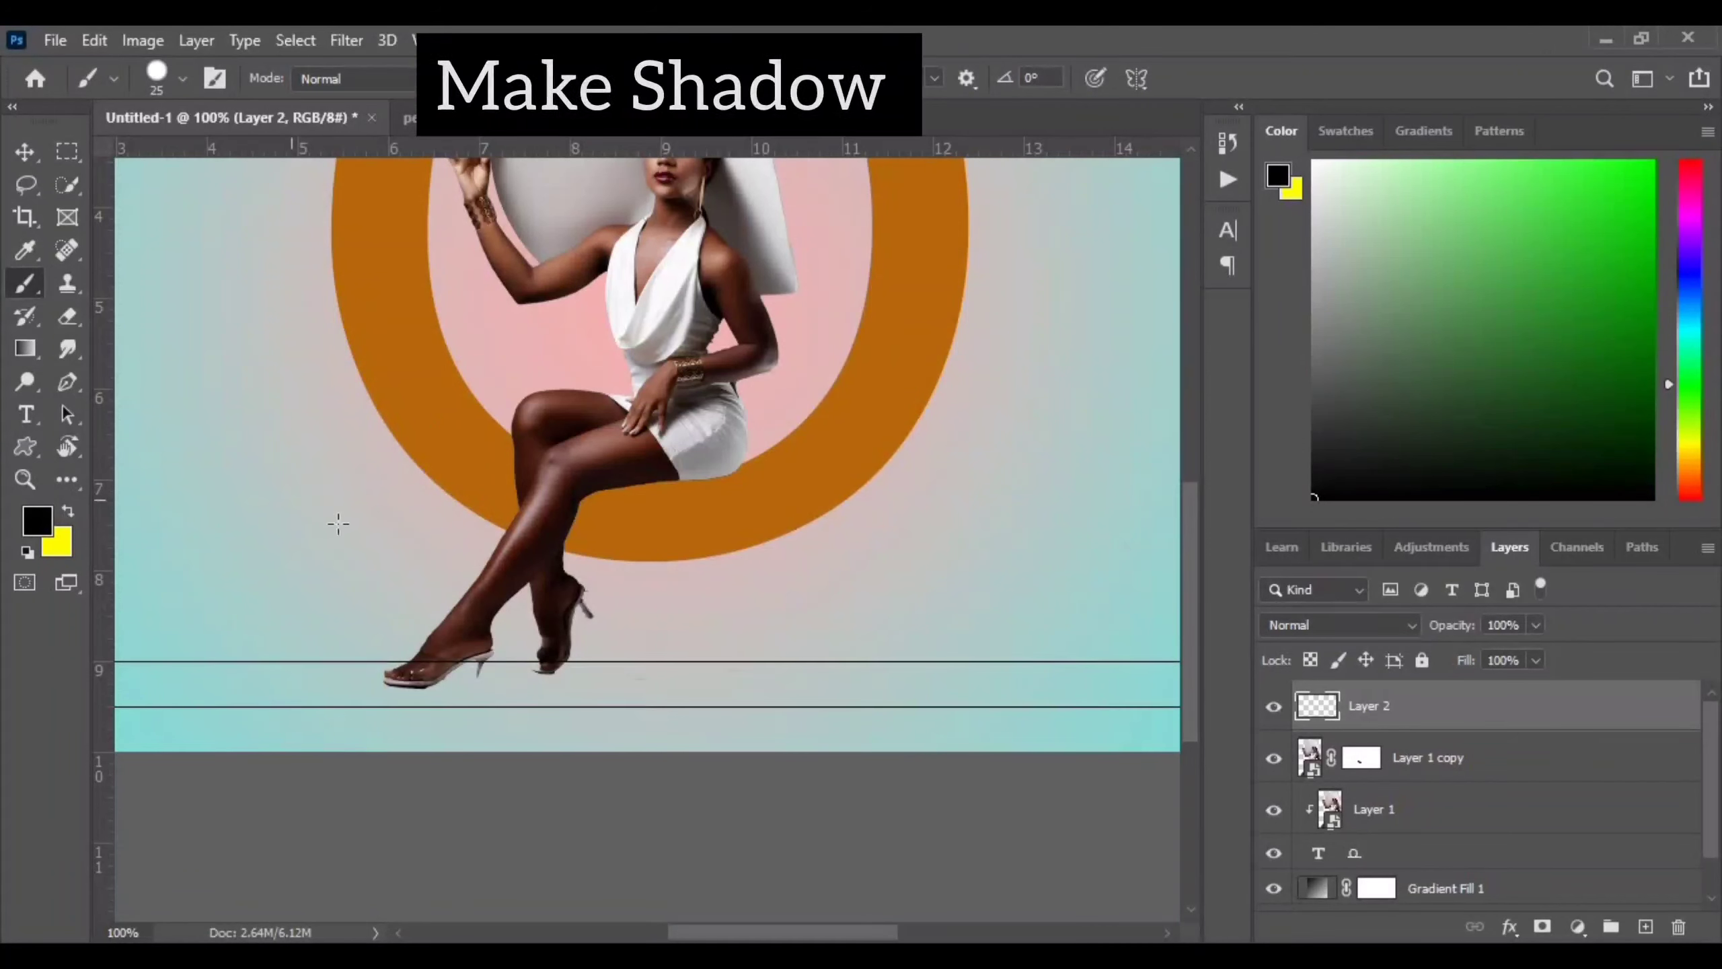
{"action": "left_click", "coordinate": [181, 78]}
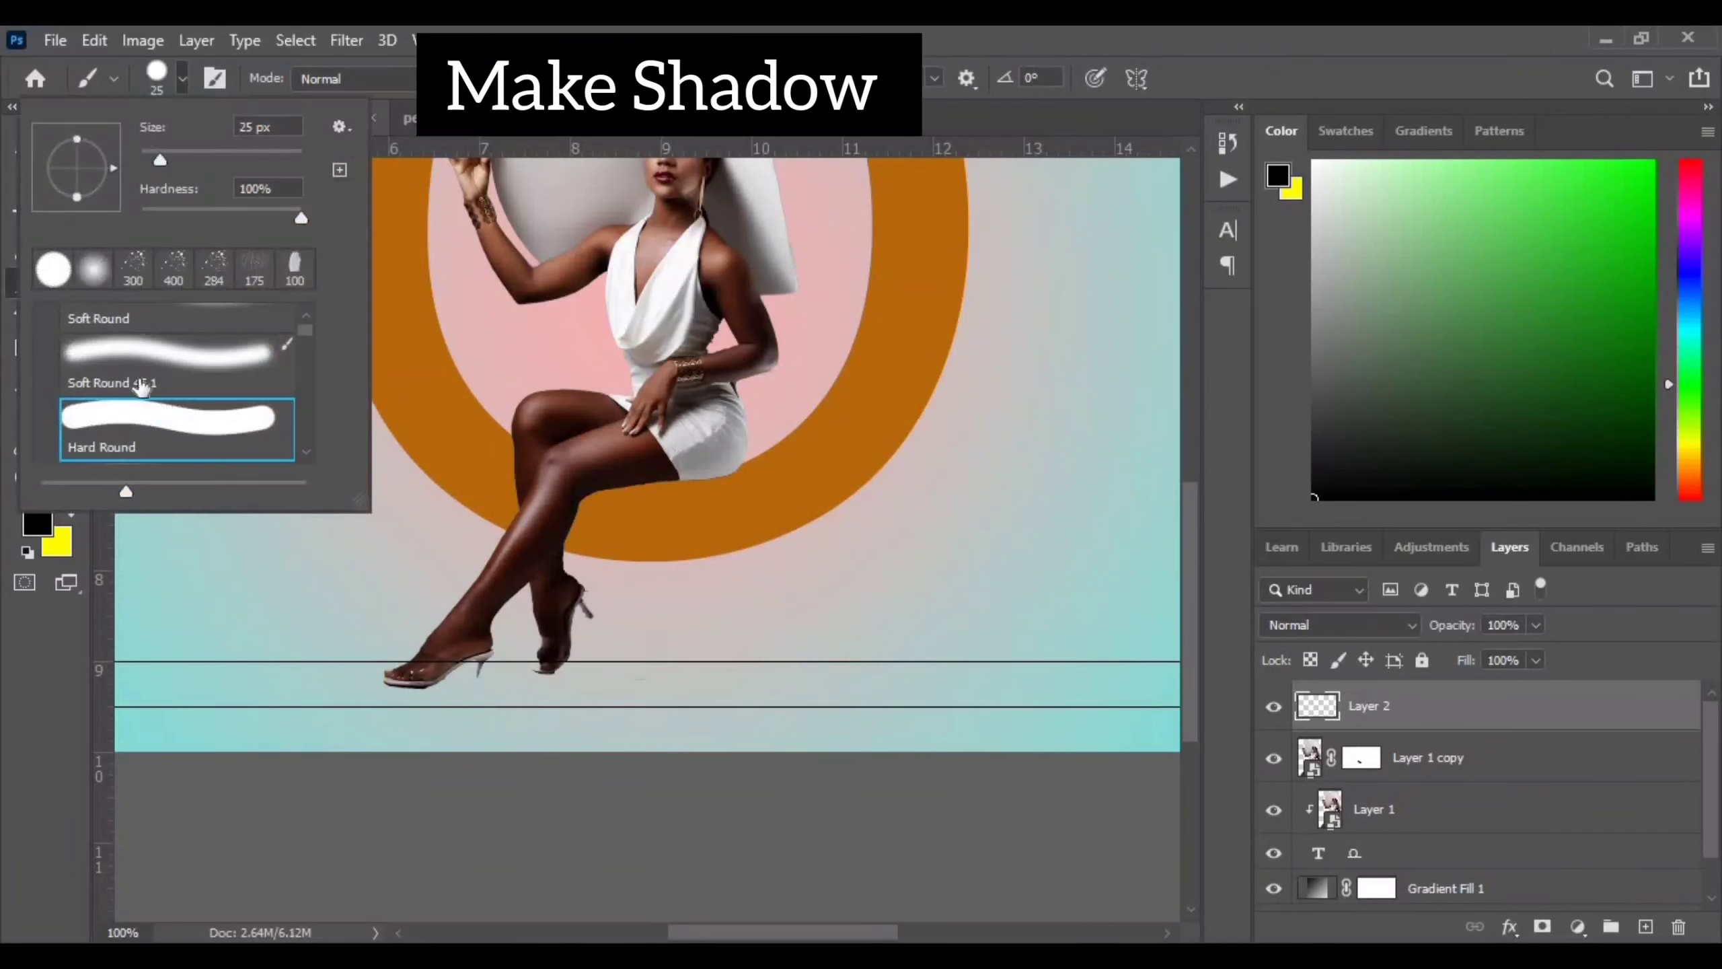
{"action": "left_click", "coordinate": [142, 380]}
Step: Stamp a single soft black dot on the new layer beside the O, using a 50 px brush
{"action": "left_click", "coordinate": [15, 699]}
{"action": "left_click", "coordinate": [334, 561]}
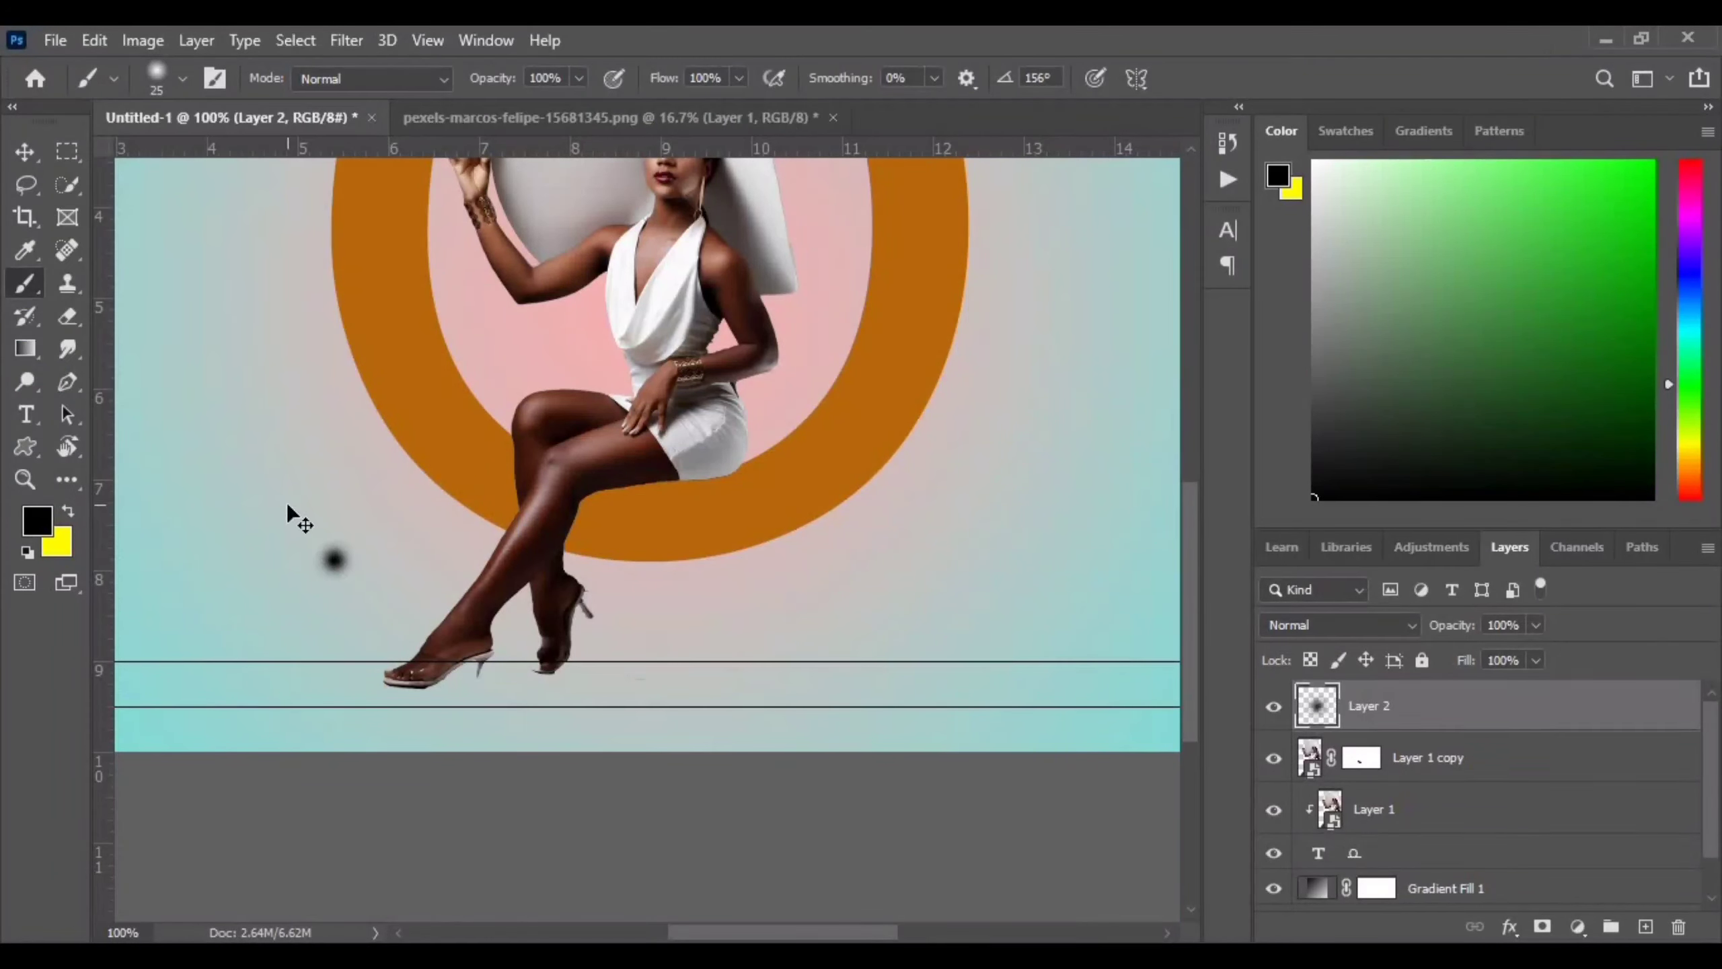
{"action": "key", "text": "ctrl+z"}
{"action": "key", "text": "bracketright"}
{"action": "key", "text": "bracketright"}
{"action": "key", "text": "bracketright"}
{"action": "key", "text": "bracketright"}
{"action": "key", "text": "bracketright"}
{"action": "left_click", "coordinate": [290, 475]}
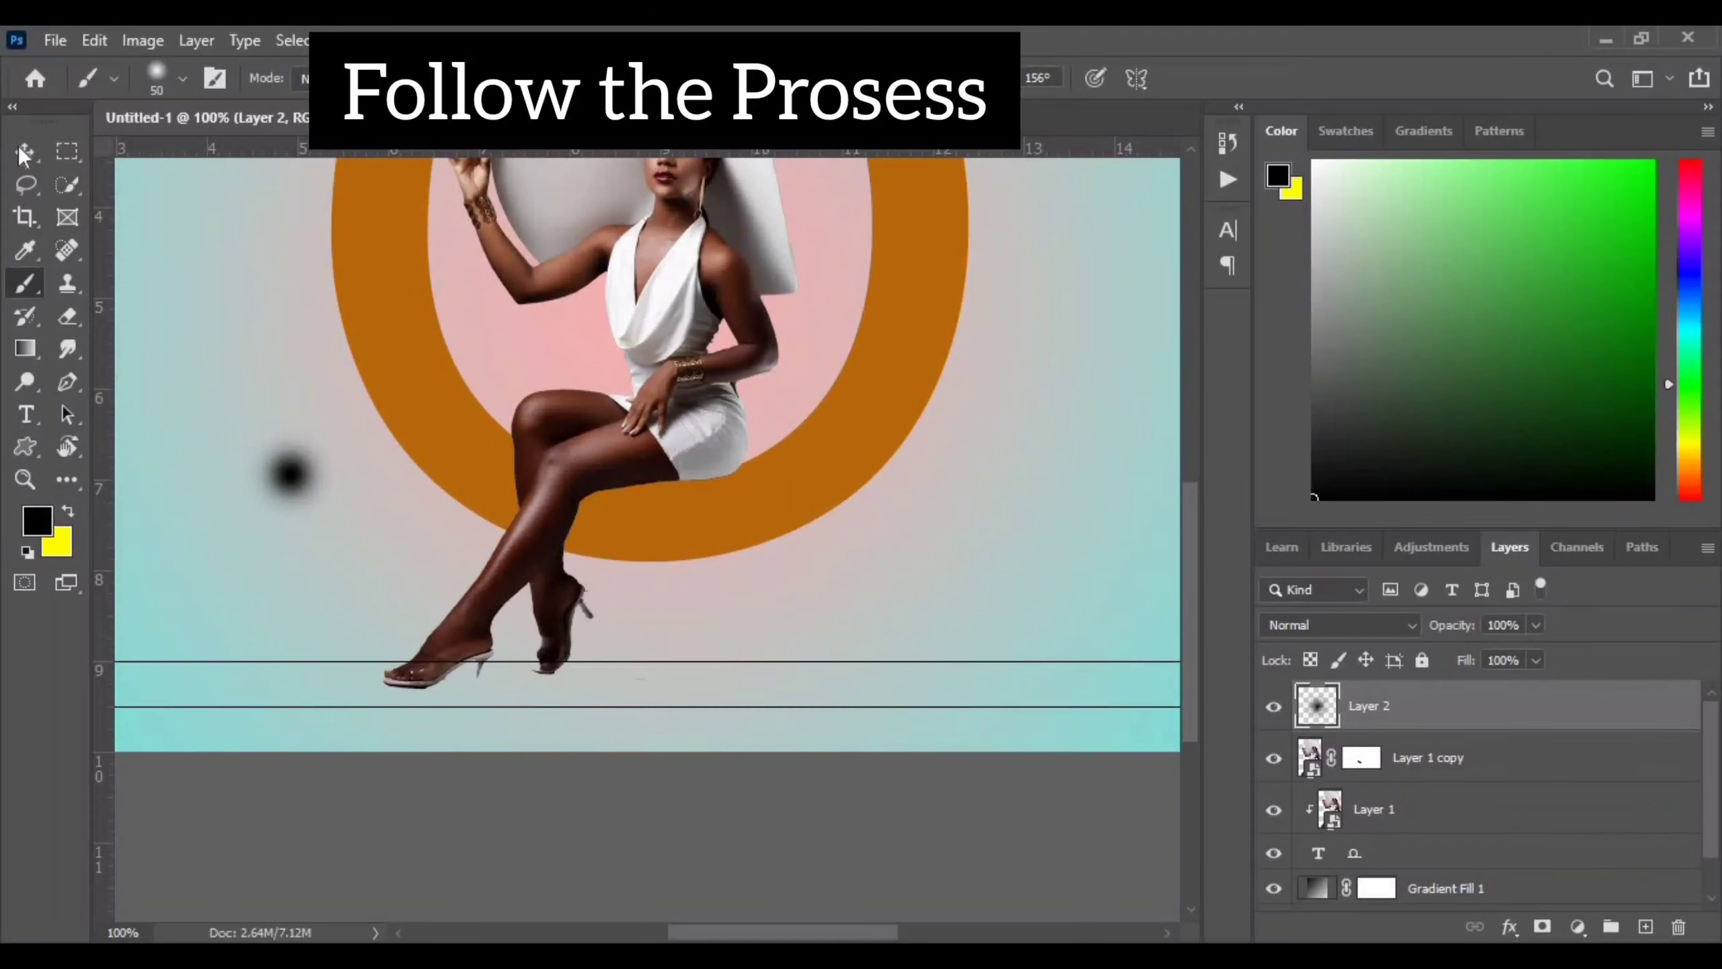
Step: Move the black dot under the model's front shoe and transform it into a wide, flat shadow
{"action": "left_click", "coordinate": [22, 153]}
{"action": "mouse_move", "coordinate": [290, 421]}
{"action": "left_mouse_down"}
{"action": "mouse_move", "coordinate": [296, 512]}
{"action": "mouse_move", "coordinate": [421, 695]}
{"action": "mouse_move", "coordinate": [479, 689]}
{"action": "mouse_move", "coordinate": [452, 686]}
{"action": "mouse_move", "coordinate": [507, 717]}
{"action": "mouse_move", "coordinate": [450, 686]}
{"action": "left_mouse_up"}
{"action": "key", "text": "Return"}
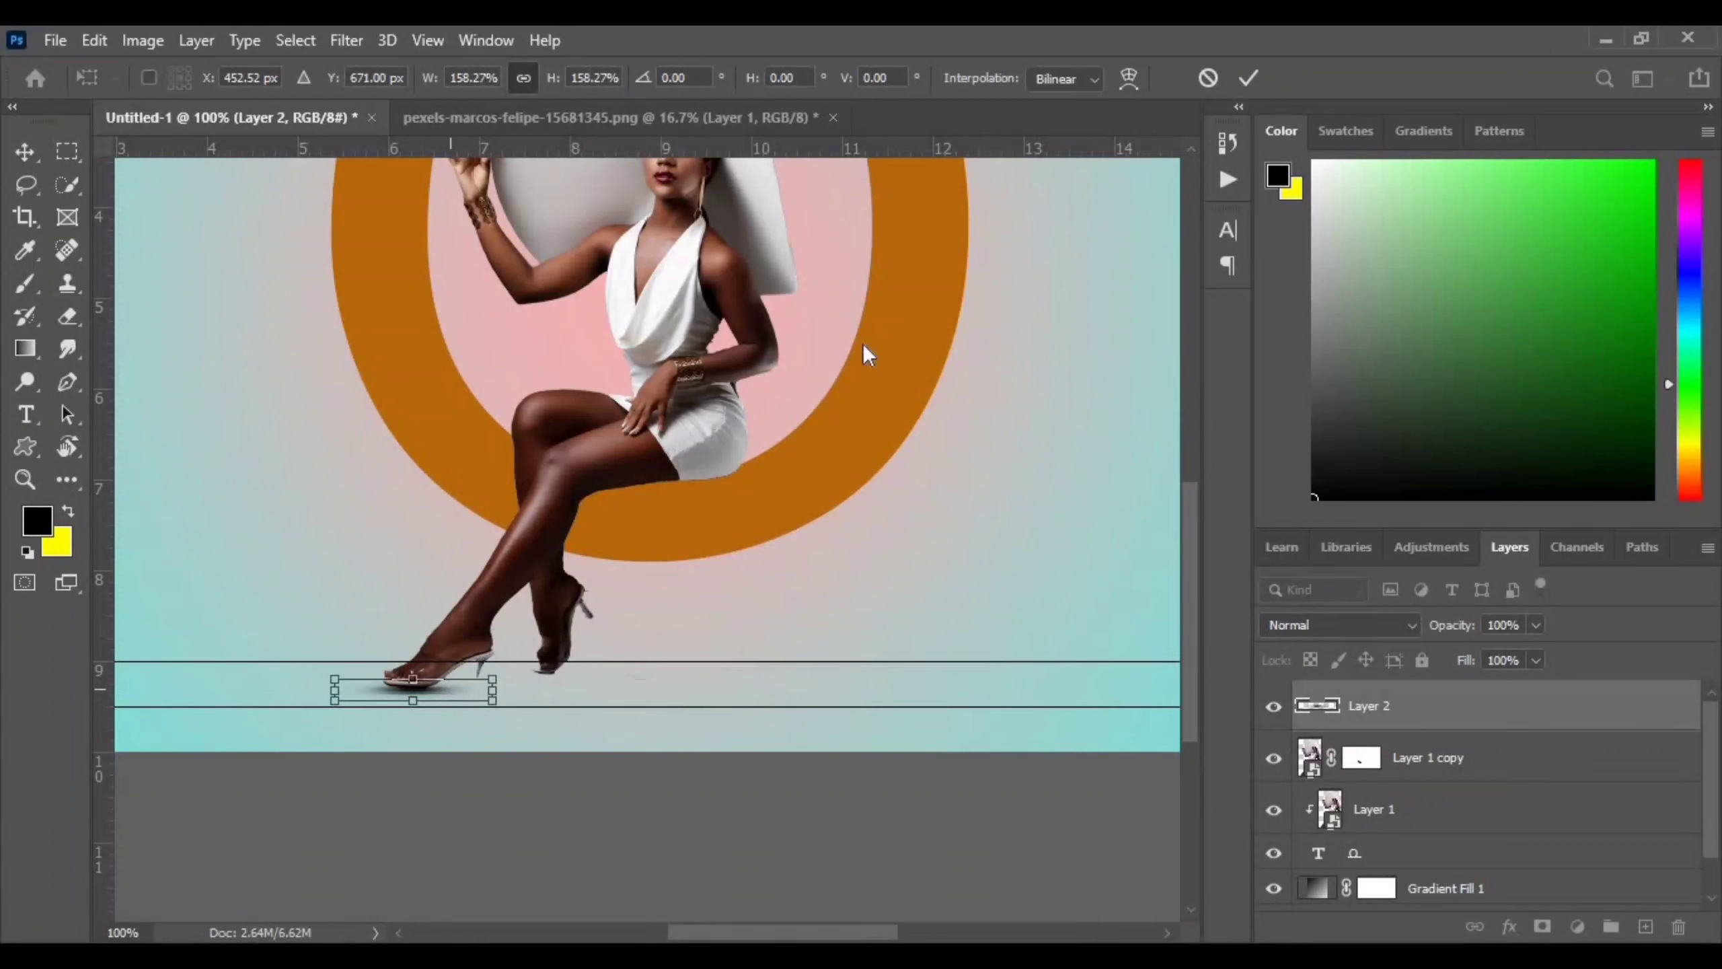
{"action": "left_click", "coordinate": [1250, 79]}
{"action": "left_click", "coordinate": [1028, 657]}
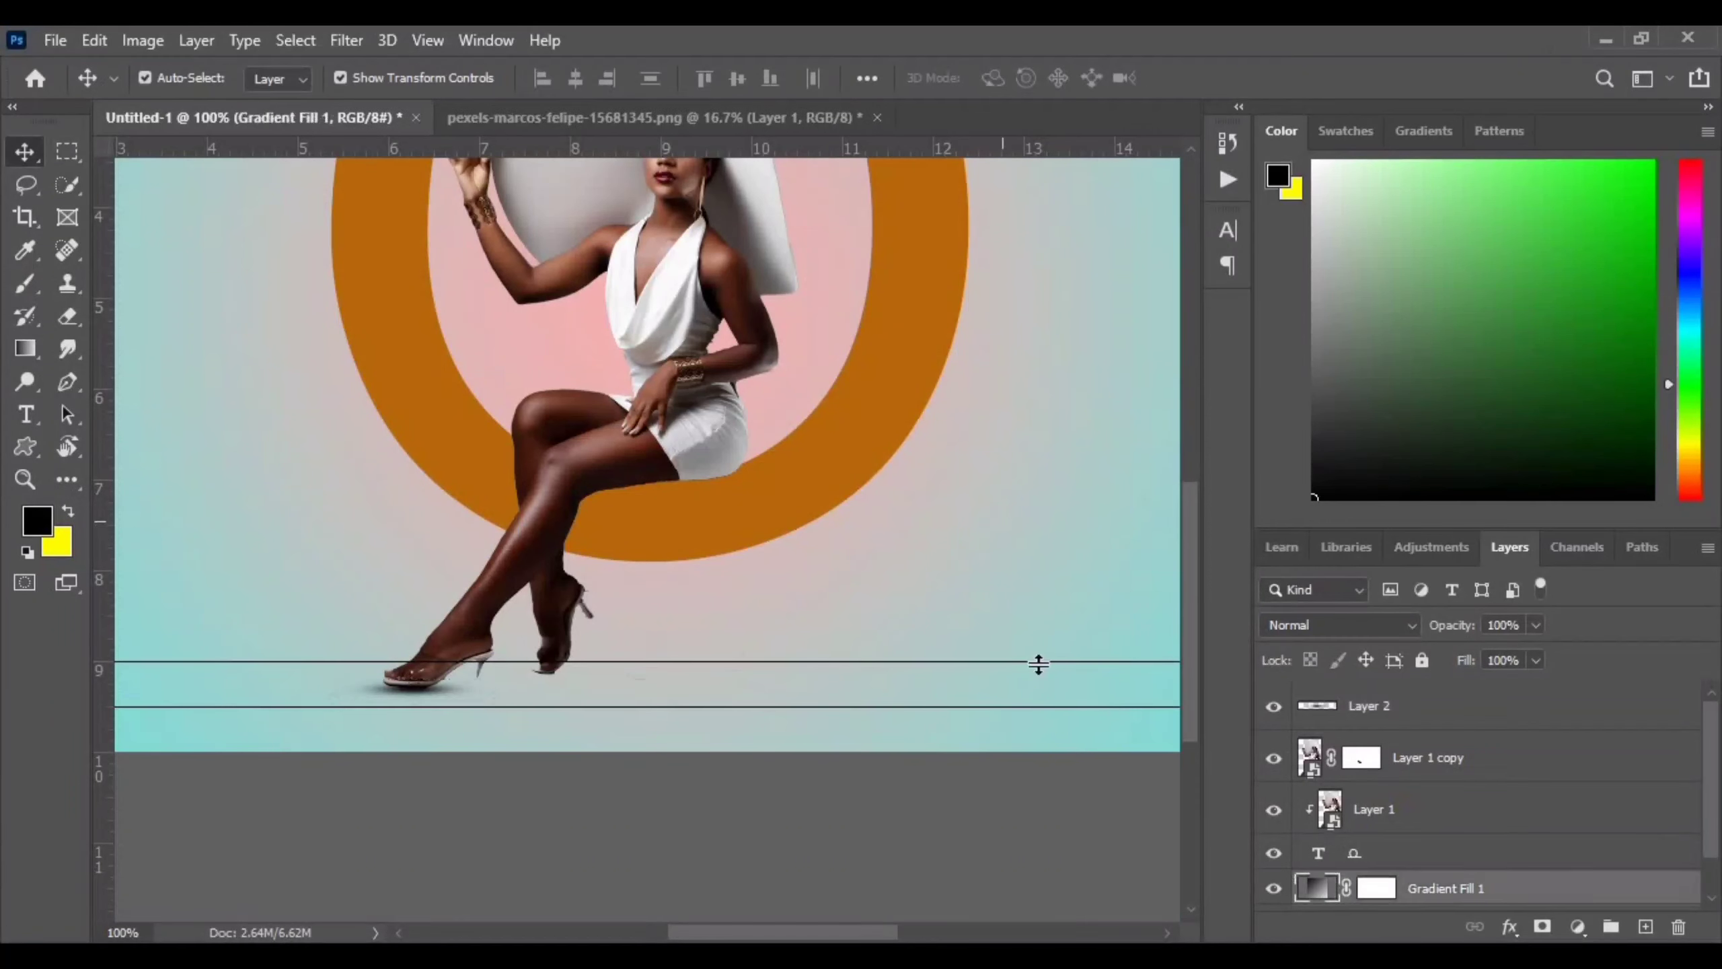
Step: Place a duplicate of the shadow under the model's rear shoe
{"action": "left_click", "coordinate": [400, 690]}
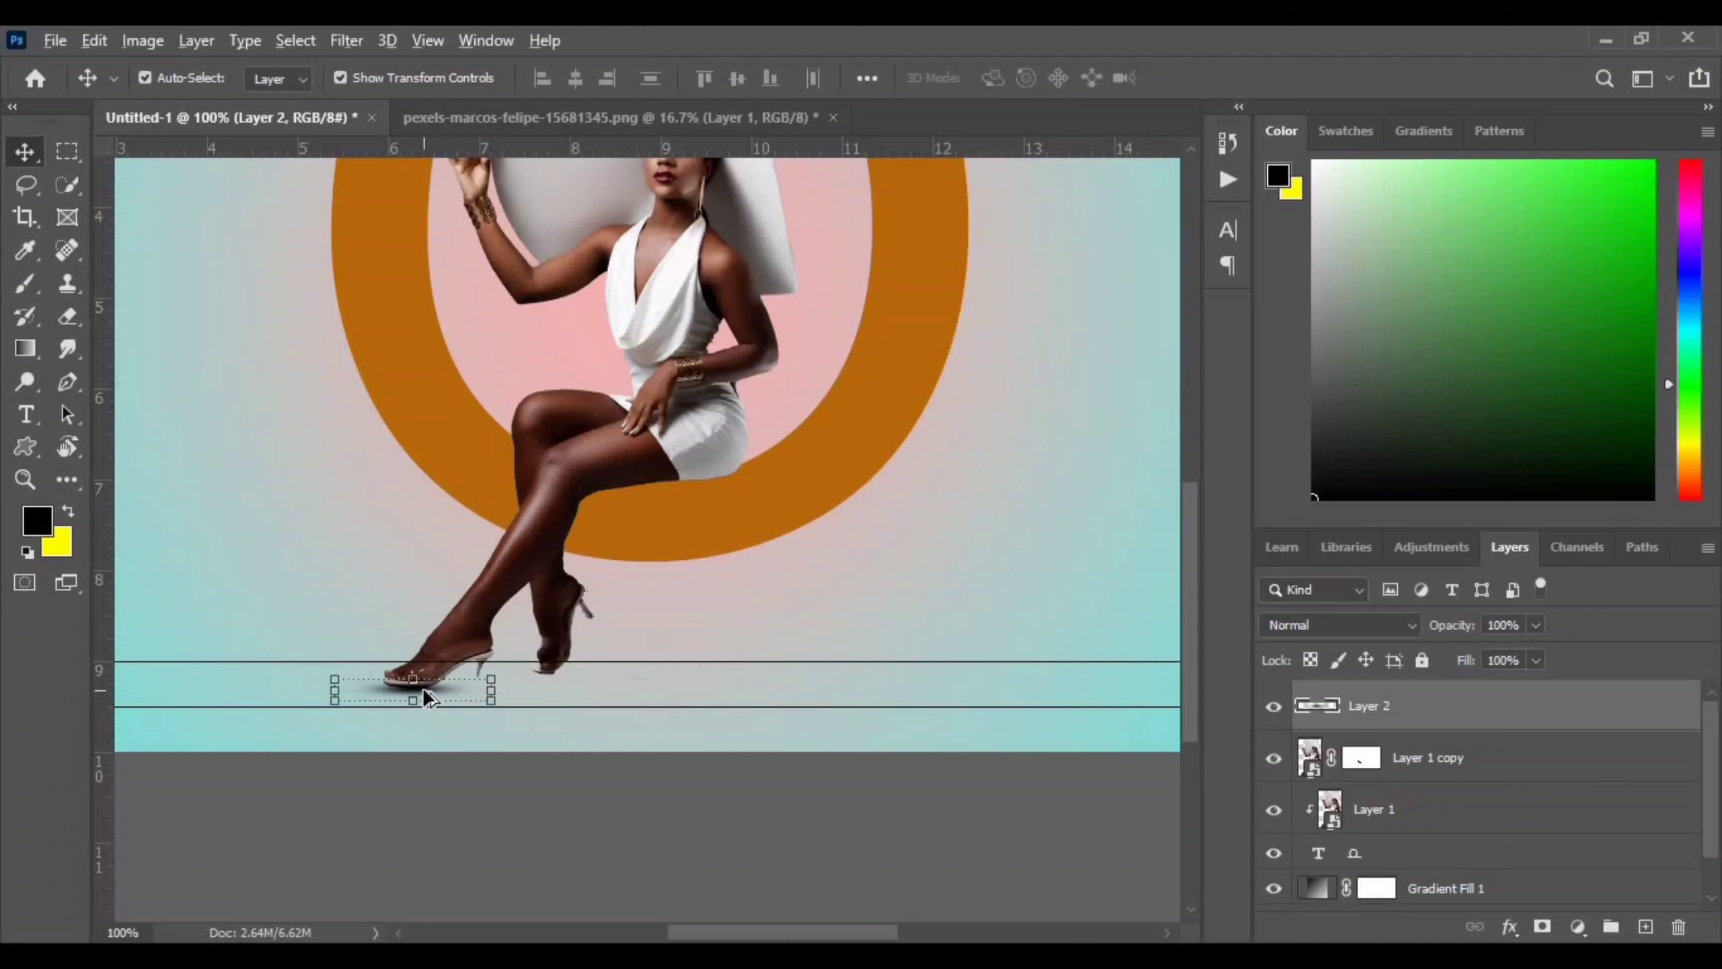
{"action": "left_click_drag", "start_coordinate": [424, 691], "coordinate": [561, 675]}
{"action": "left_click", "coordinate": [1094, 391]}
Step: Move both shadow layers beneath the masked model copy in the layer stack
{"action": "left_click", "coordinate": [1417, 712]}
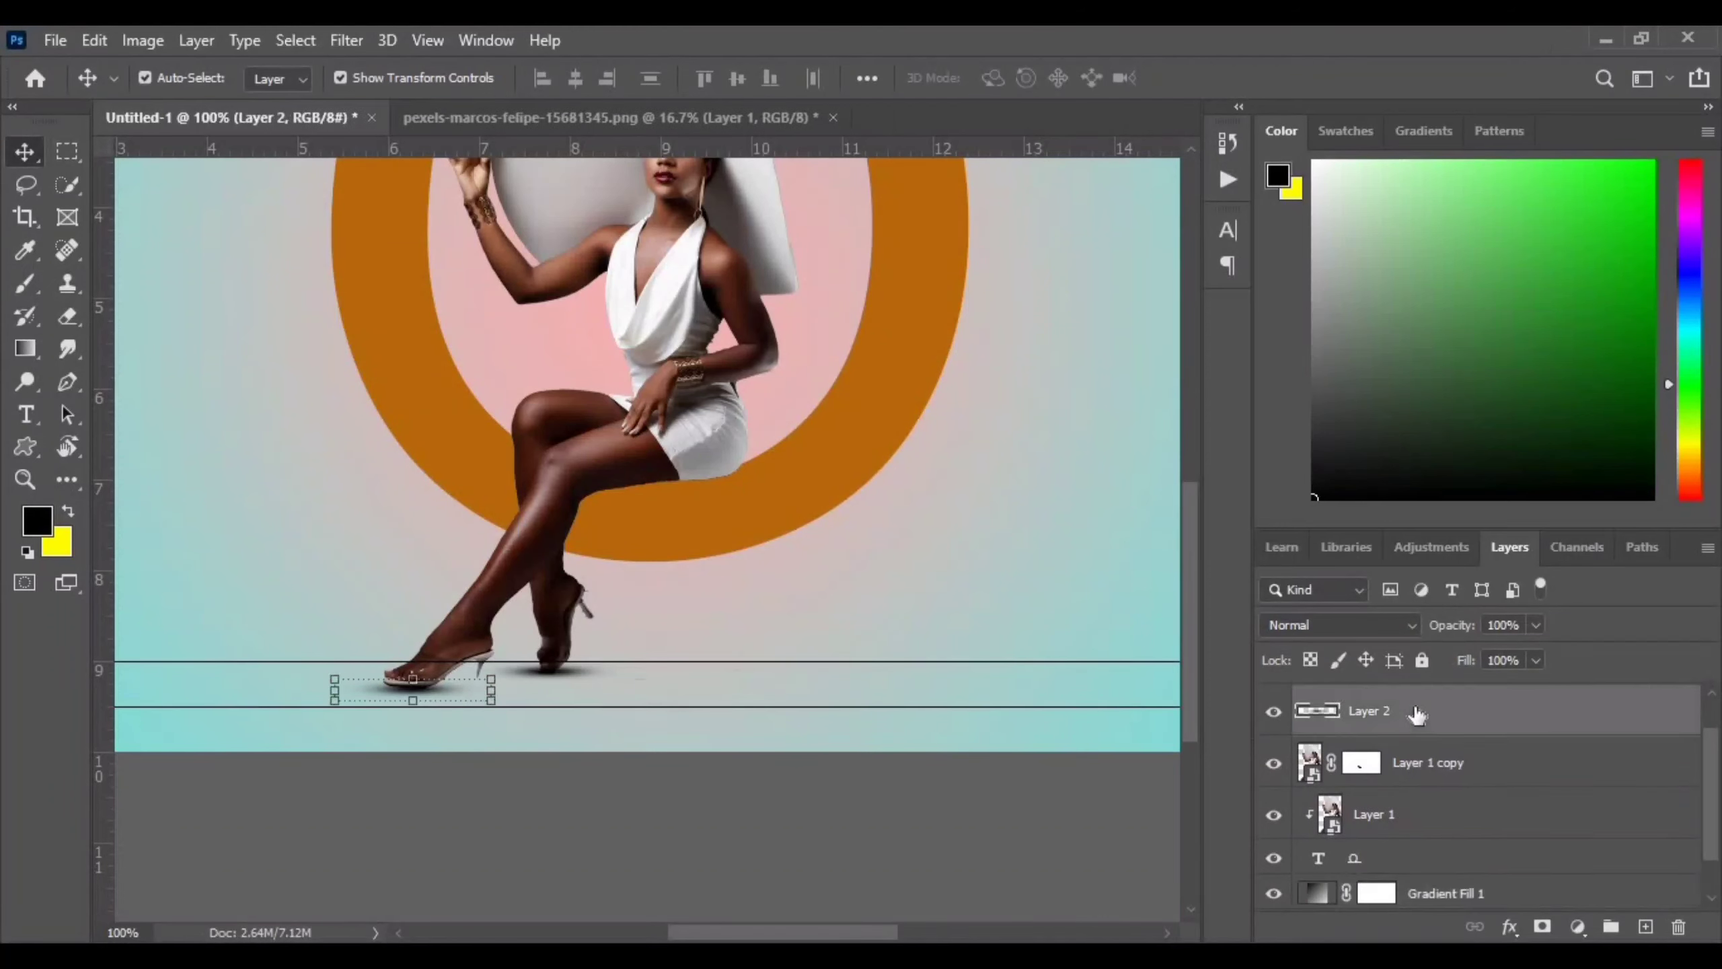
{"action": "scroll", "coordinate": [1413, 713], "scroll_direction": "up", "scroll_amount": 1}
{"action": "left_click_drag", "start_coordinate": [1389, 757], "coordinate": [1386, 829]}
{"action": "left_click_drag", "start_coordinate": [1383, 712], "coordinate": [1380, 838]}
{"action": "scroll", "coordinate": [1390, 814], "scroll_direction": "down", "scroll_amount": 1}
{"action": "left_click_drag", "start_coordinate": [1386, 716], "coordinate": [1385, 766]}
{"action": "scroll", "coordinate": [1386, 740], "scroll_direction": "up", "scroll_amount": 1}
{"action": "scroll", "coordinate": [1386, 770], "scroll_direction": "up", "scroll_amount": 1}
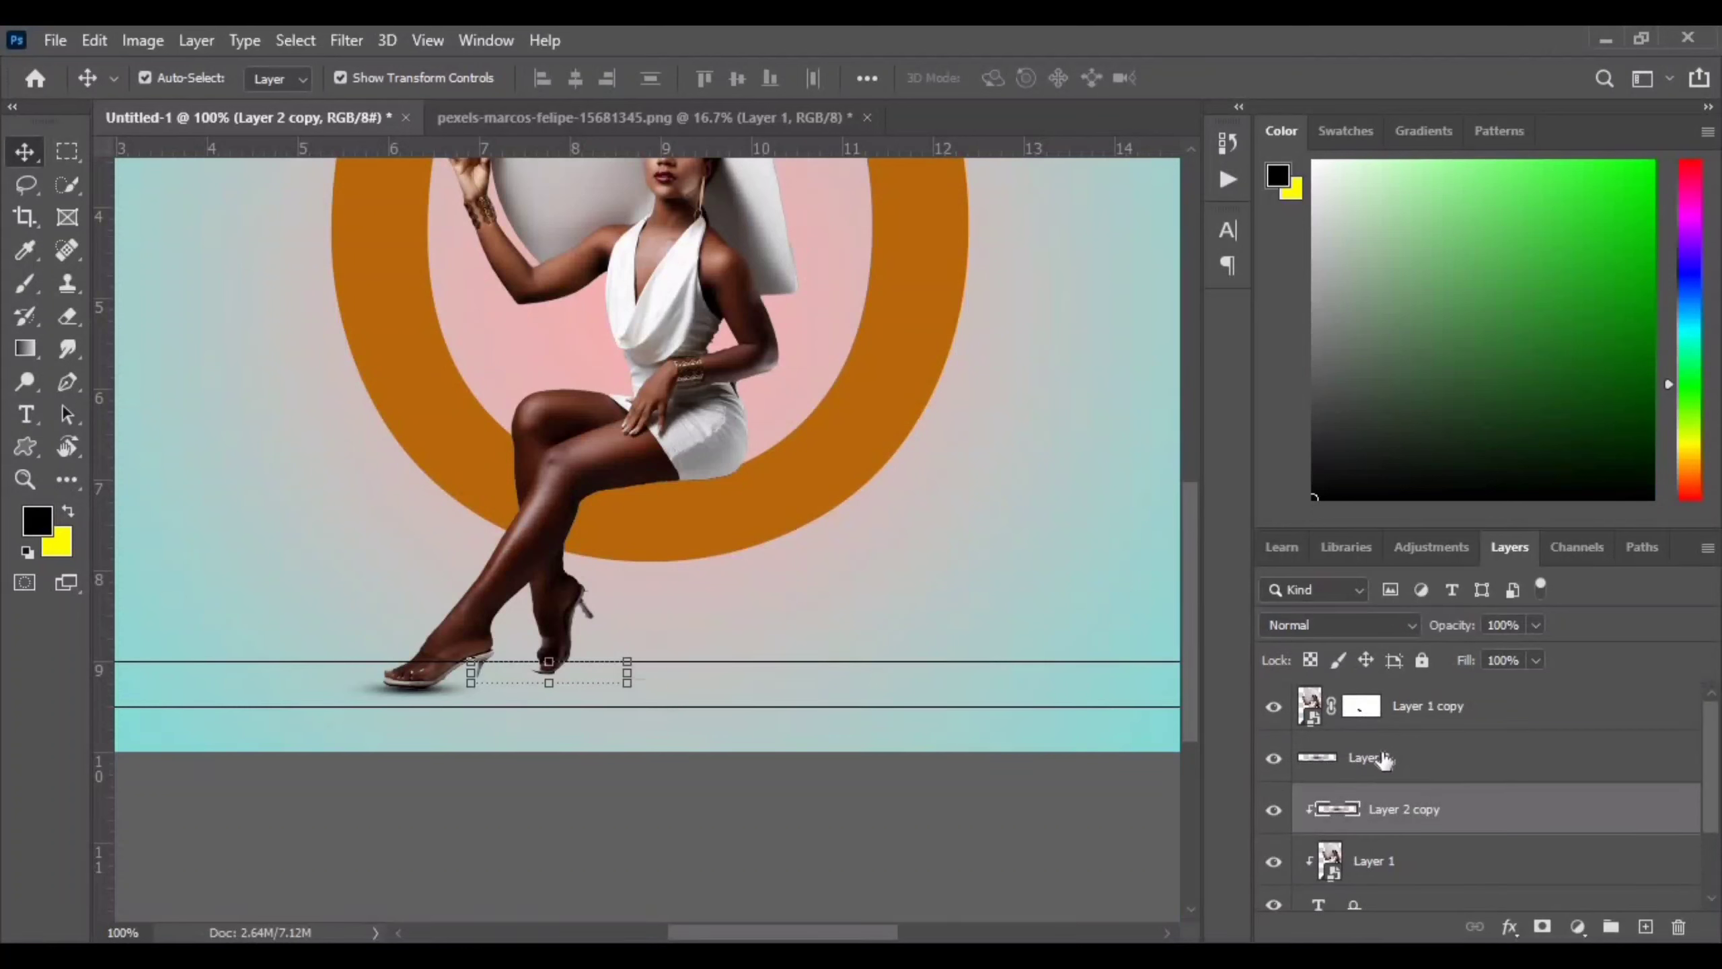
Step: Move the rear shoe's shadow layer back above the model copy
{"action": "left_click", "coordinate": [1383, 758]}
{"action": "left_click_drag", "start_coordinate": [1402, 814], "coordinate": [1387, 689]}
{"action": "left_click", "coordinate": [1006, 563]}
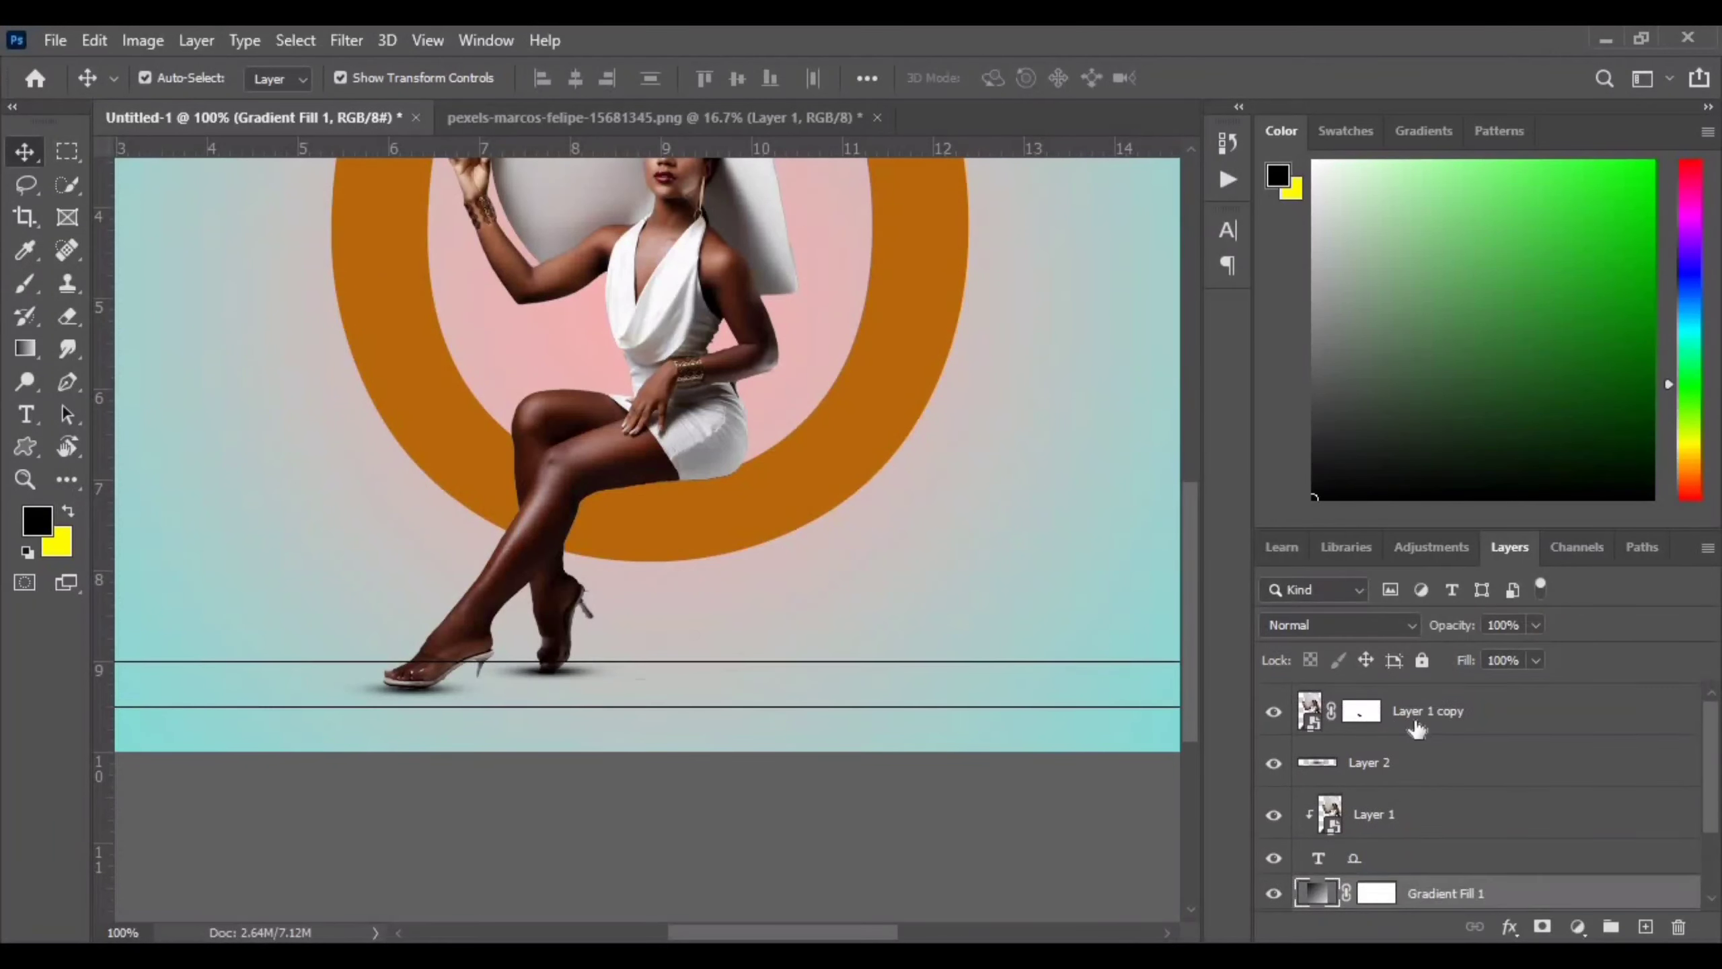
{"action": "scroll", "coordinate": [1396, 721], "scroll_direction": "up", "scroll_amount": 1}
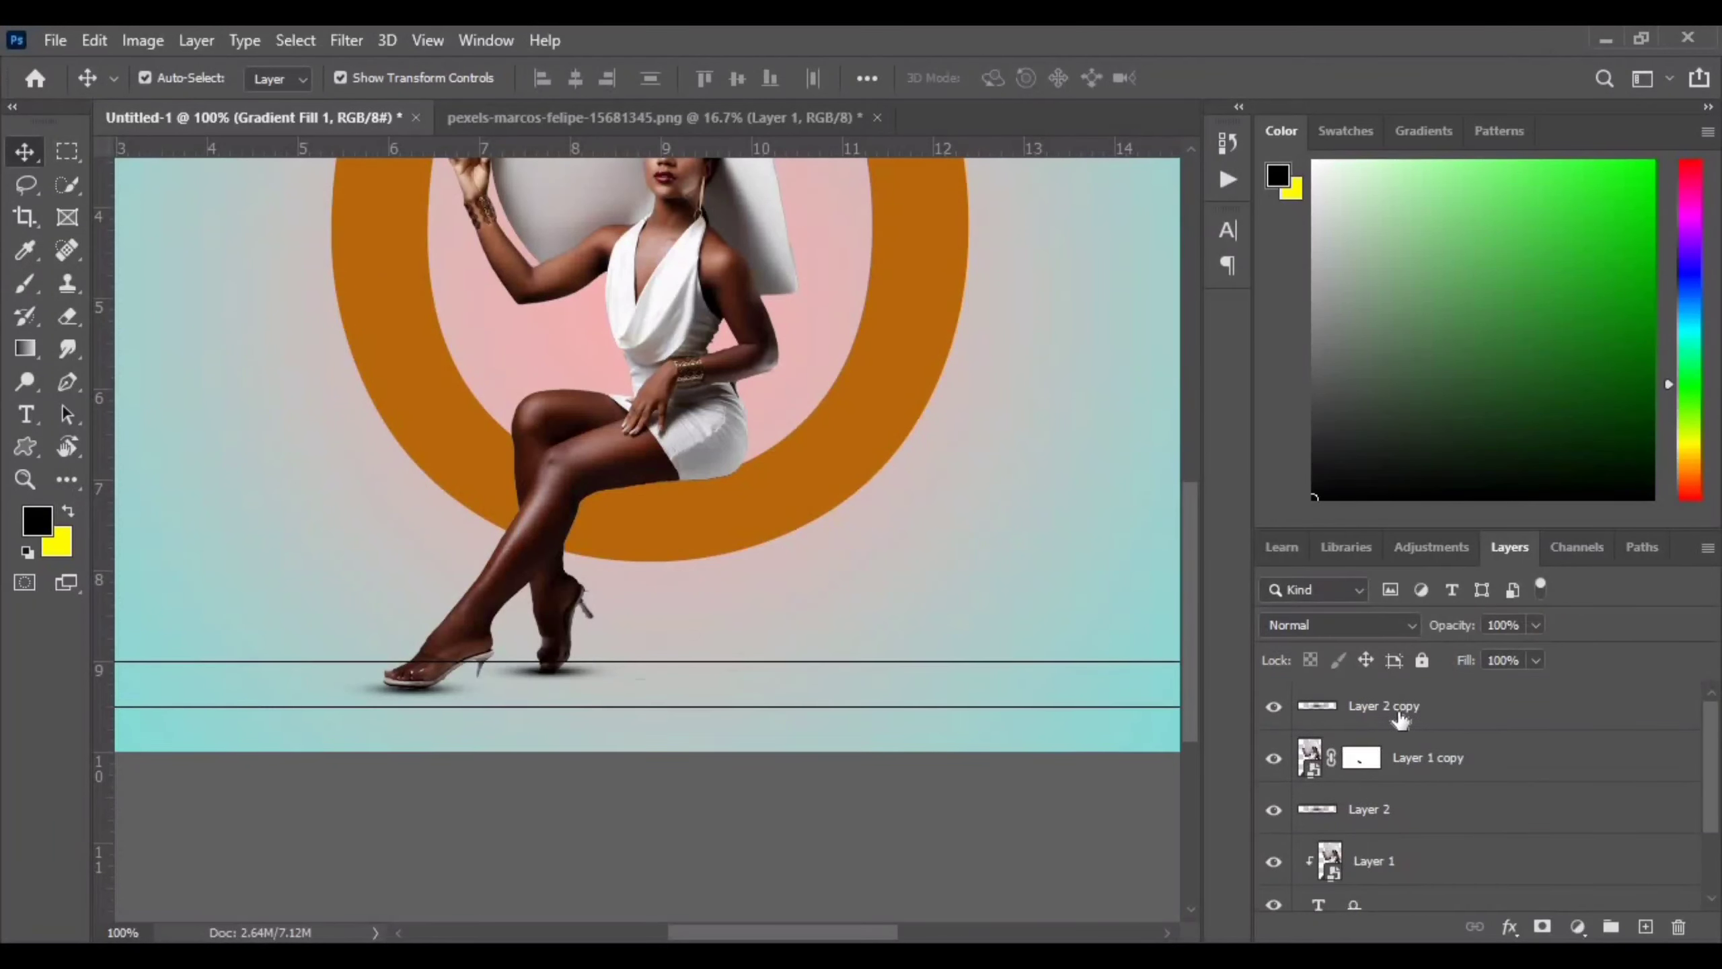
Step: Nudge the front shoe's shadow slightly left and down so it sits beneath the sole
{"action": "left_click", "coordinate": [1327, 821]}
{"action": "left_click_drag", "start_coordinate": [450, 687], "coordinate": [453, 692]}
{"action": "key", "text": "Left"}
{"action": "key", "text": "Left"}
{"action": "key", "text": "Left"}
{"action": "key", "text": "Down"}
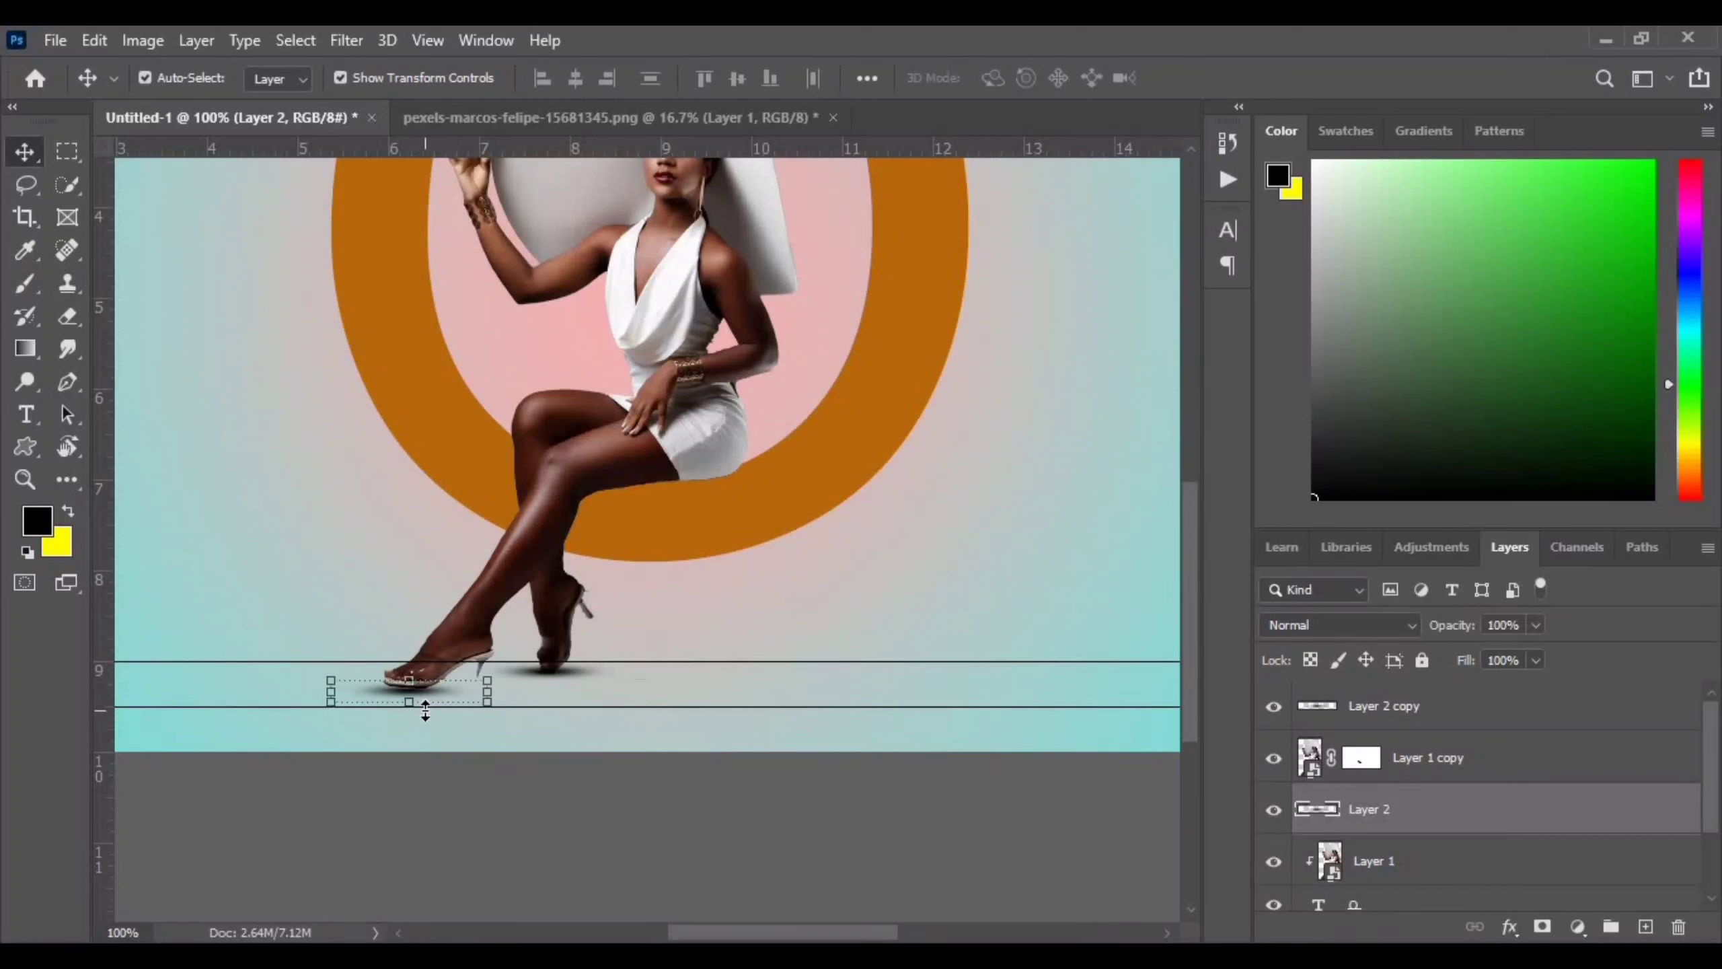
{"action": "left_click", "coordinate": [936, 493]}
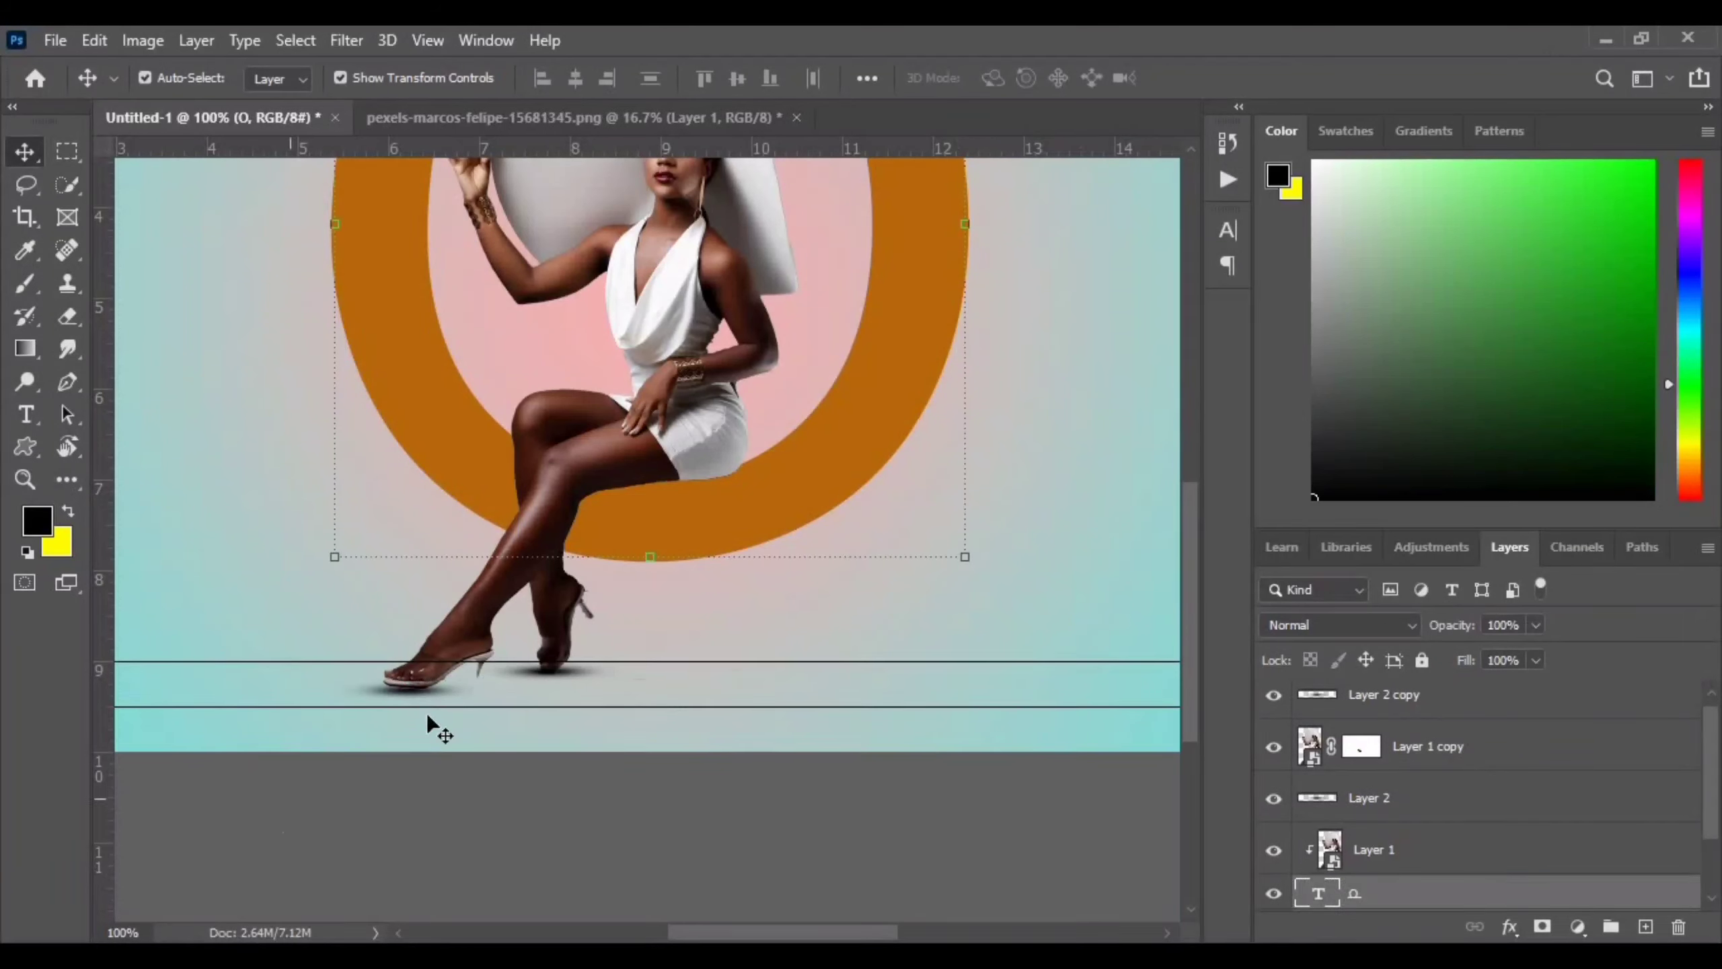
{"action": "left_click", "coordinate": [421, 684]}
{"action": "left_click", "coordinate": [299, 609]}
{"action": "left_click", "coordinate": [401, 696]}
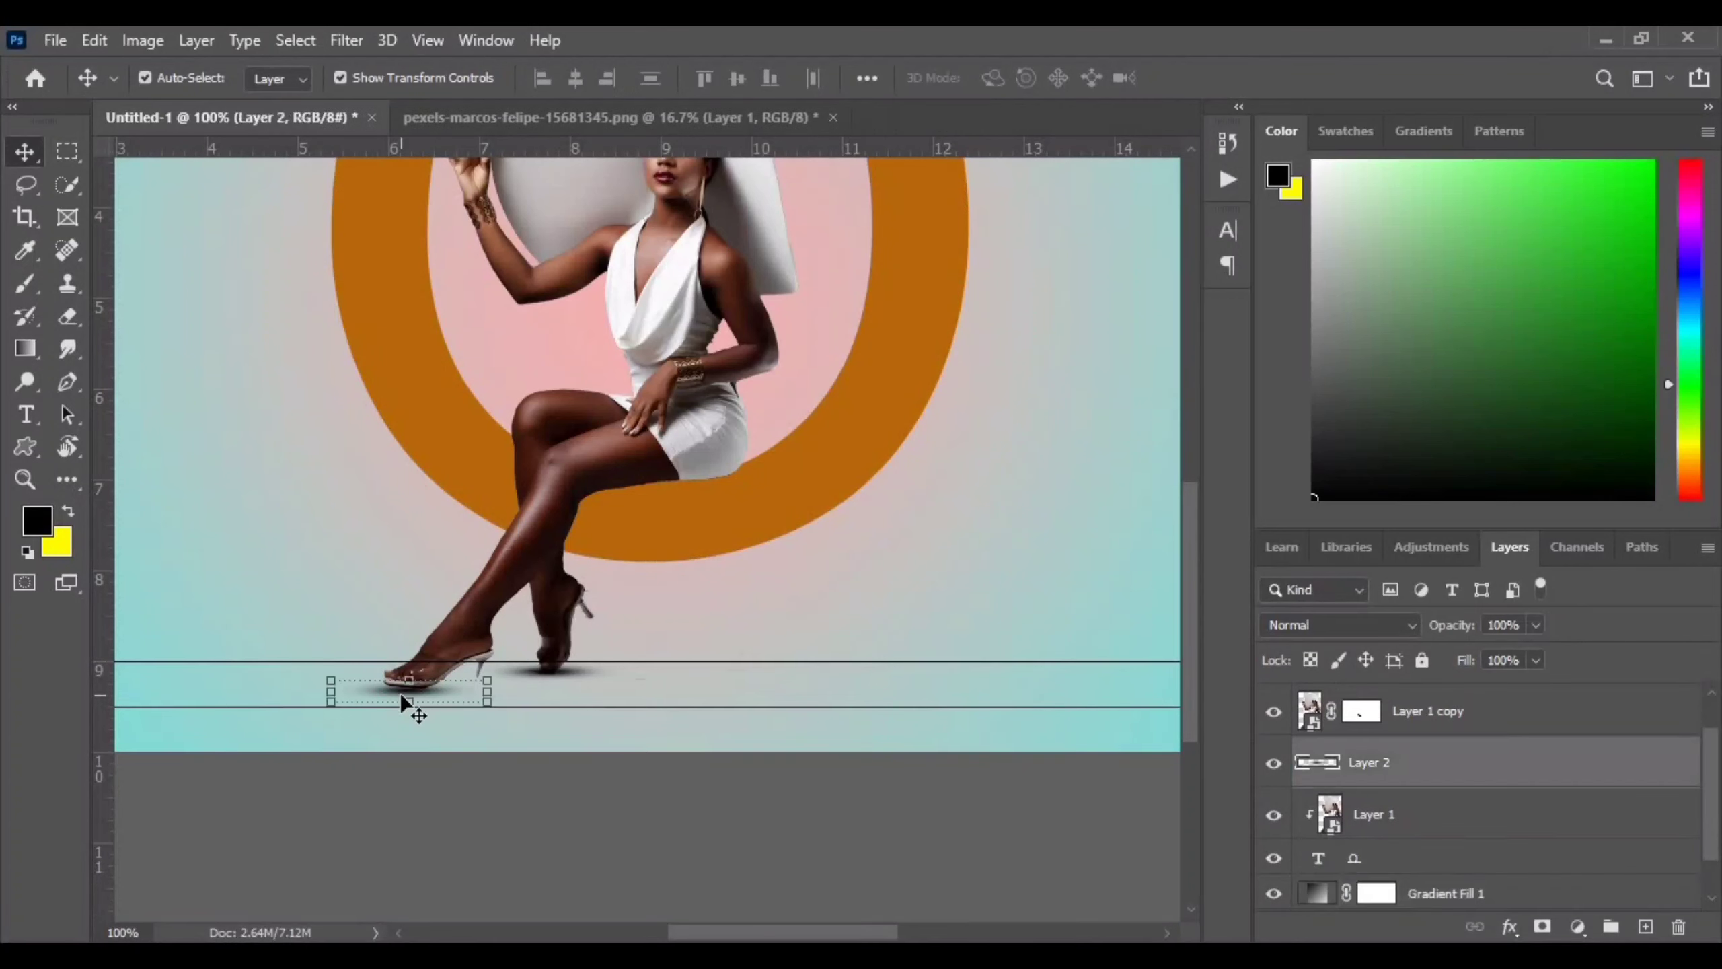
{"action": "left_click", "coordinate": [982, 451]}
Step: Reduce the opacity of the rear shoe's shadow to 73%
{"action": "scroll", "coordinate": [1380, 766], "scroll_direction": "up", "scroll_amount": 2}
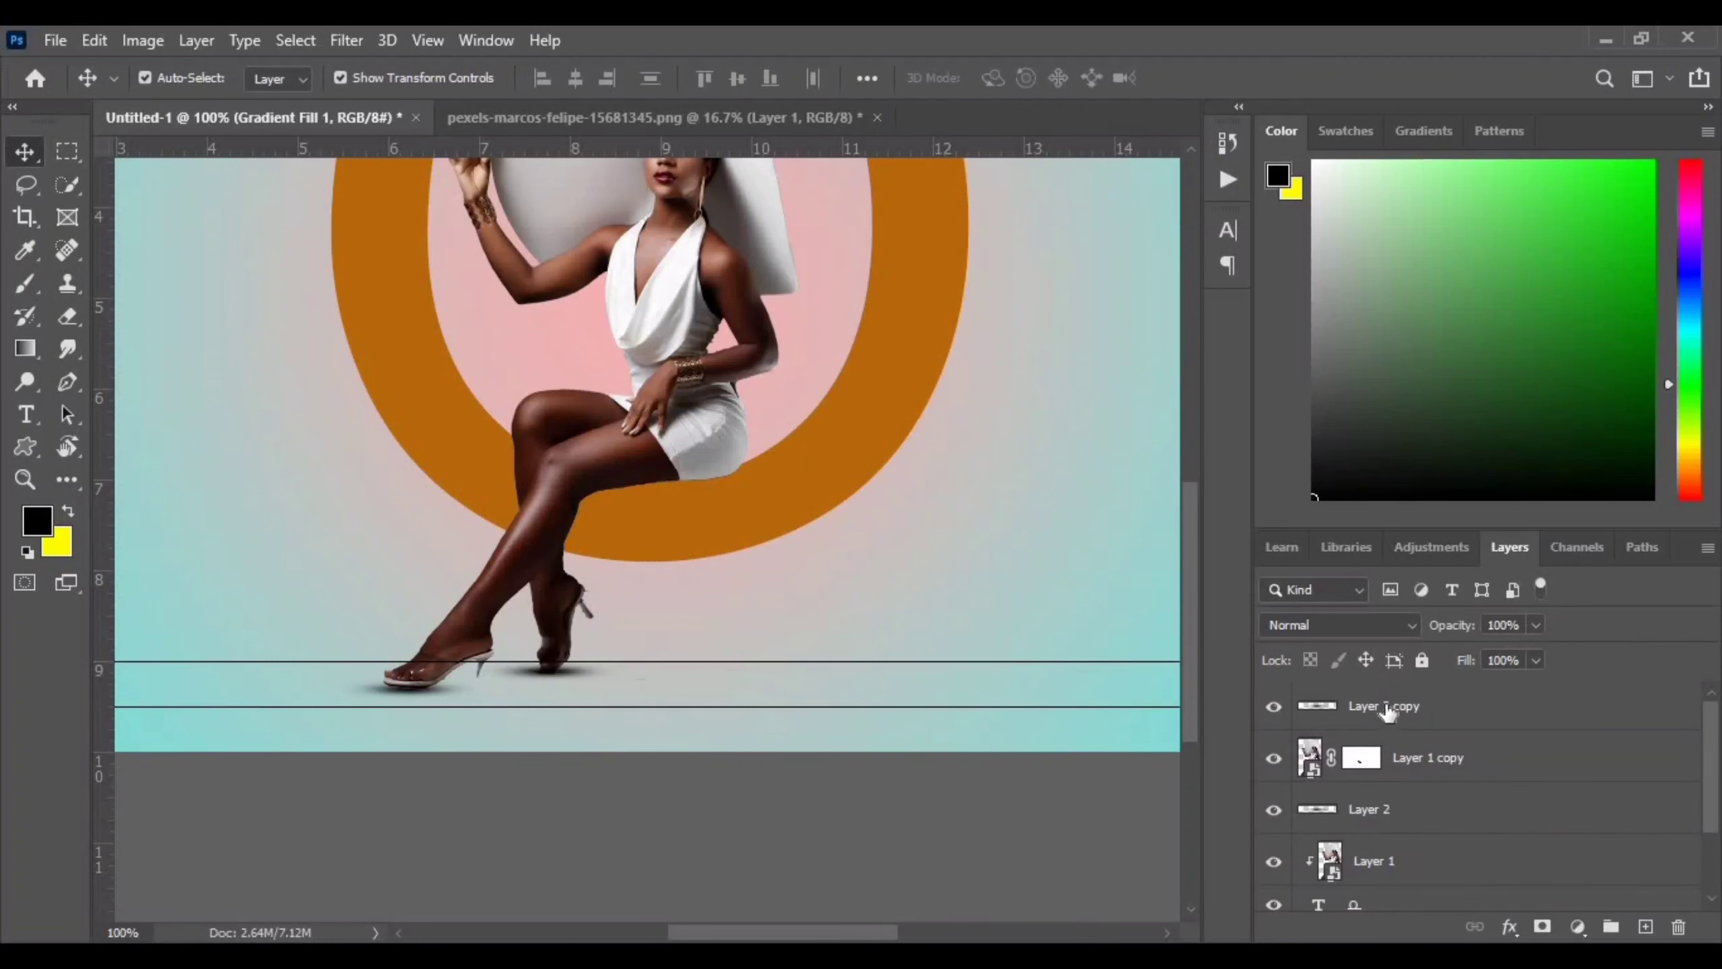
{"action": "left_click", "coordinate": [1388, 707]}
{"action": "left_click", "coordinate": [1531, 629]}
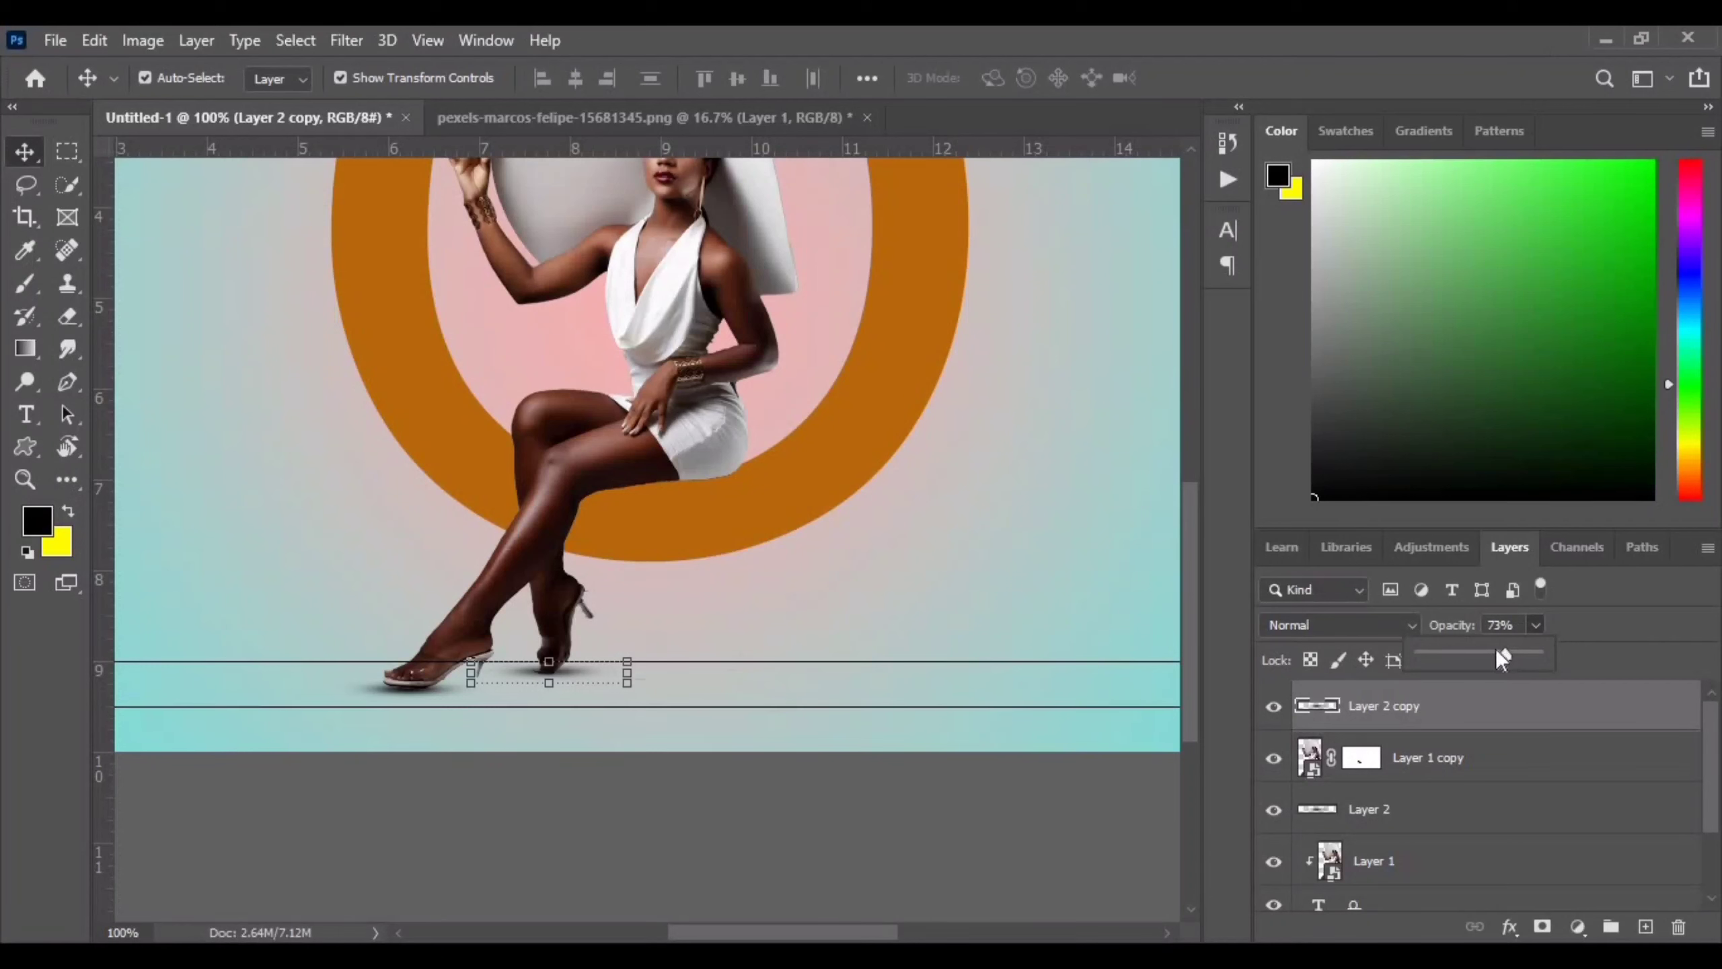
{"action": "key", "text": "ctrl+z"}
{"action": "left_click", "coordinate": [1351, 765]}
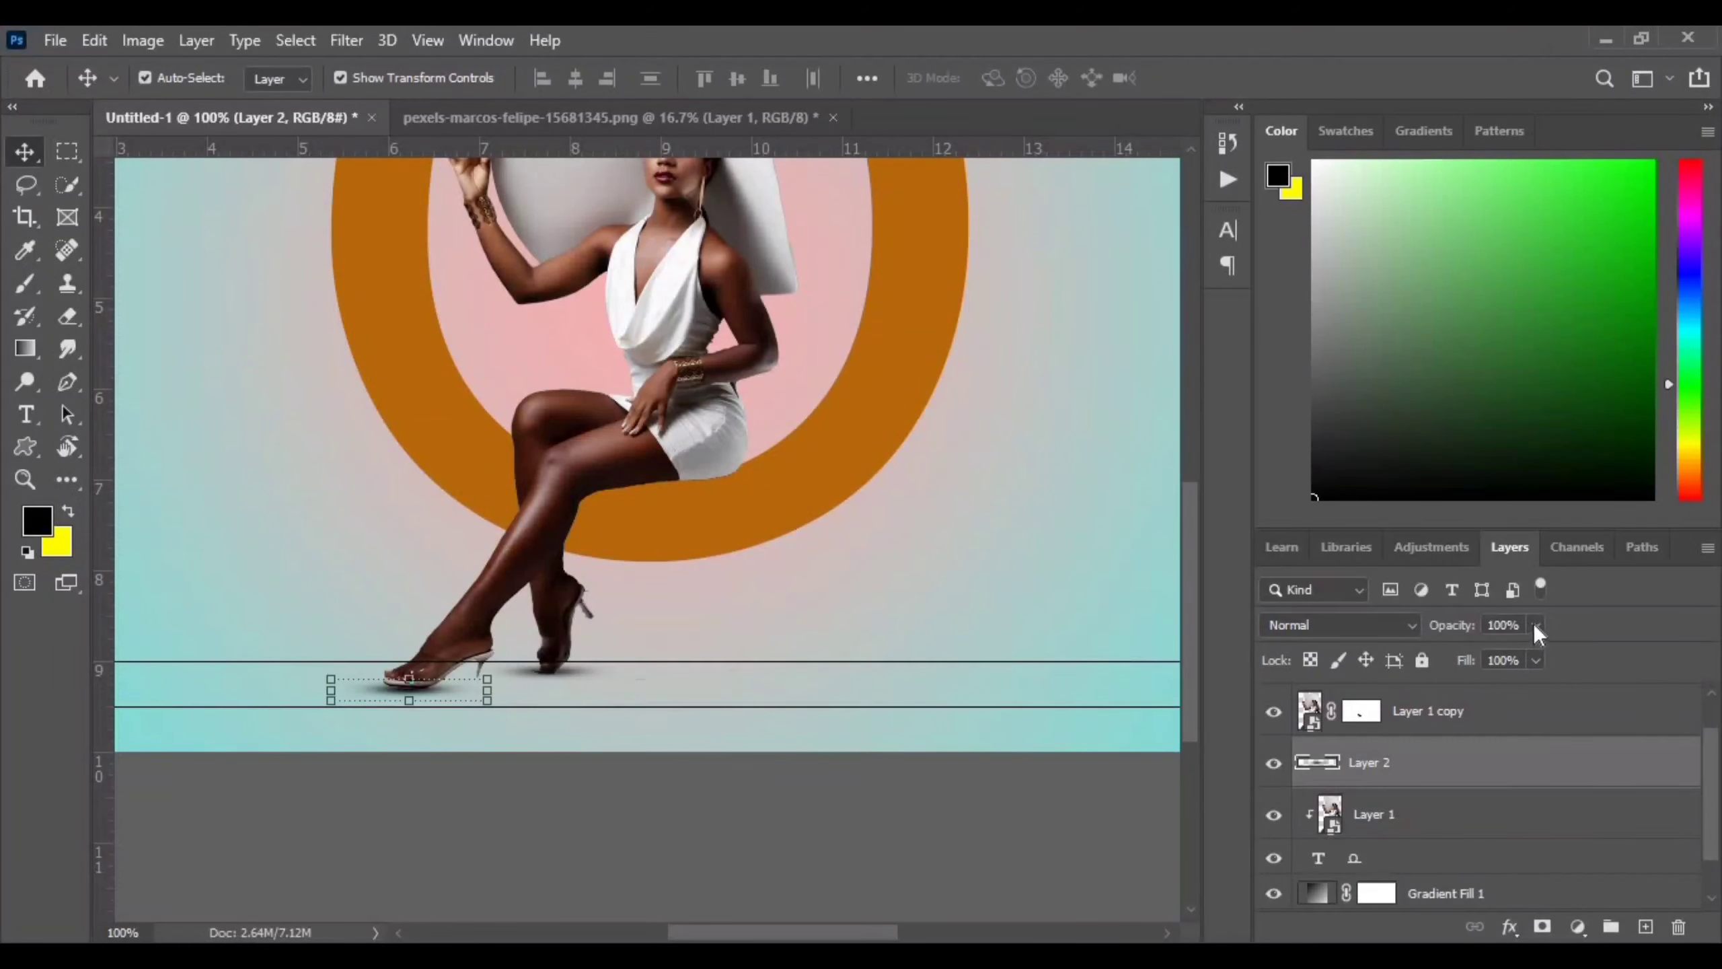
{"action": "left_click", "coordinate": [1026, 800]}
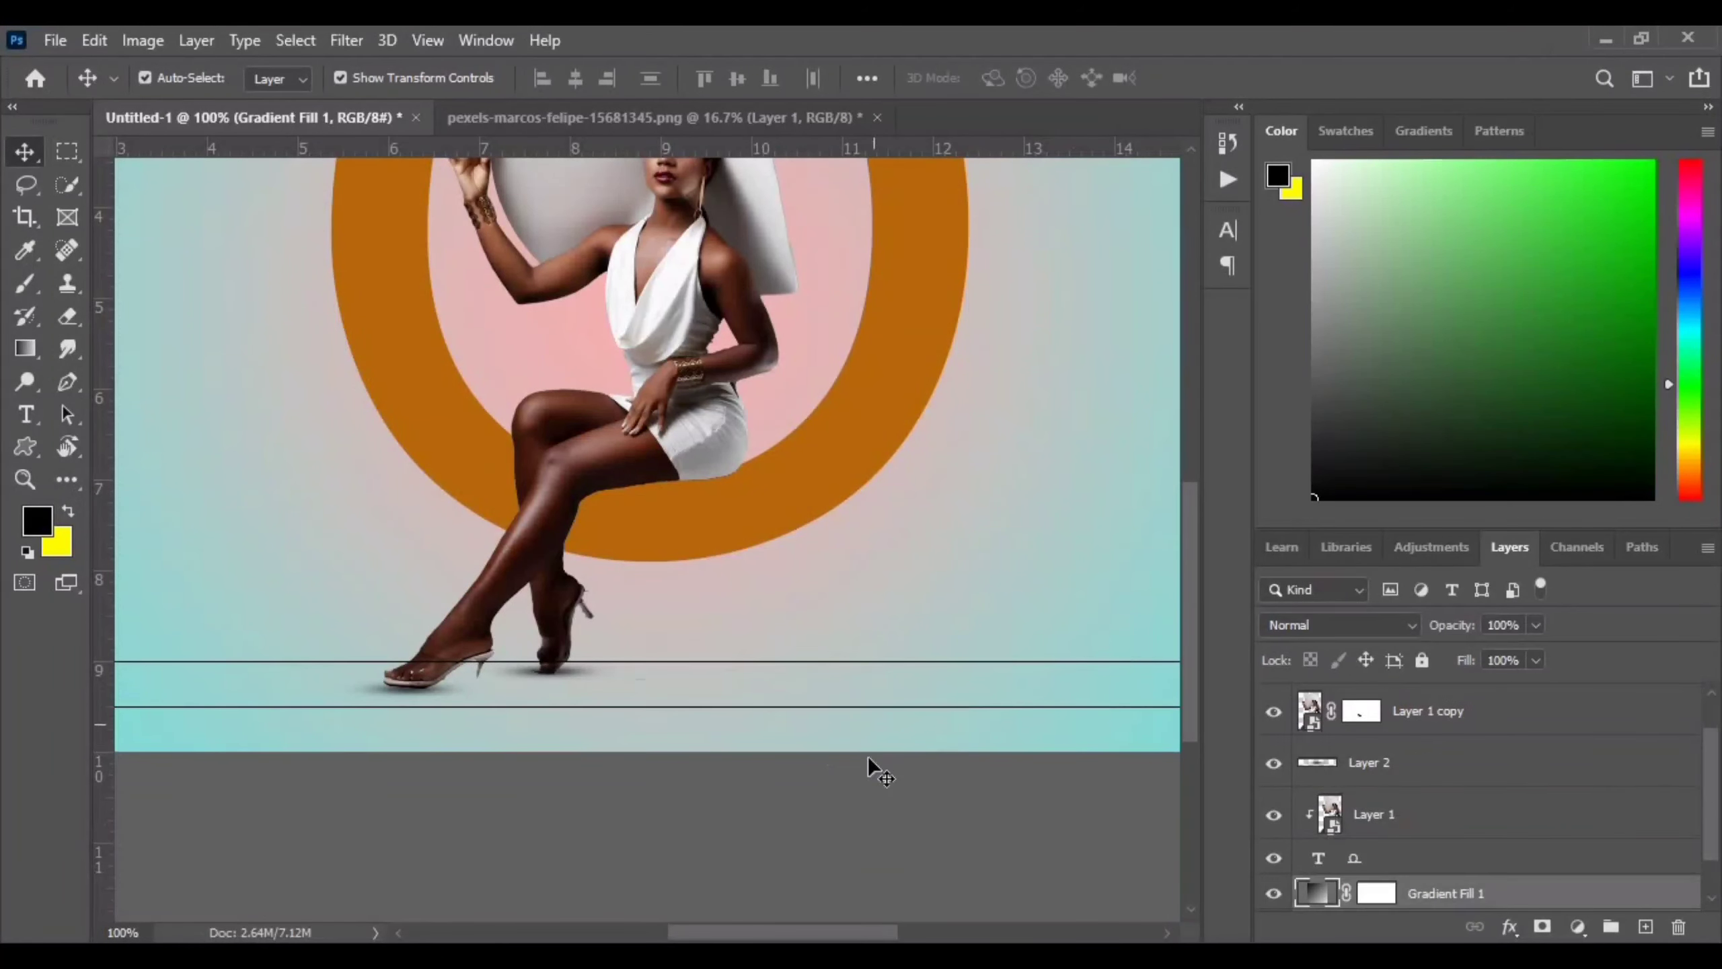
{"action": "scroll", "coordinate": [682, 624], "scroll_direction": "up", "scroll_amount": 2}
{"action": "key", "text": "ctrl+minus"}
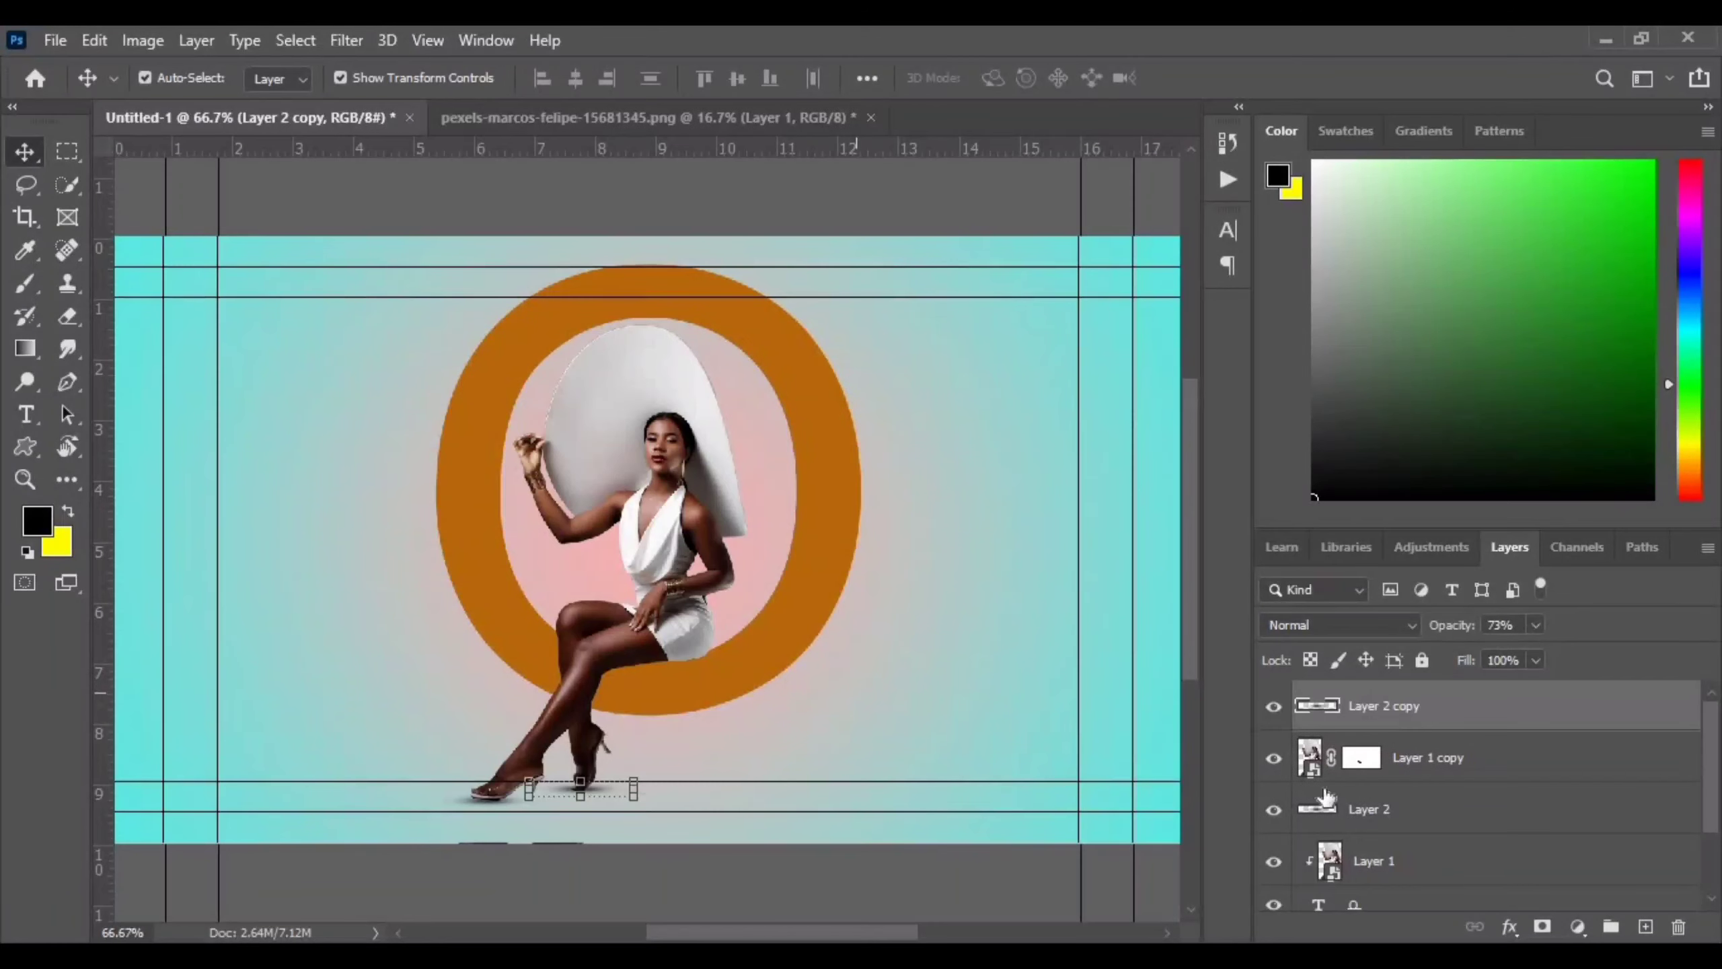
{"action": "left_click", "coordinate": [25, 292]}
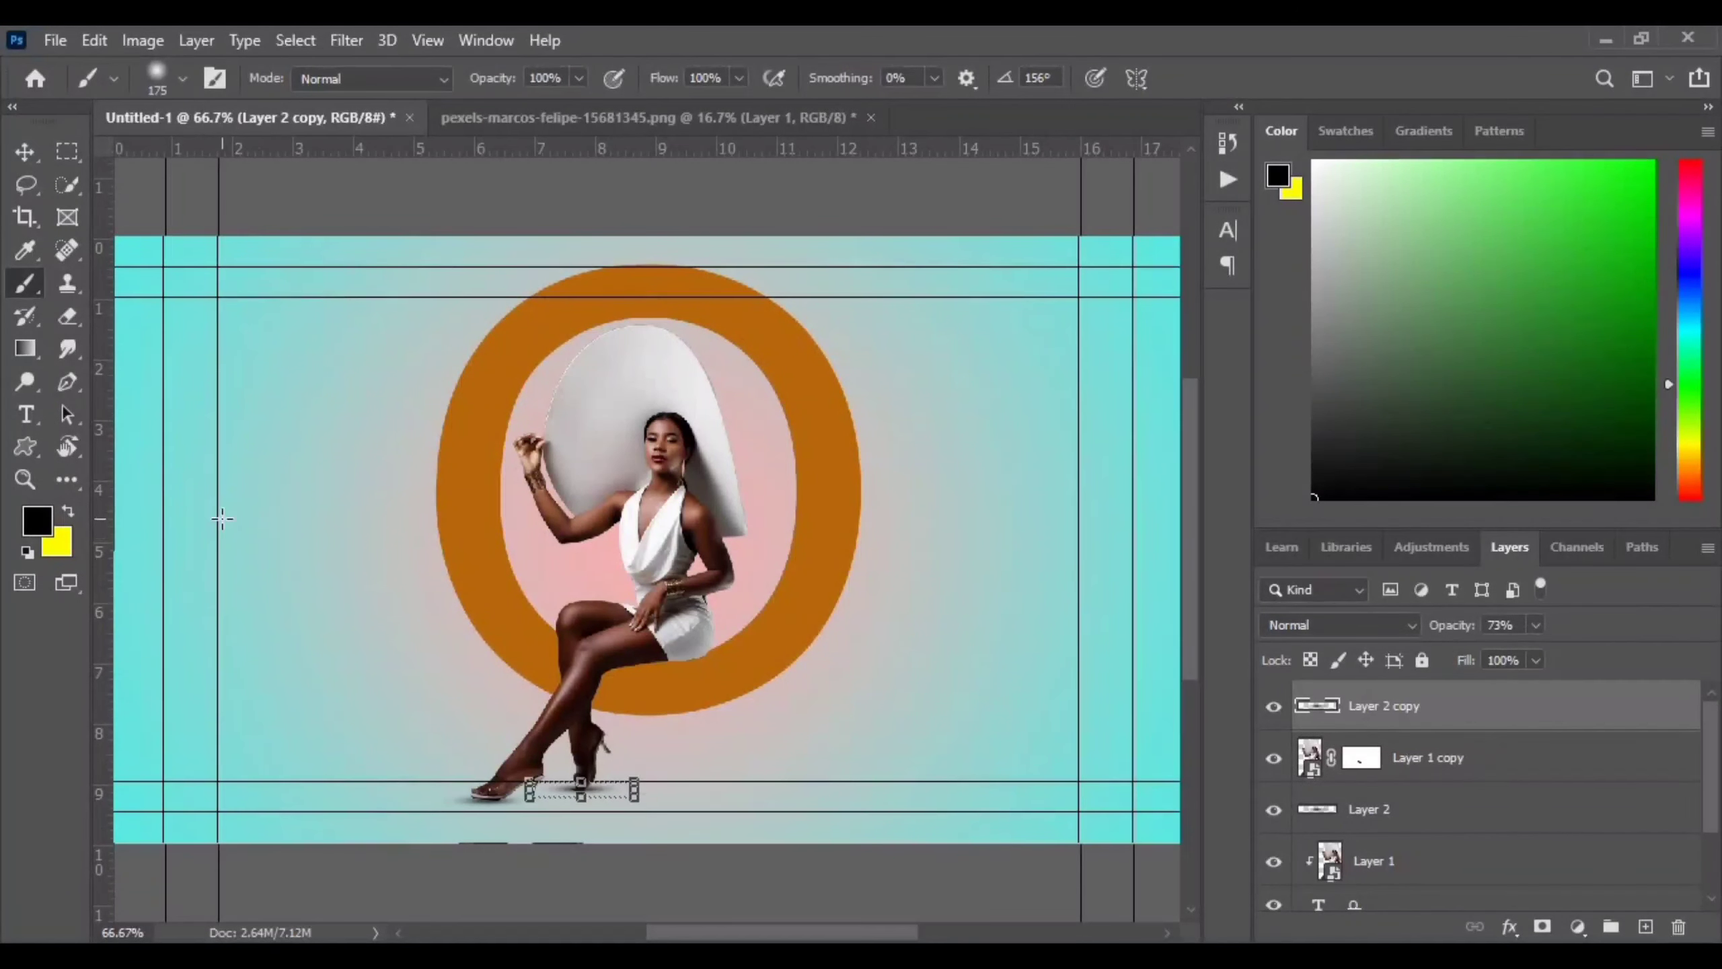
{"action": "left_click", "coordinate": [324, 581]}
{"action": "key", "text": "ctrl+z"}
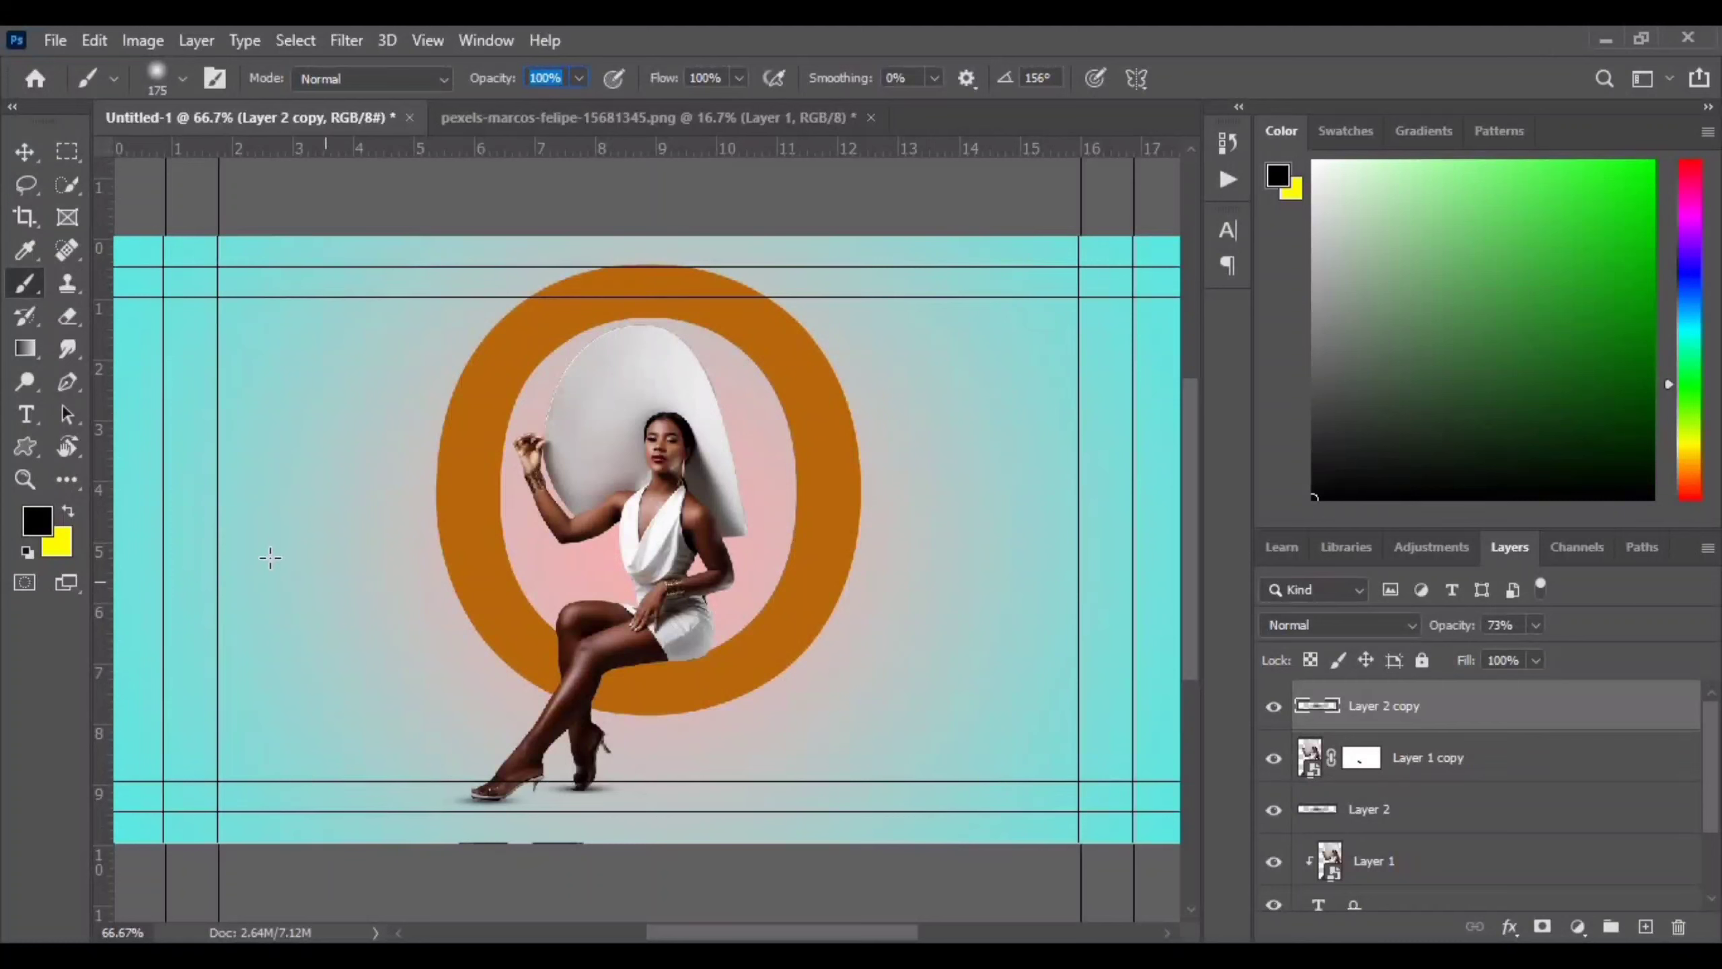
{"action": "left_click", "coordinate": [170, 80]}
{"action": "key", "text": "q"}
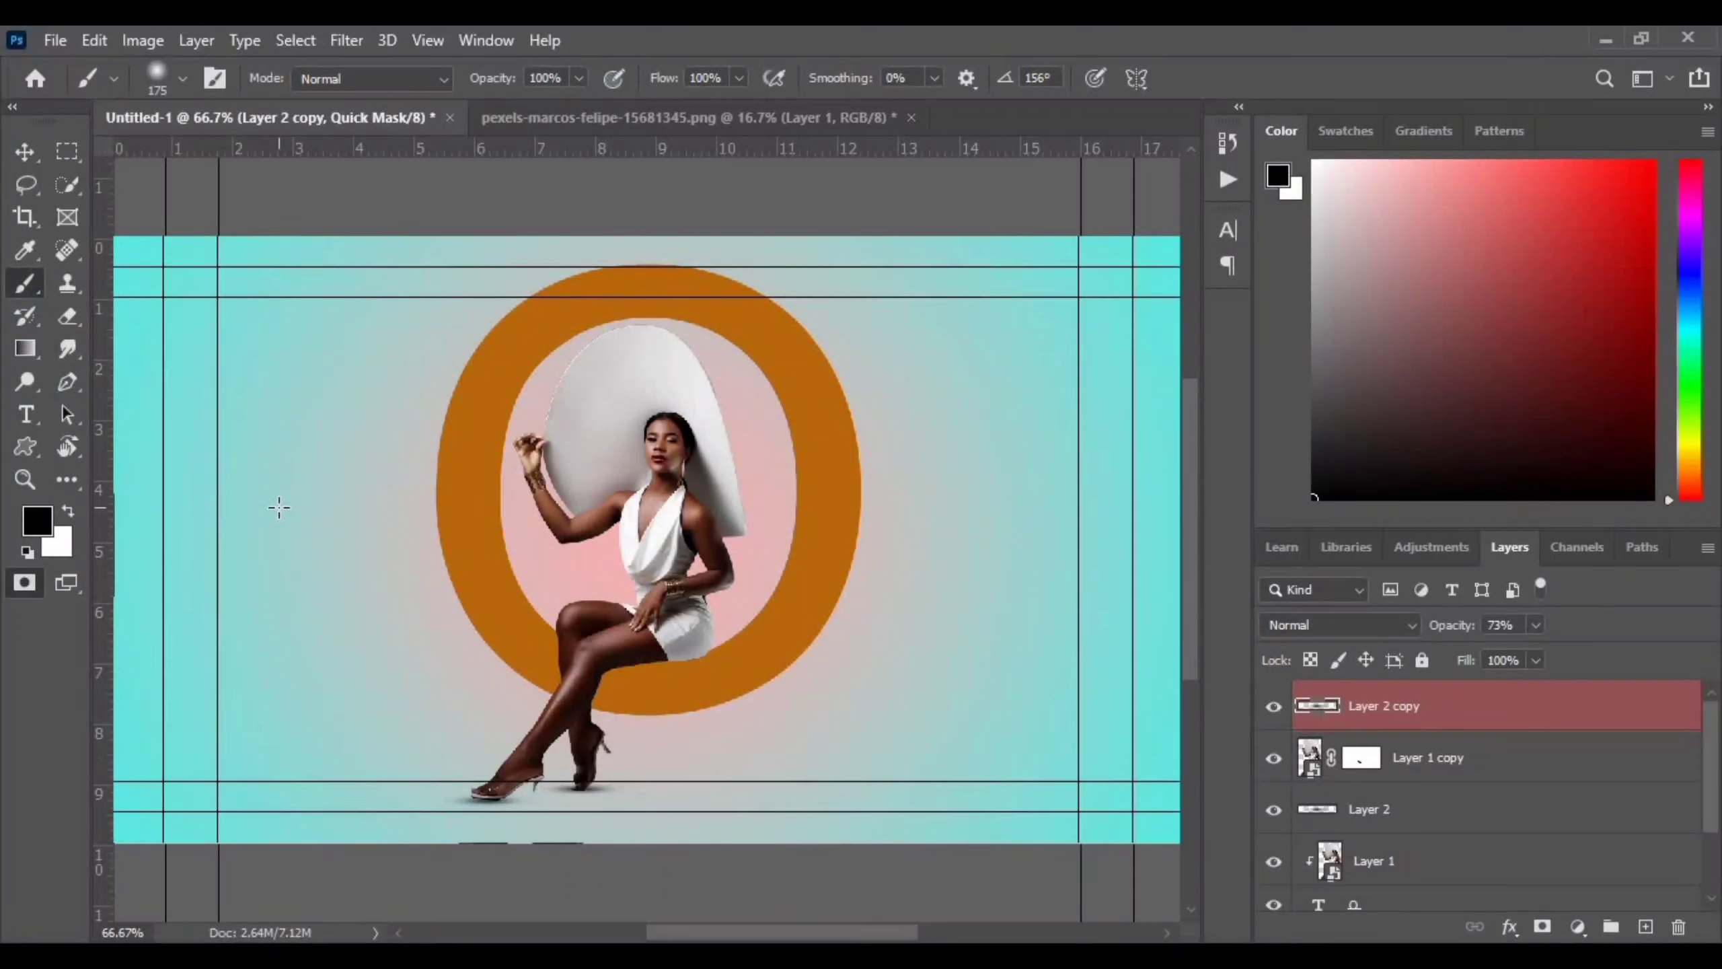
{"action": "left_click", "coordinate": [285, 500]}
{"action": "key", "text": "ctrl+z"}
{"action": "left_click", "coordinate": [36, 521]}
{"action": "left_click", "coordinate": [1612, 385]}
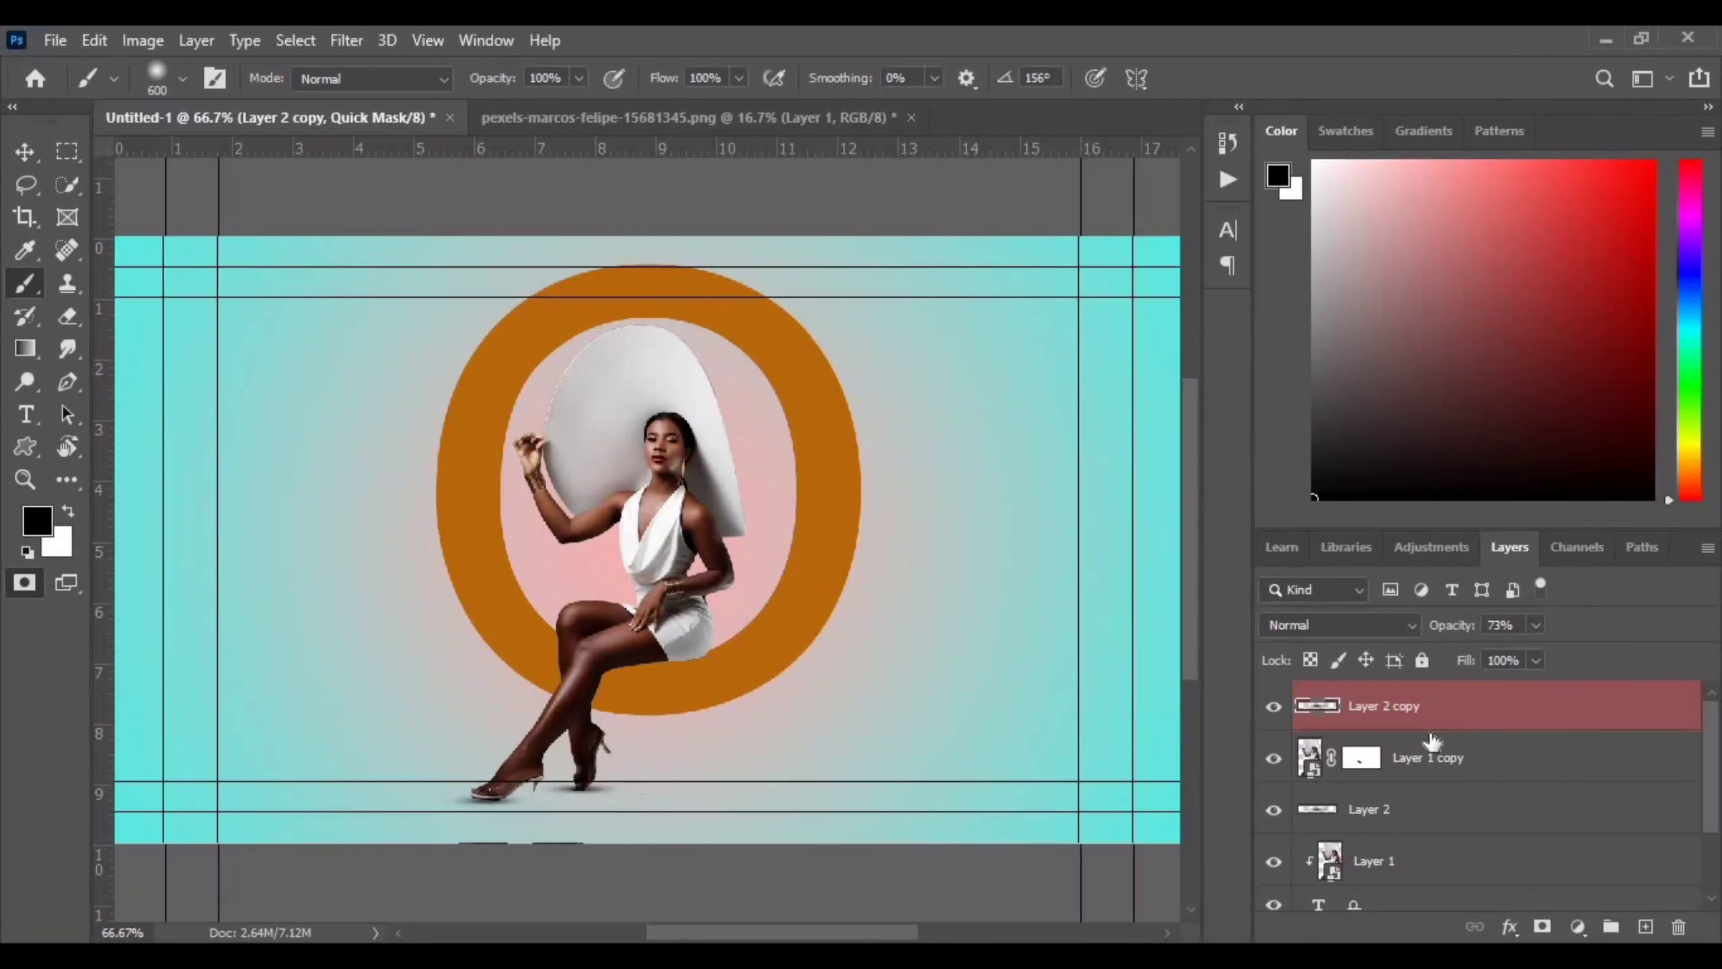
{"action": "key", "text": "q"}
Step: Paint a single soft black spot with a 600 px brush on a new layer, beside the letter O
{"action": "left_click", "coordinate": [1646, 927]}
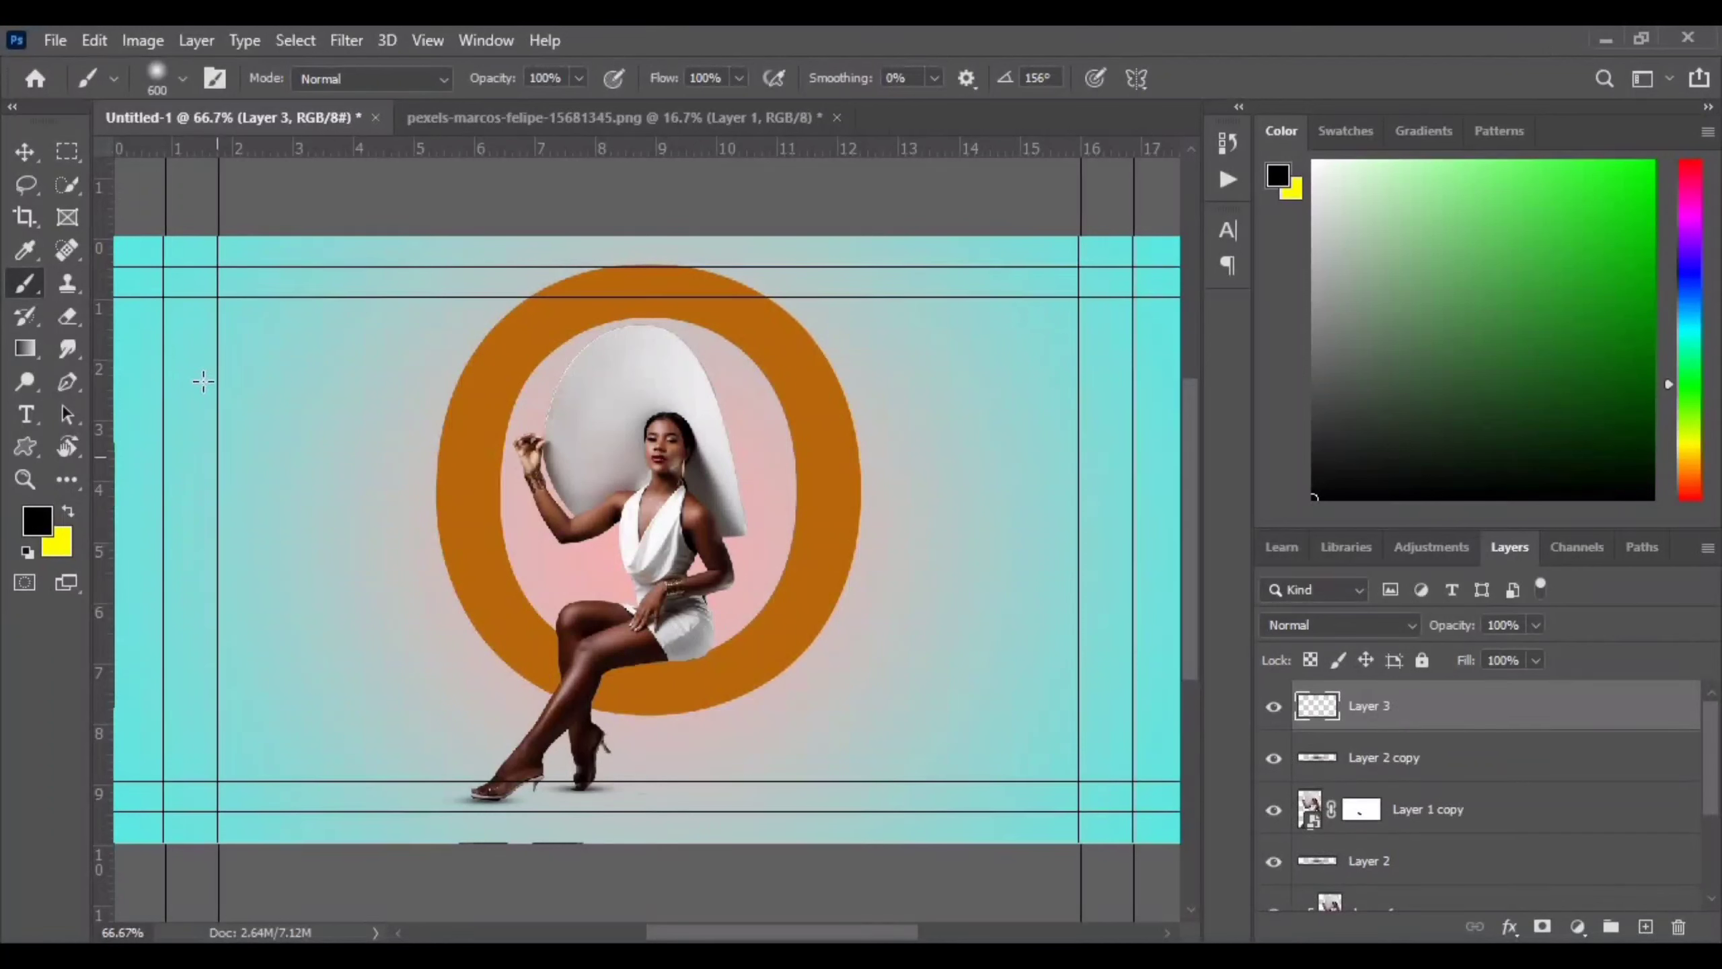
{"action": "left_click", "coordinate": [278, 500]}
{"action": "key", "text": "ctrl+z"}
{"action": "left_click", "coordinate": [289, 485]}
Step: Flatten the black spot into a wide, thin shadow of 174.39% width and 13.39% height, placed along the base of the letter O
{"action": "key", "text": "v"}
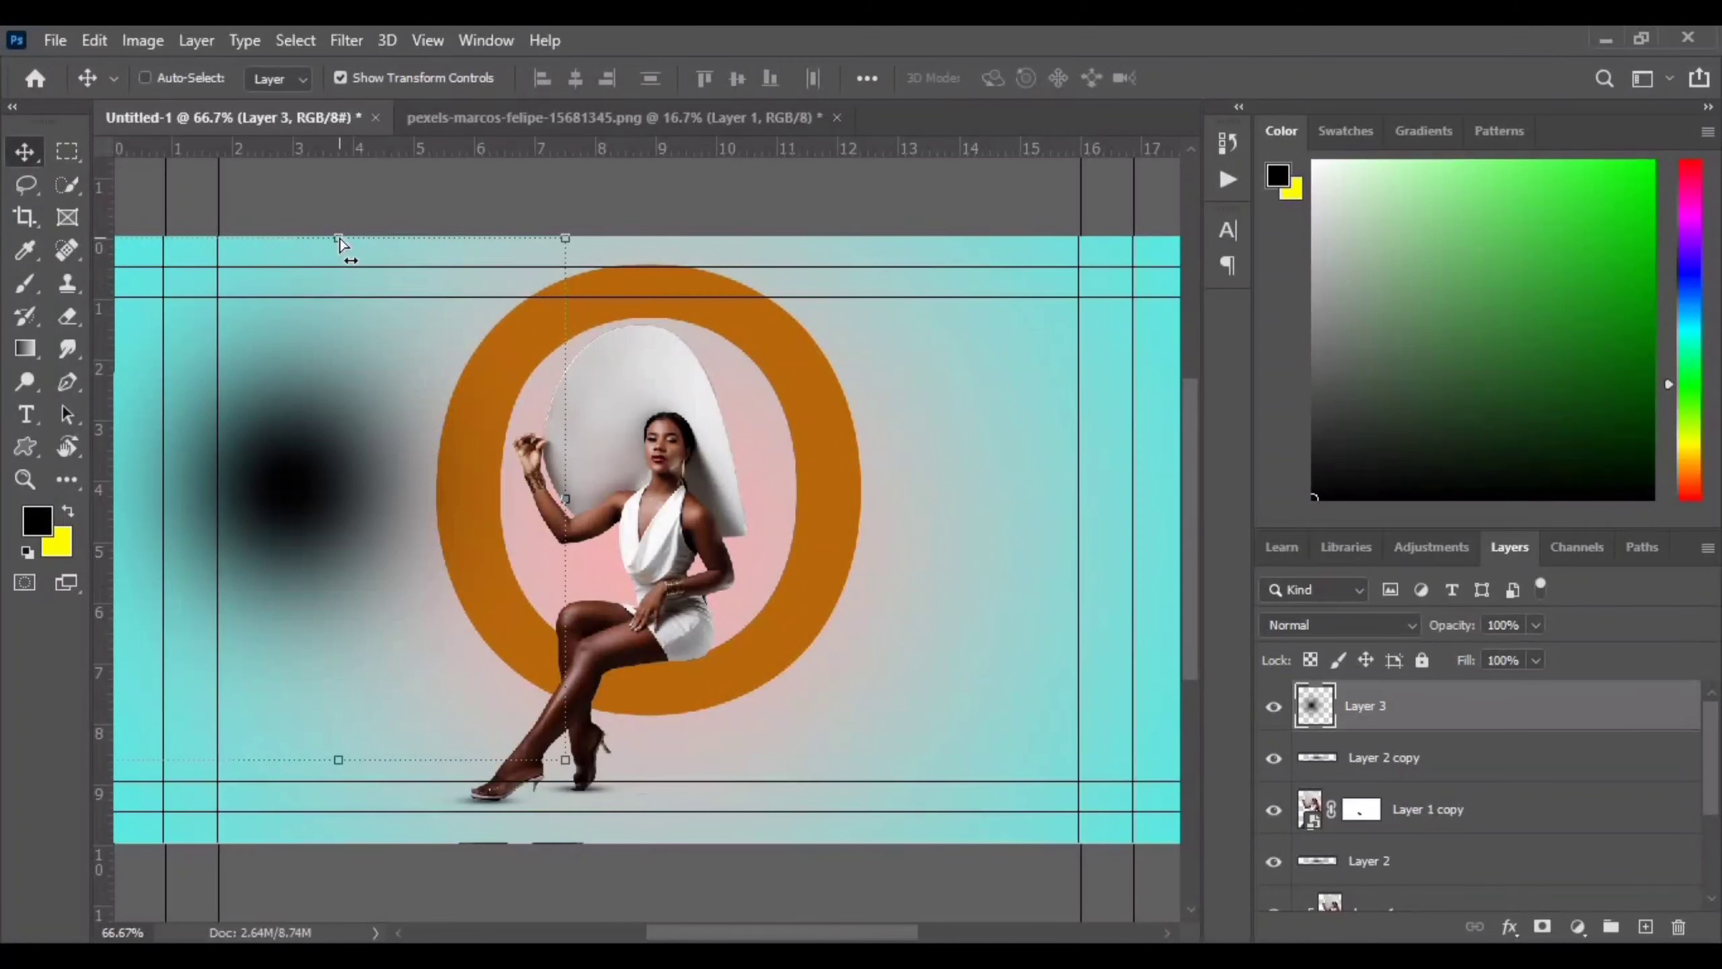
{"action": "left_click_drag", "start_coordinate": [342, 244], "coordinate": [650, 730]}
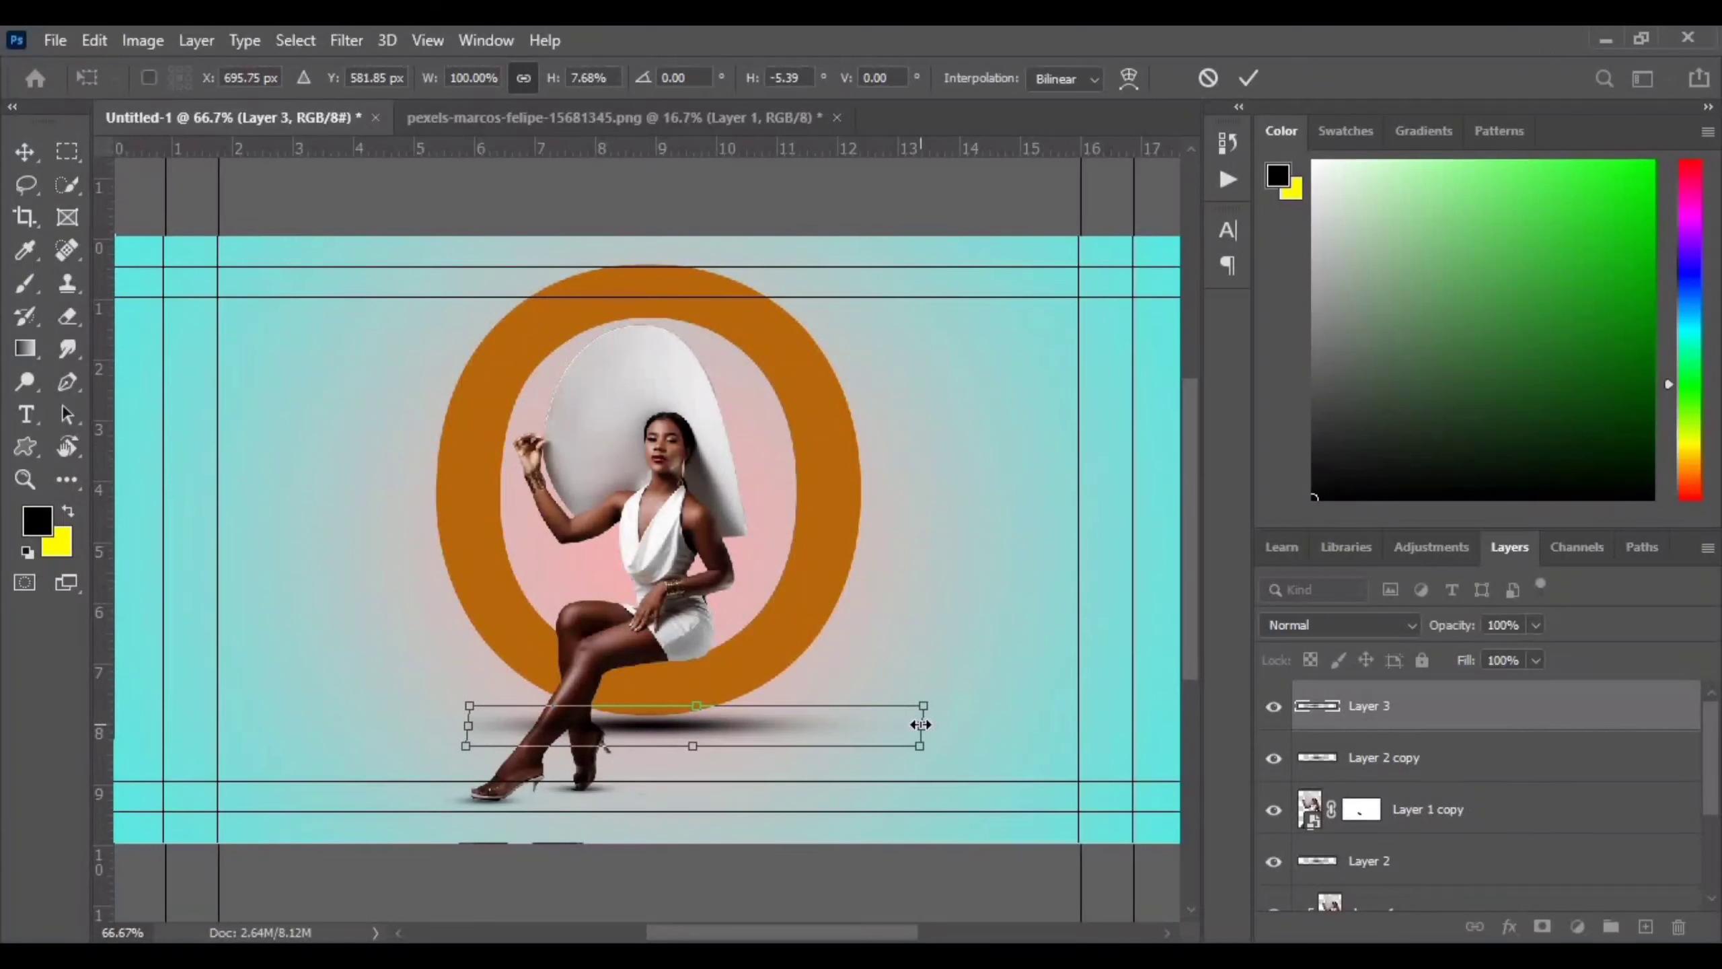
{"action": "left_click_drag", "start_coordinate": [920, 725], "coordinate": [1092, 726]}
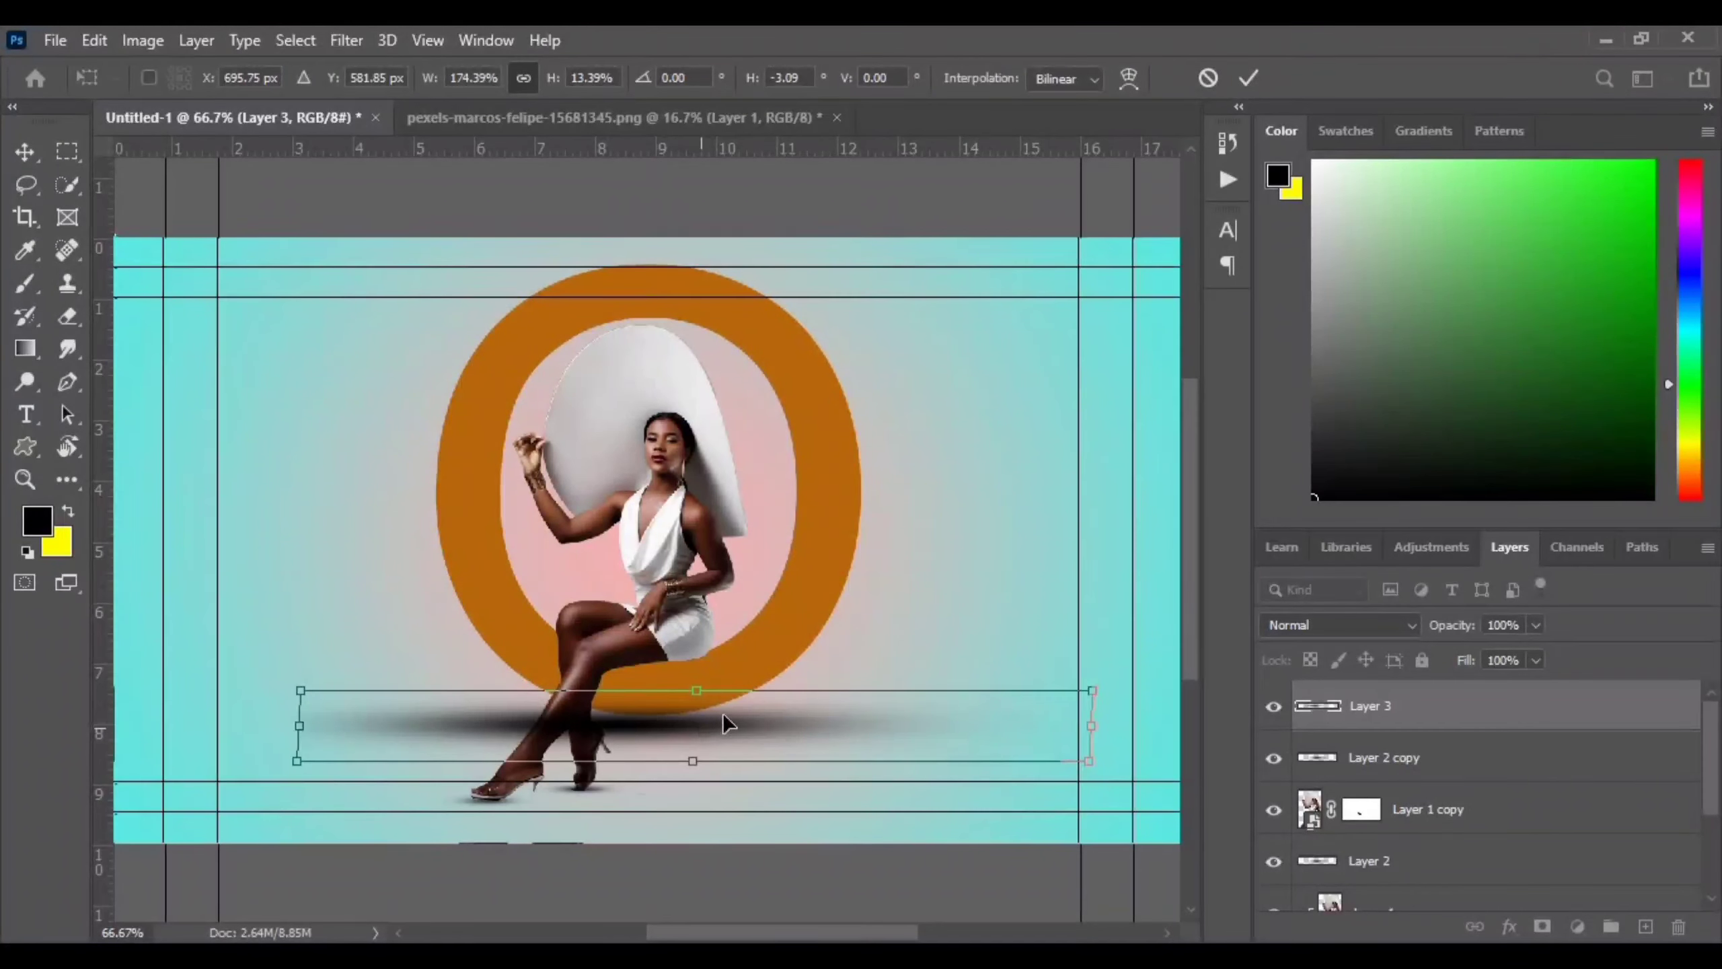
{"action": "left_click_drag", "start_coordinate": [723, 713], "coordinate": [752, 713]}
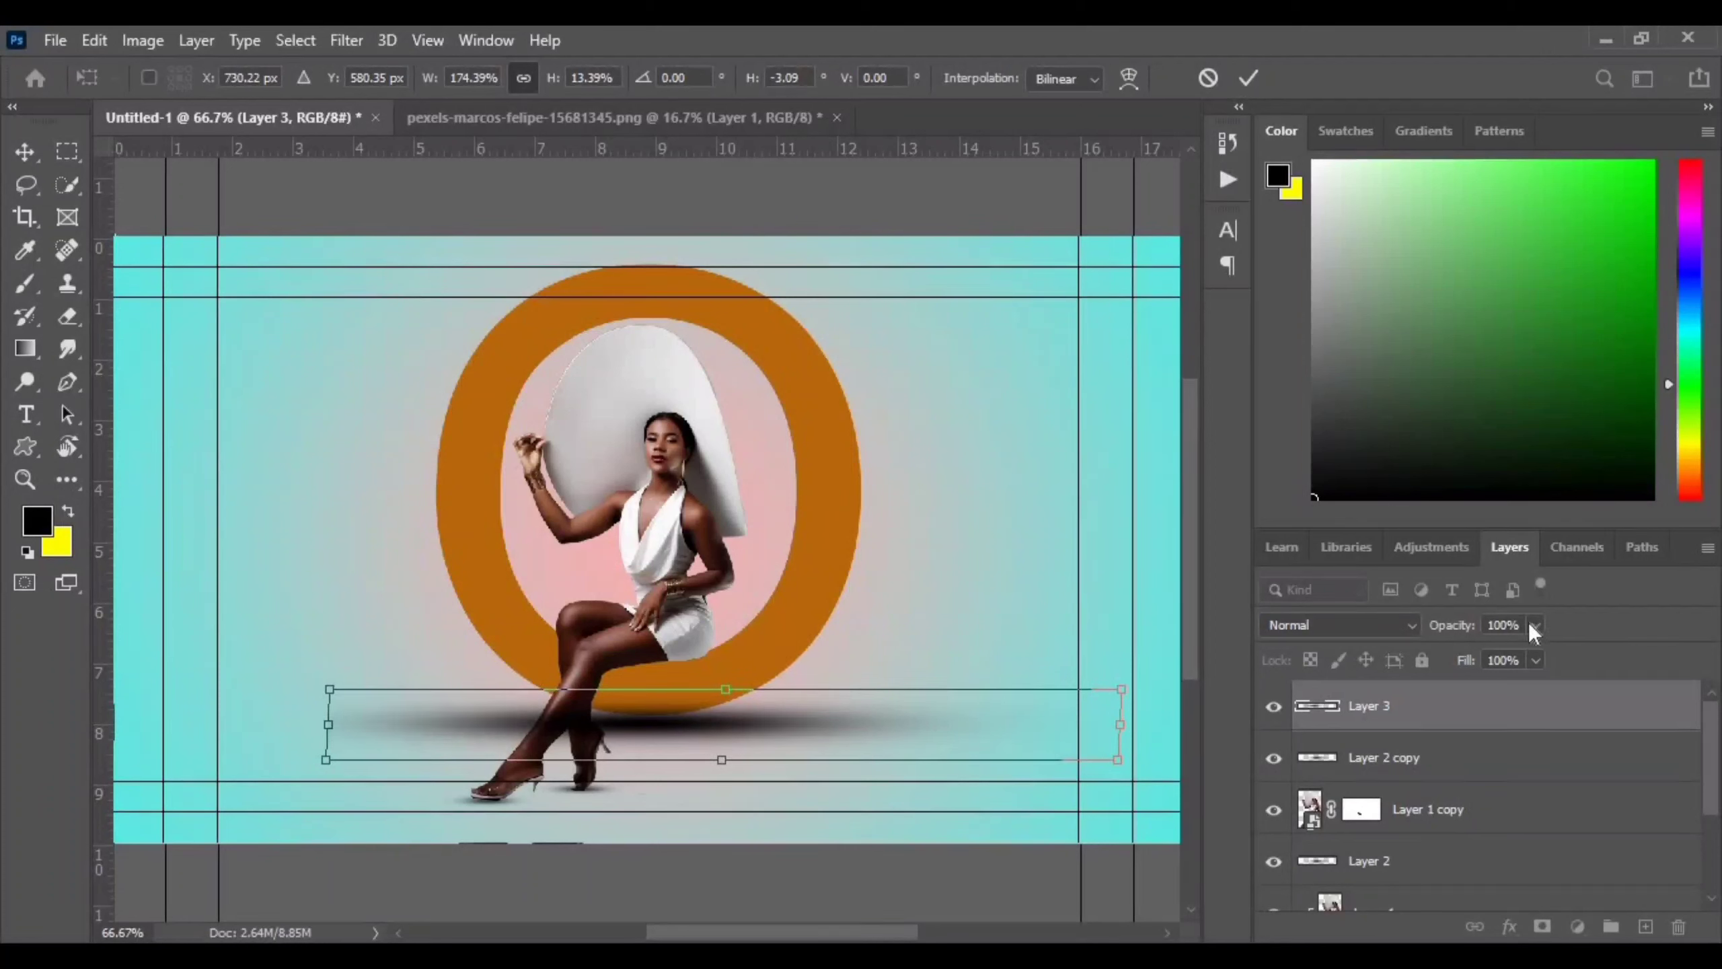
{"action": "left_click", "coordinate": [1254, 79]}
Step: Move the new shadow layer between the letter's text layer and the gradient fill, and reduce its opacity to 65%
{"action": "left_click_drag", "start_coordinate": [1411, 714], "coordinate": [1432, 838]}
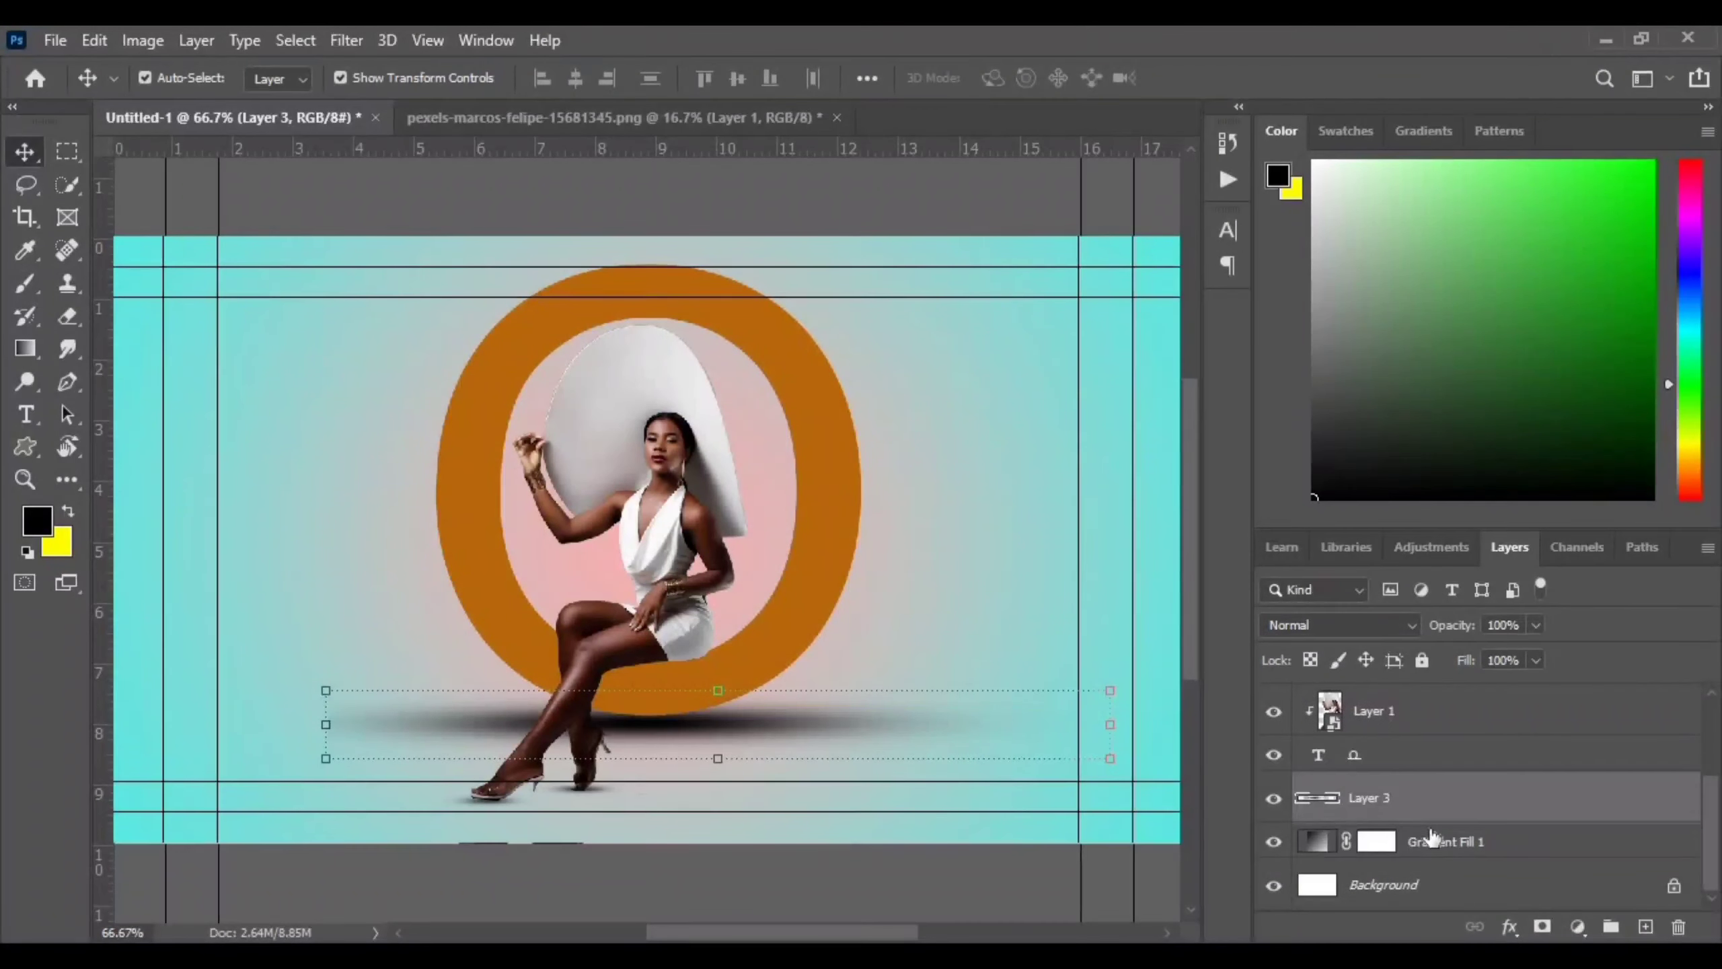
{"action": "left_click", "coordinate": [1534, 624]}
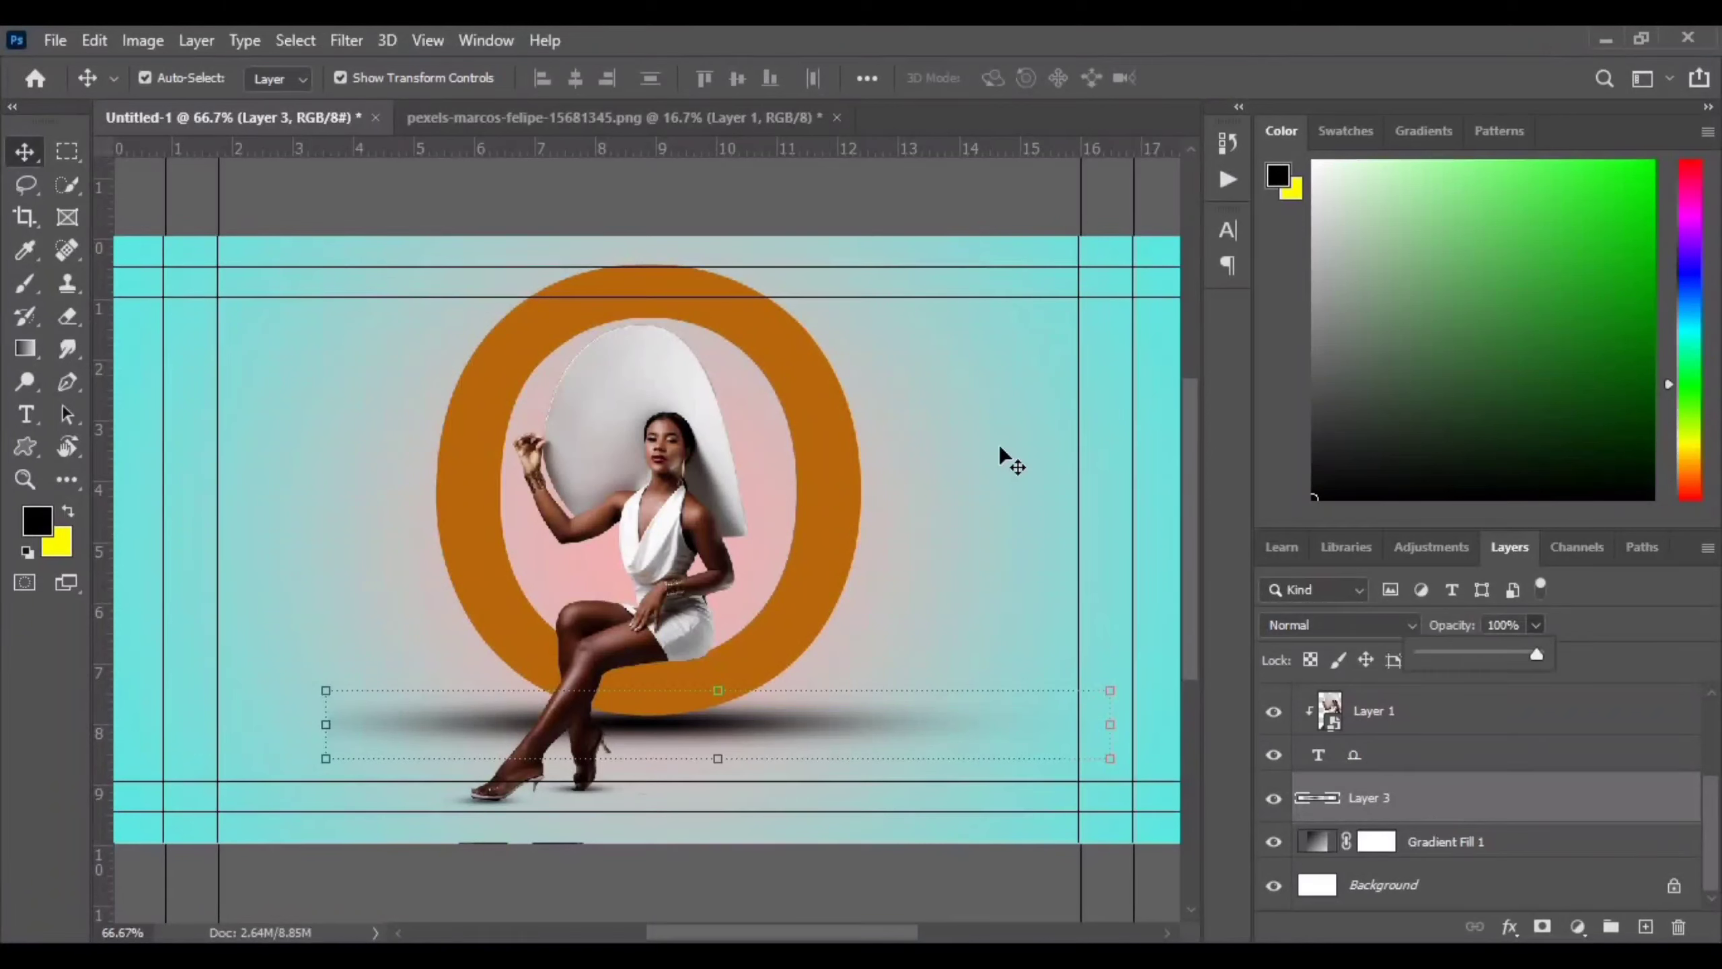
{"action": "left_click_drag", "start_coordinate": [1470, 653], "coordinate": [1509, 661]}
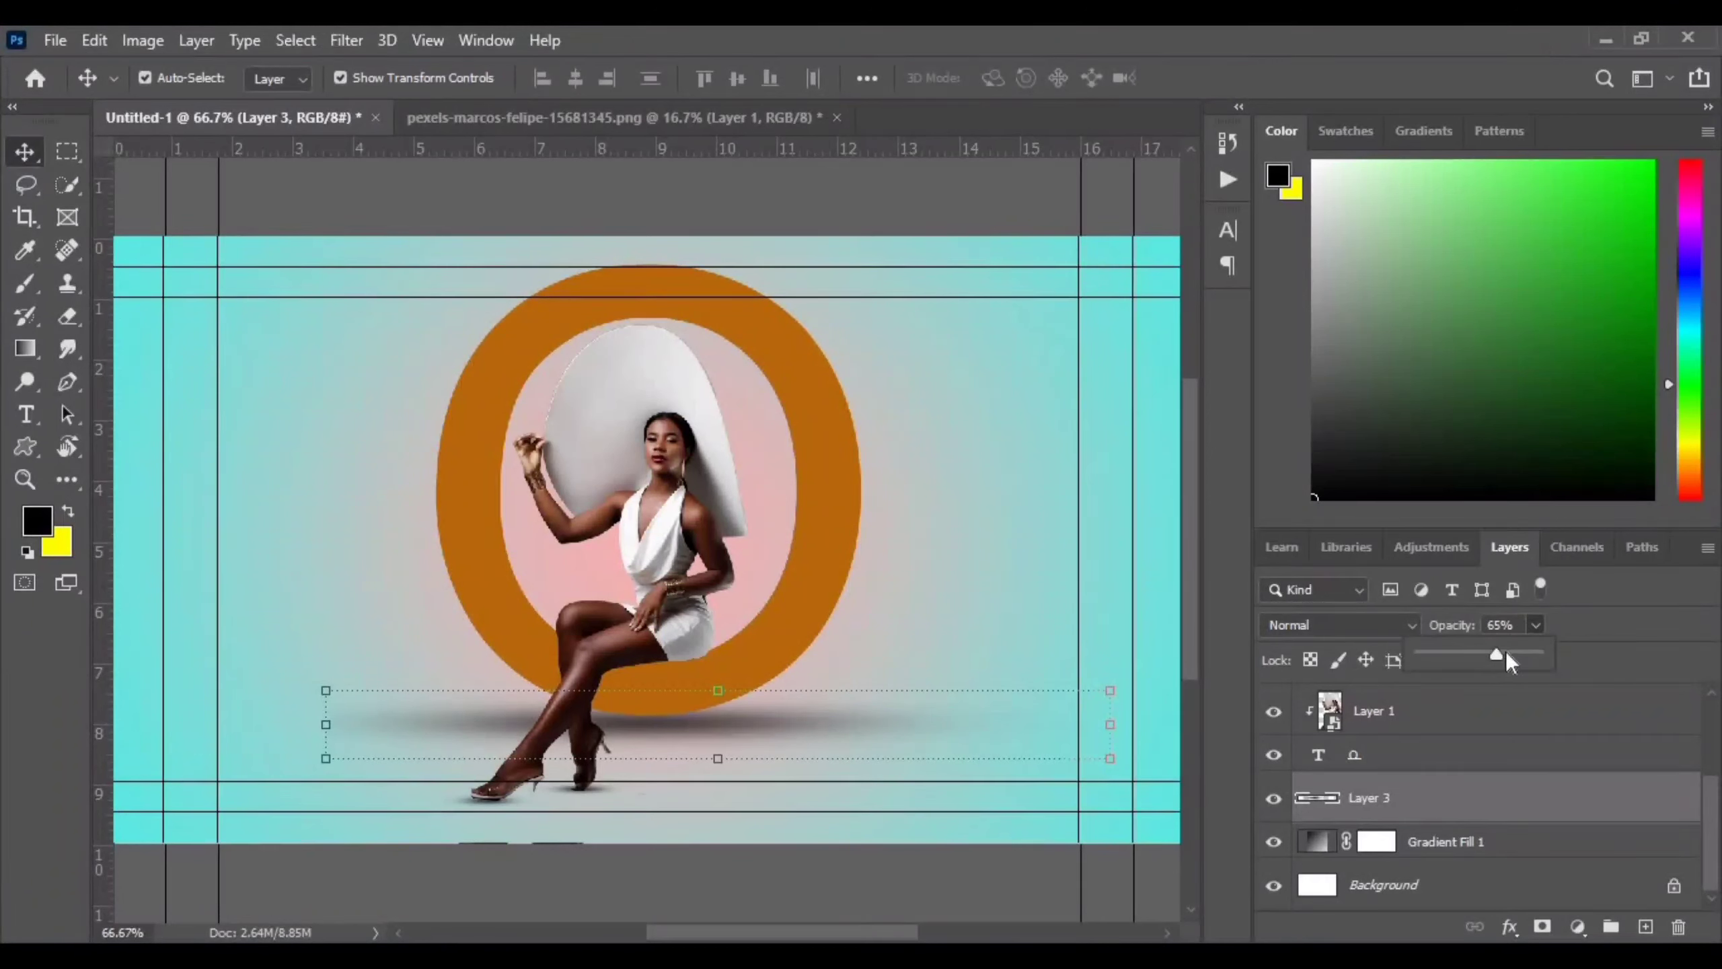
{"action": "left_click", "coordinate": [783, 696]}
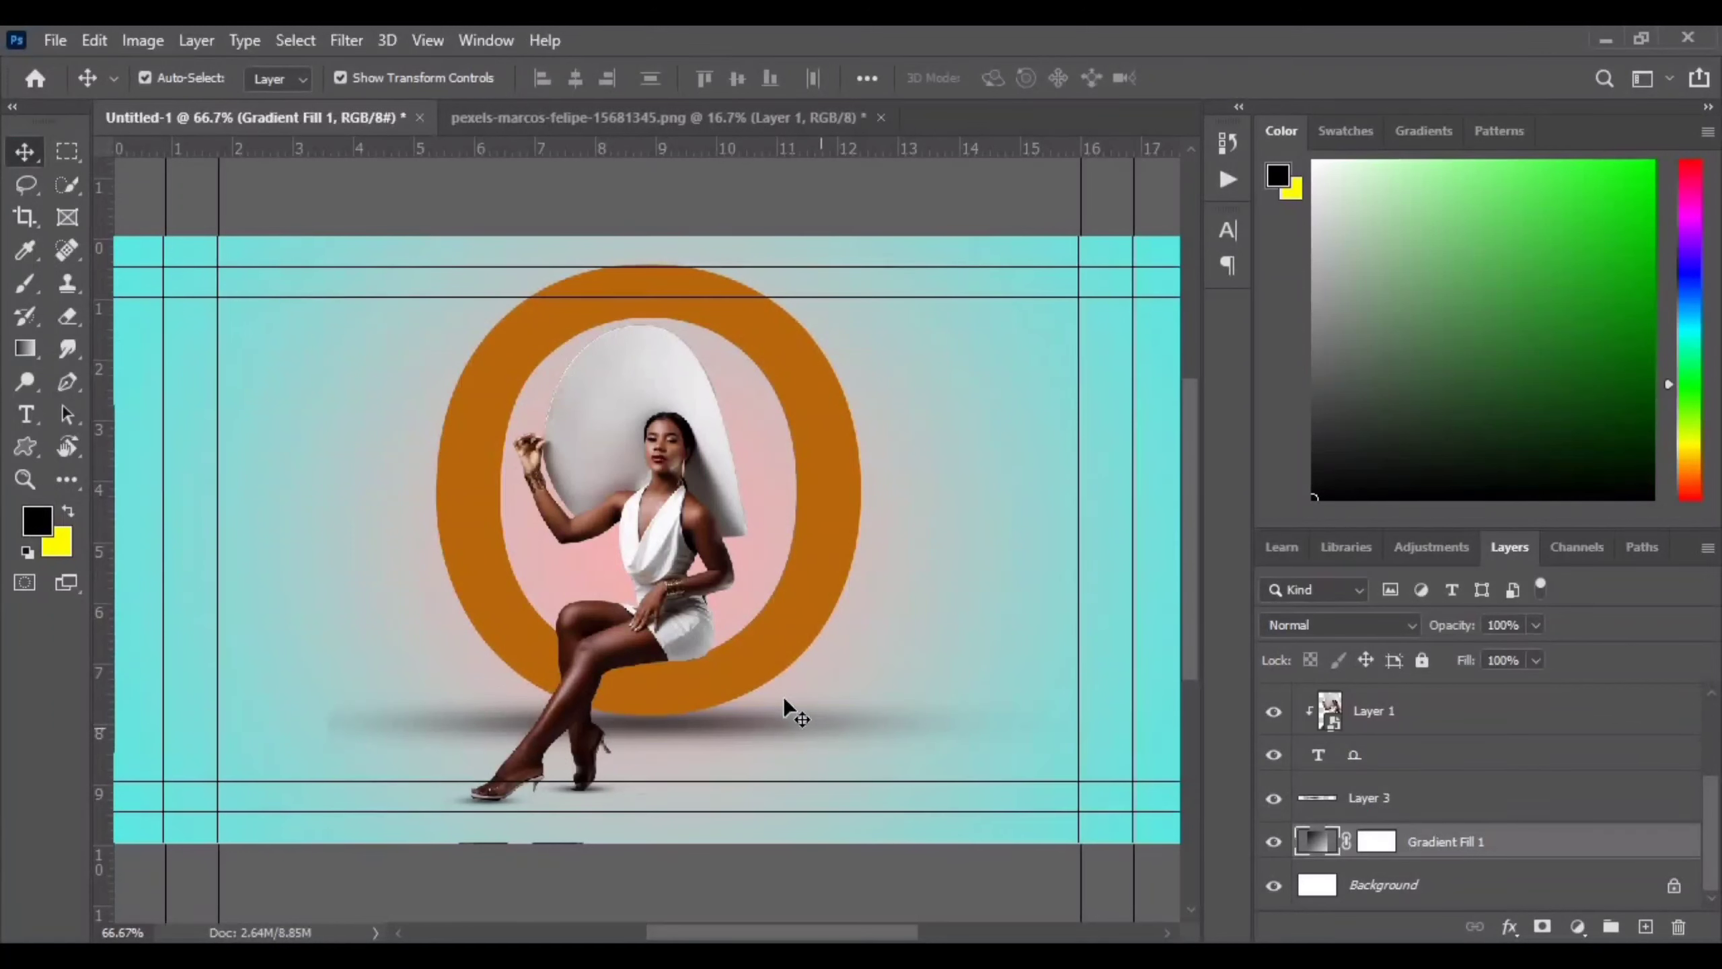
Step: Scale the letter's shadow down to 69.44% and shift it slightly left and down beneath the O
{"action": "left_click", "coordinate": [693, 726]}
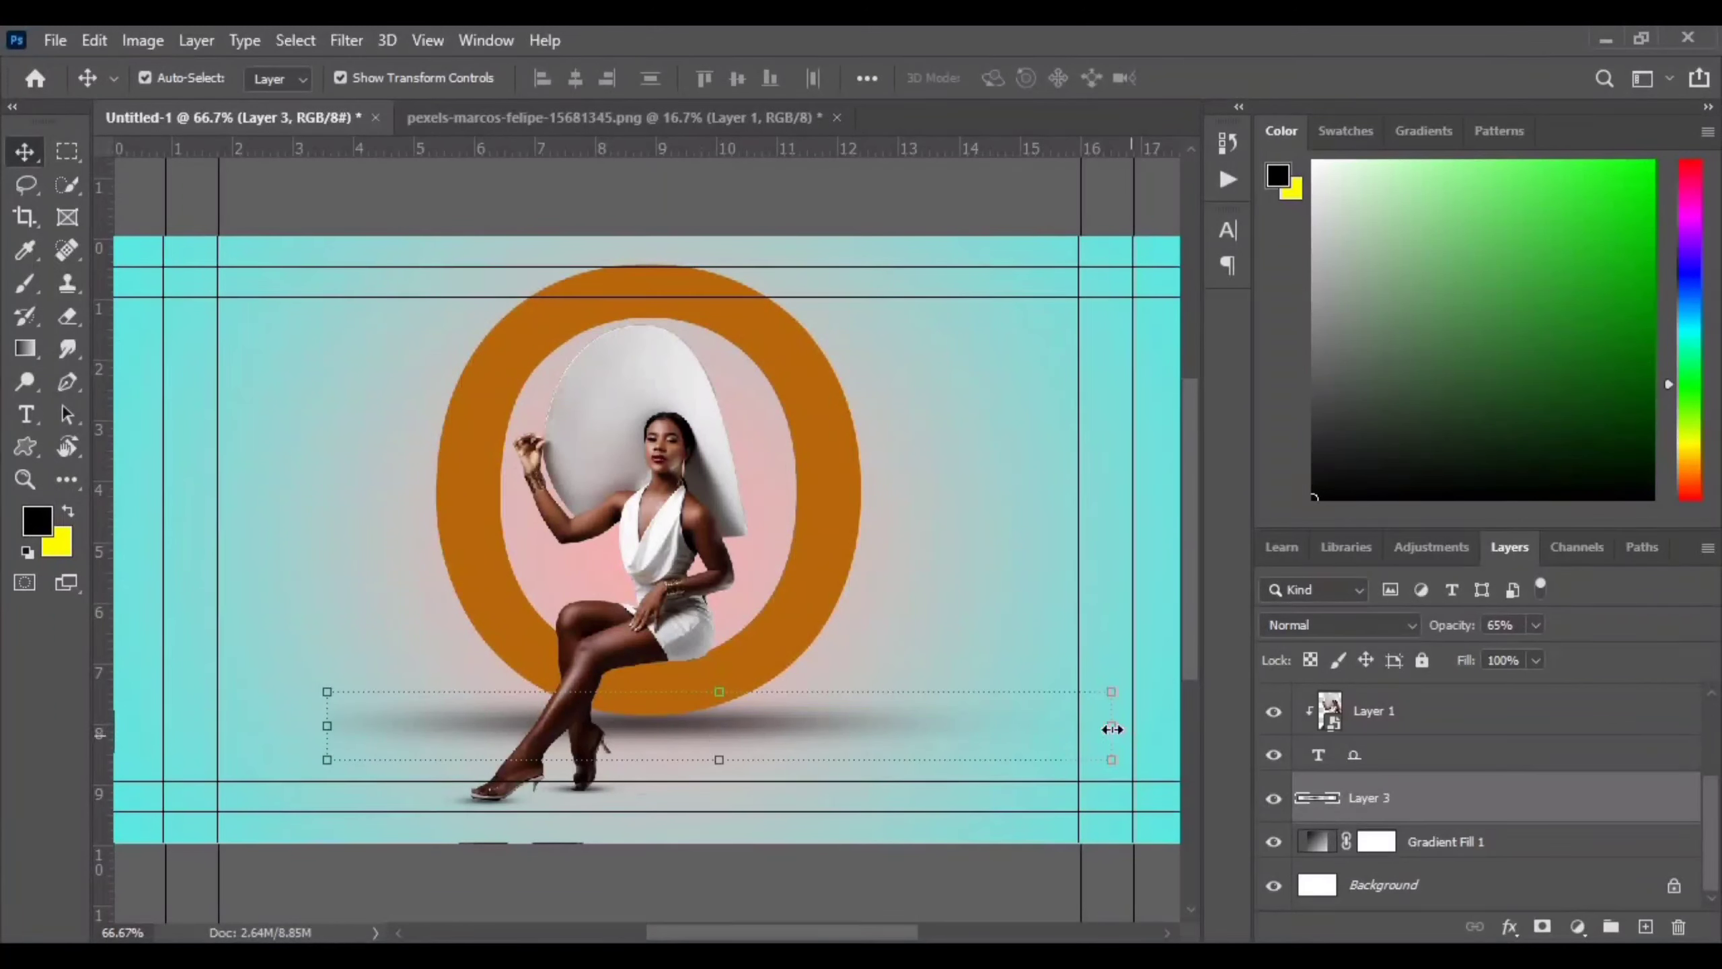
{"action": "left_click_drag", "start_coordinate": [1111, 726], "coordinate": [992, 726]}
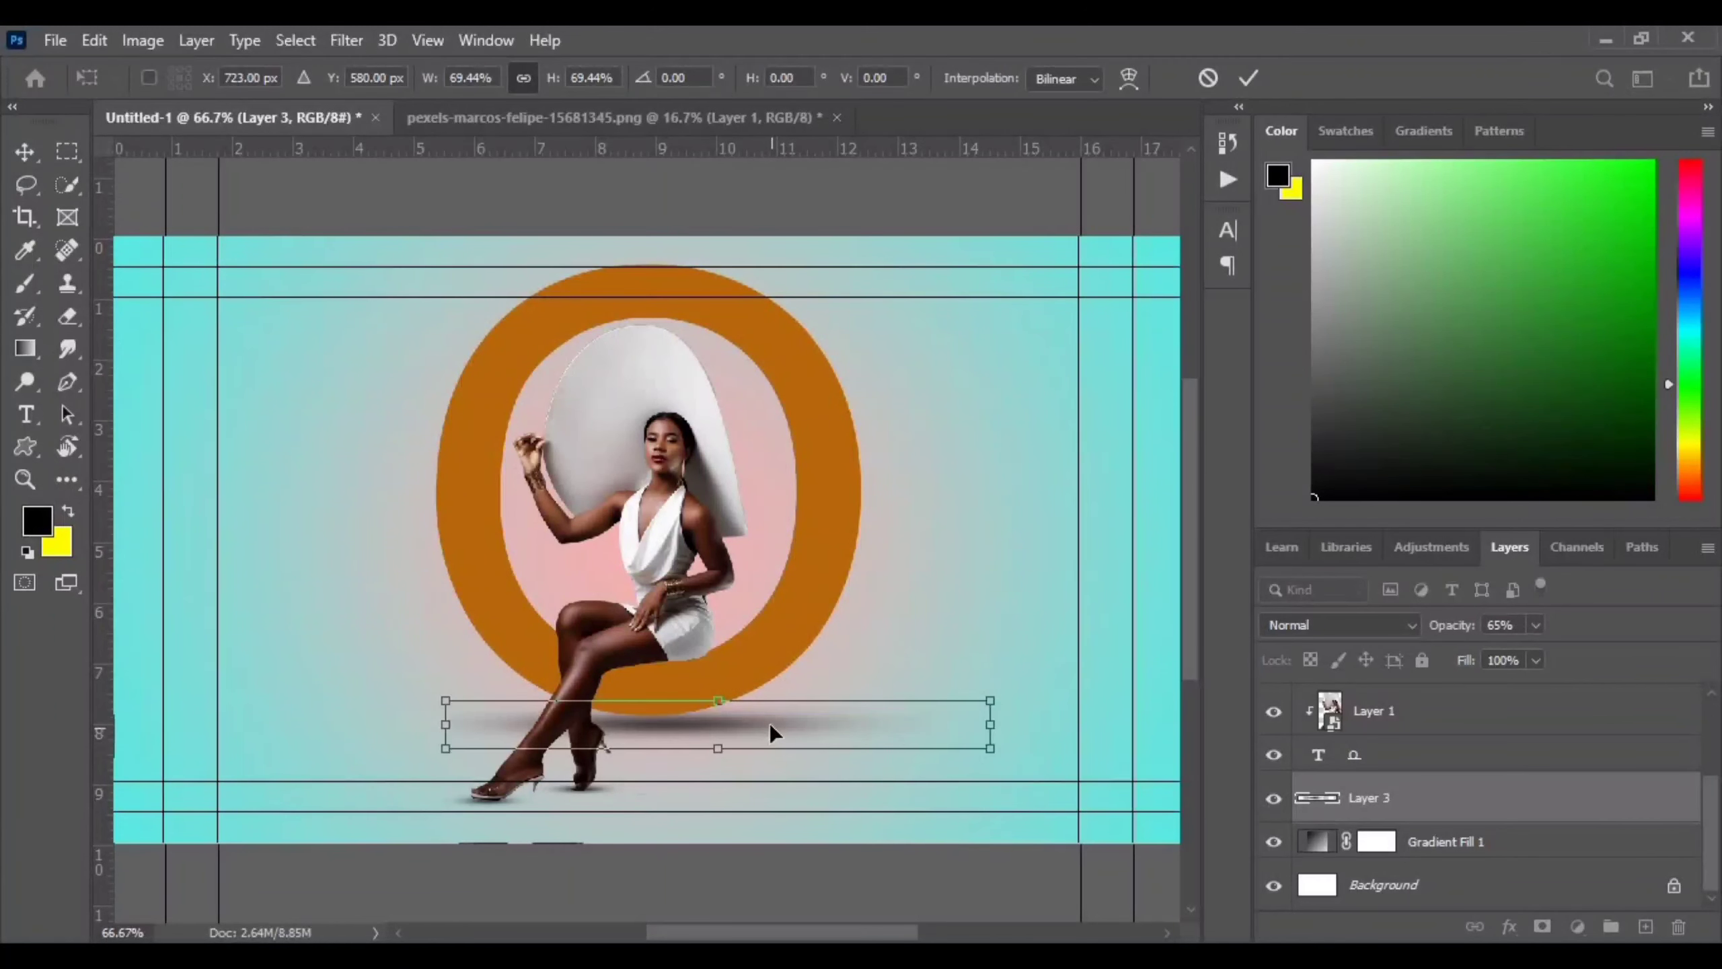
{"action": "left_click_drag", "start_coordinate": [773, 727], "coordinate": [744, 729]}
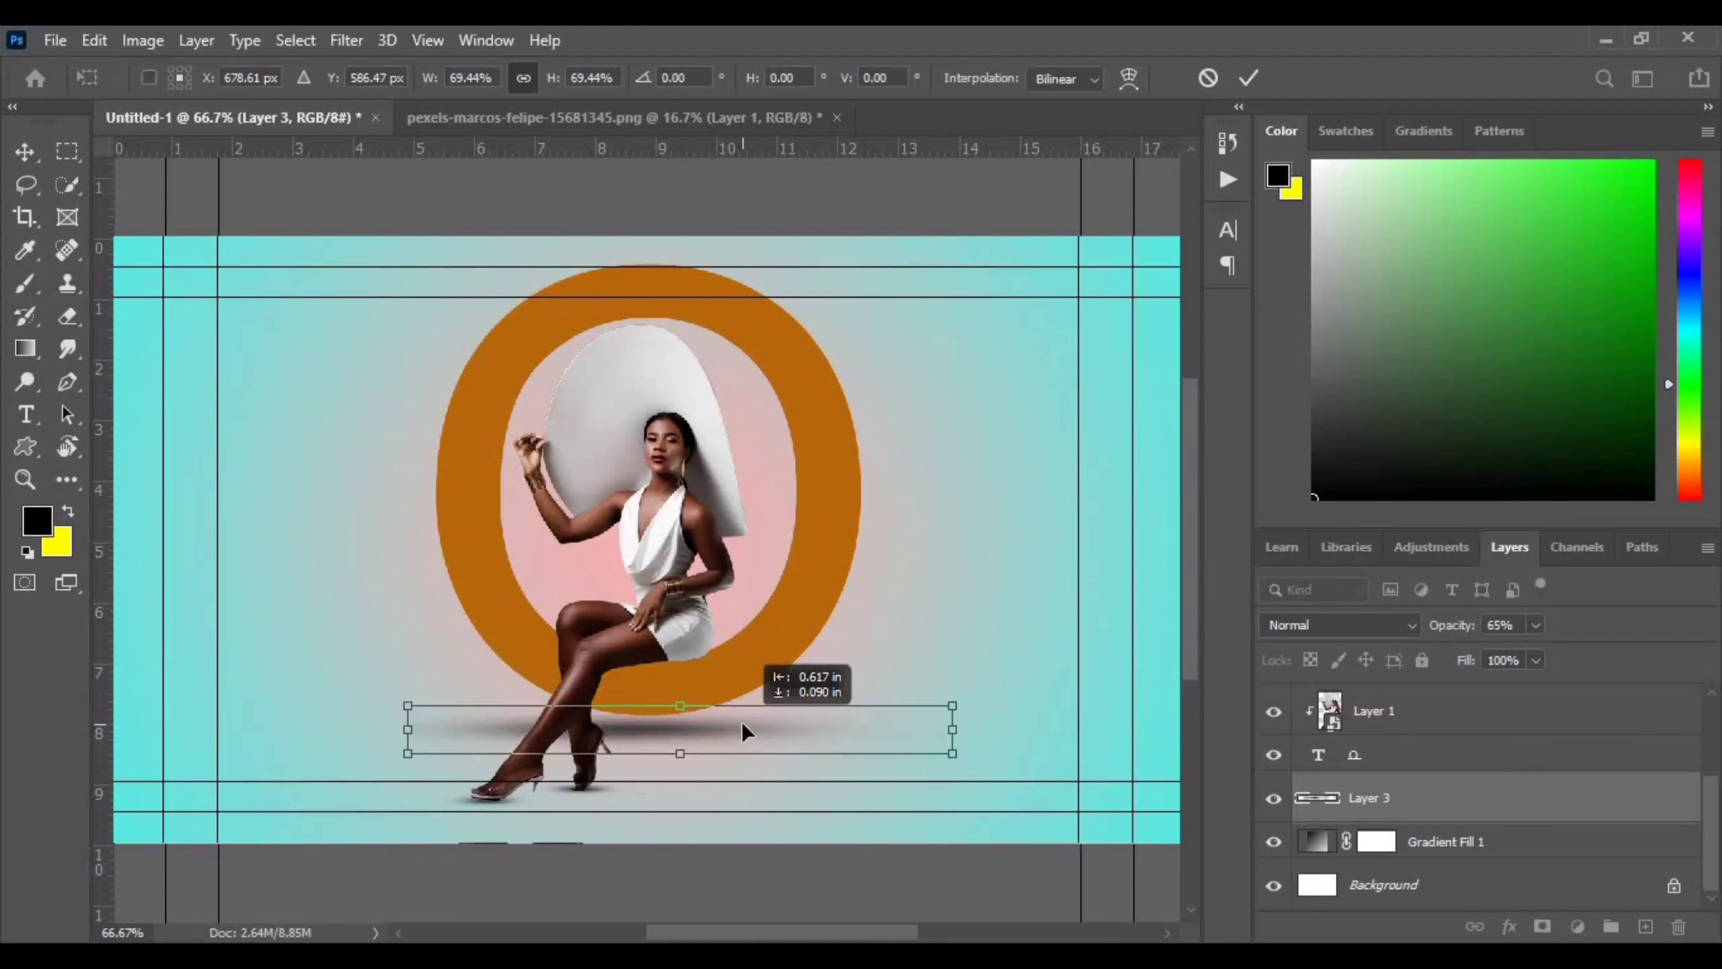
{"action": "left_click", "coordinate": [1248, 78]}
Step: Nudge the letter's shadow right and slightly up so it sits directly under the base of the O
{"action": "key", "text": "Right"}
{"action": "key", "text": "Right"}
{"action": "key", "text": "Right"}
{"action": "key", "text": "Right"}
{"action": "key", "text": "Right"}
{"action": "key", "text": "Right"}
{"action": "key", "text": "Right"}
{"action": "key", "text": "Right"}
{"action": "key", "text": "Right"}
{"action": "key", "text": "Right"}
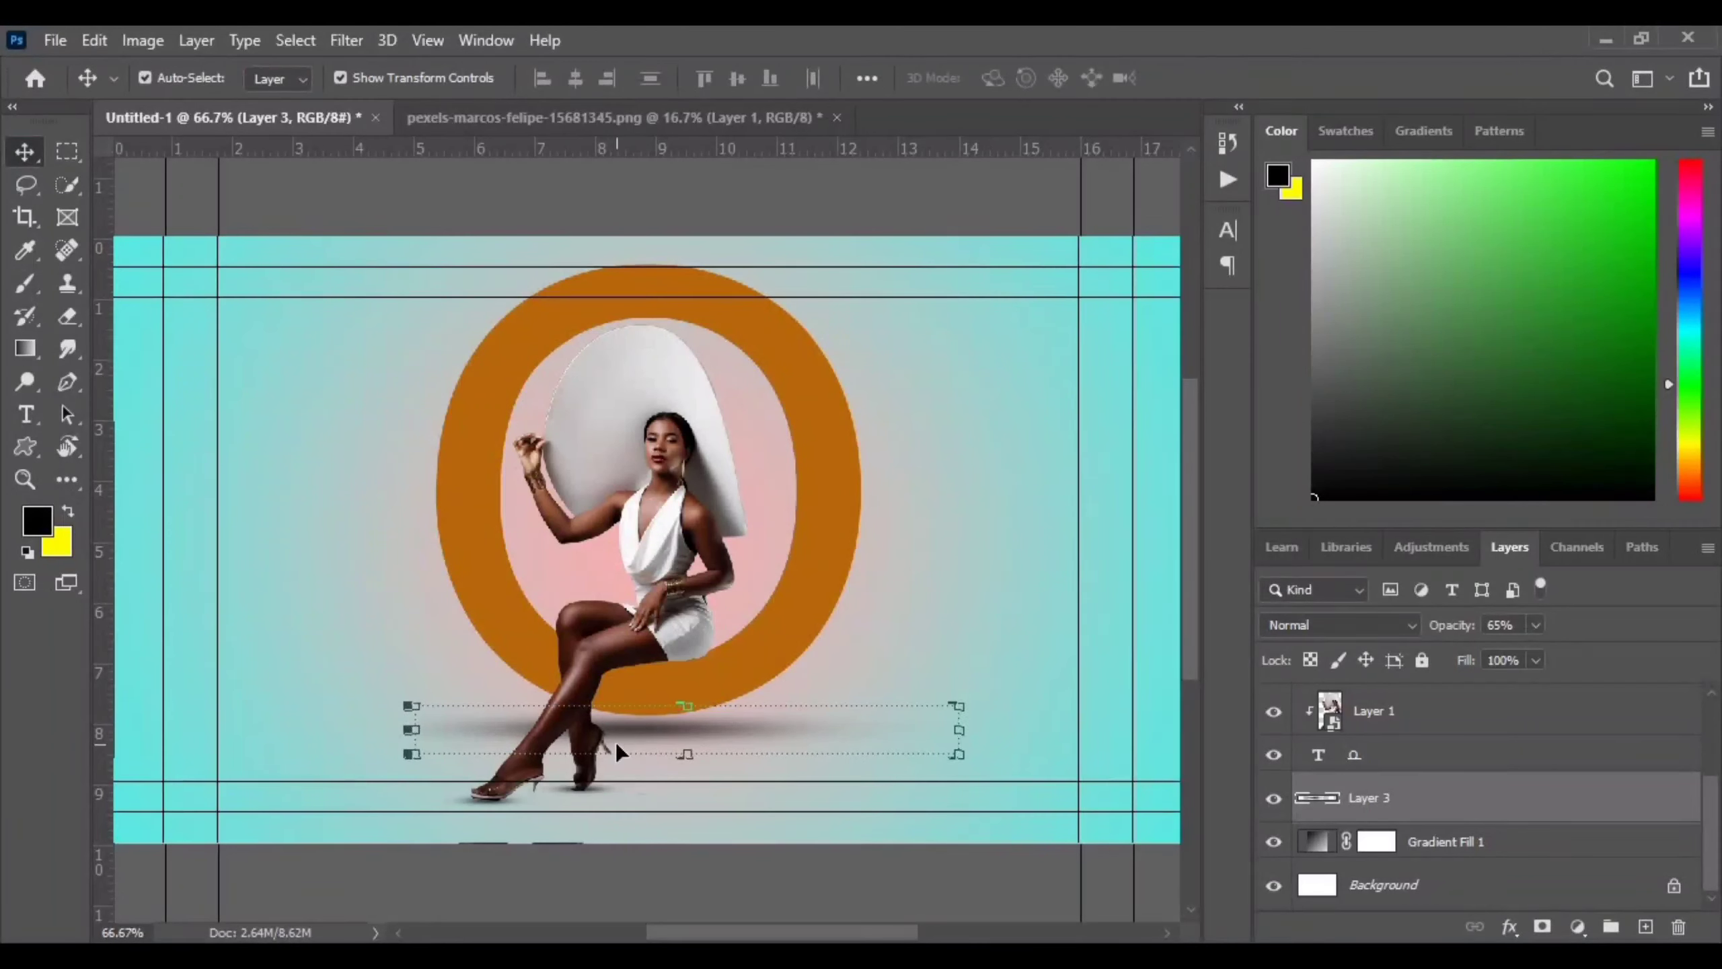
{"action": "key", "text": "Up"}
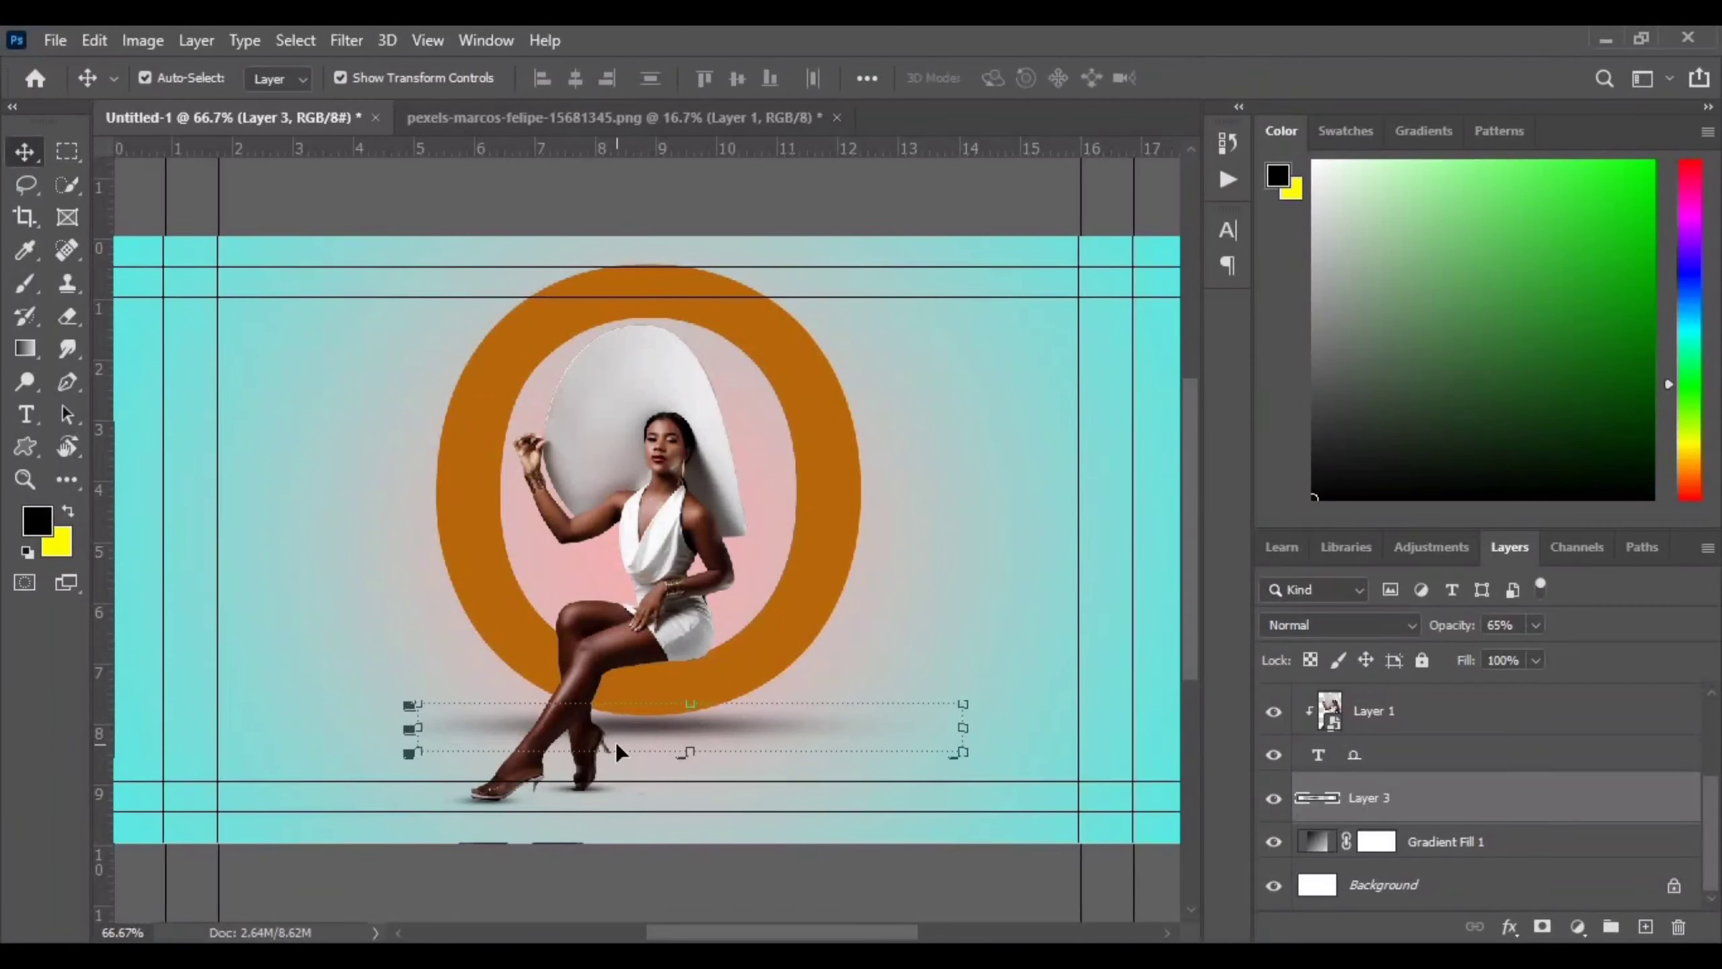
{"action": "left_click", "coordinate": [963, 348]}
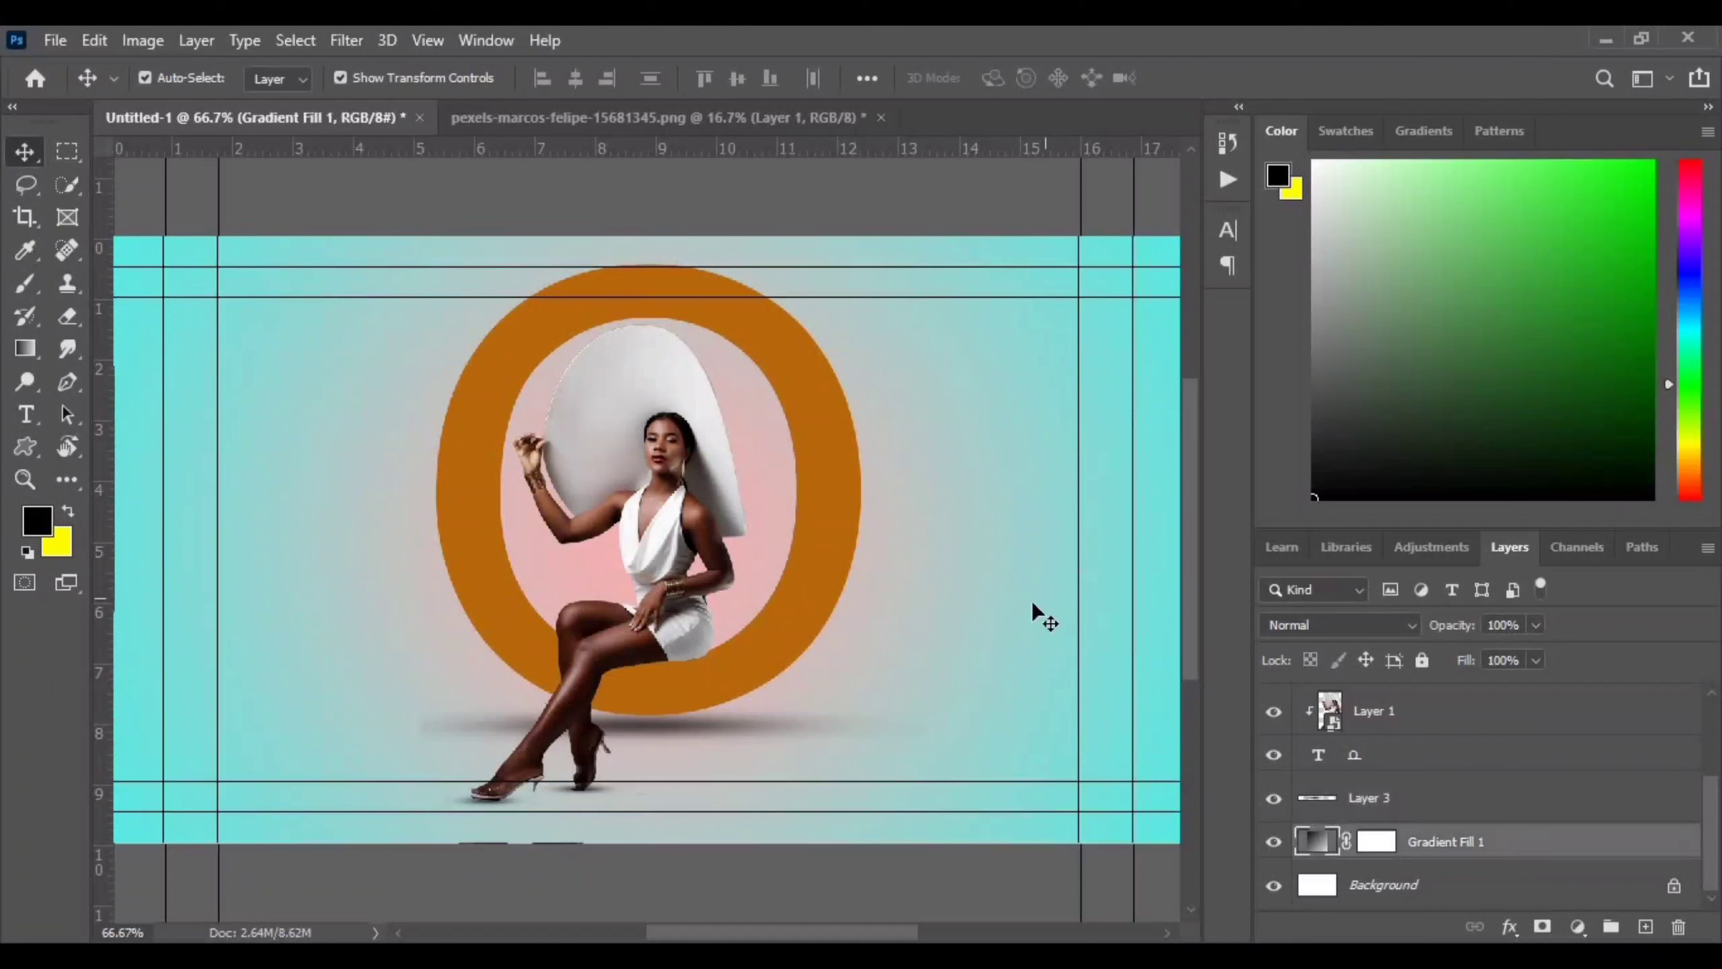
{"action": "left_click", "coordinate": [690, 723]}
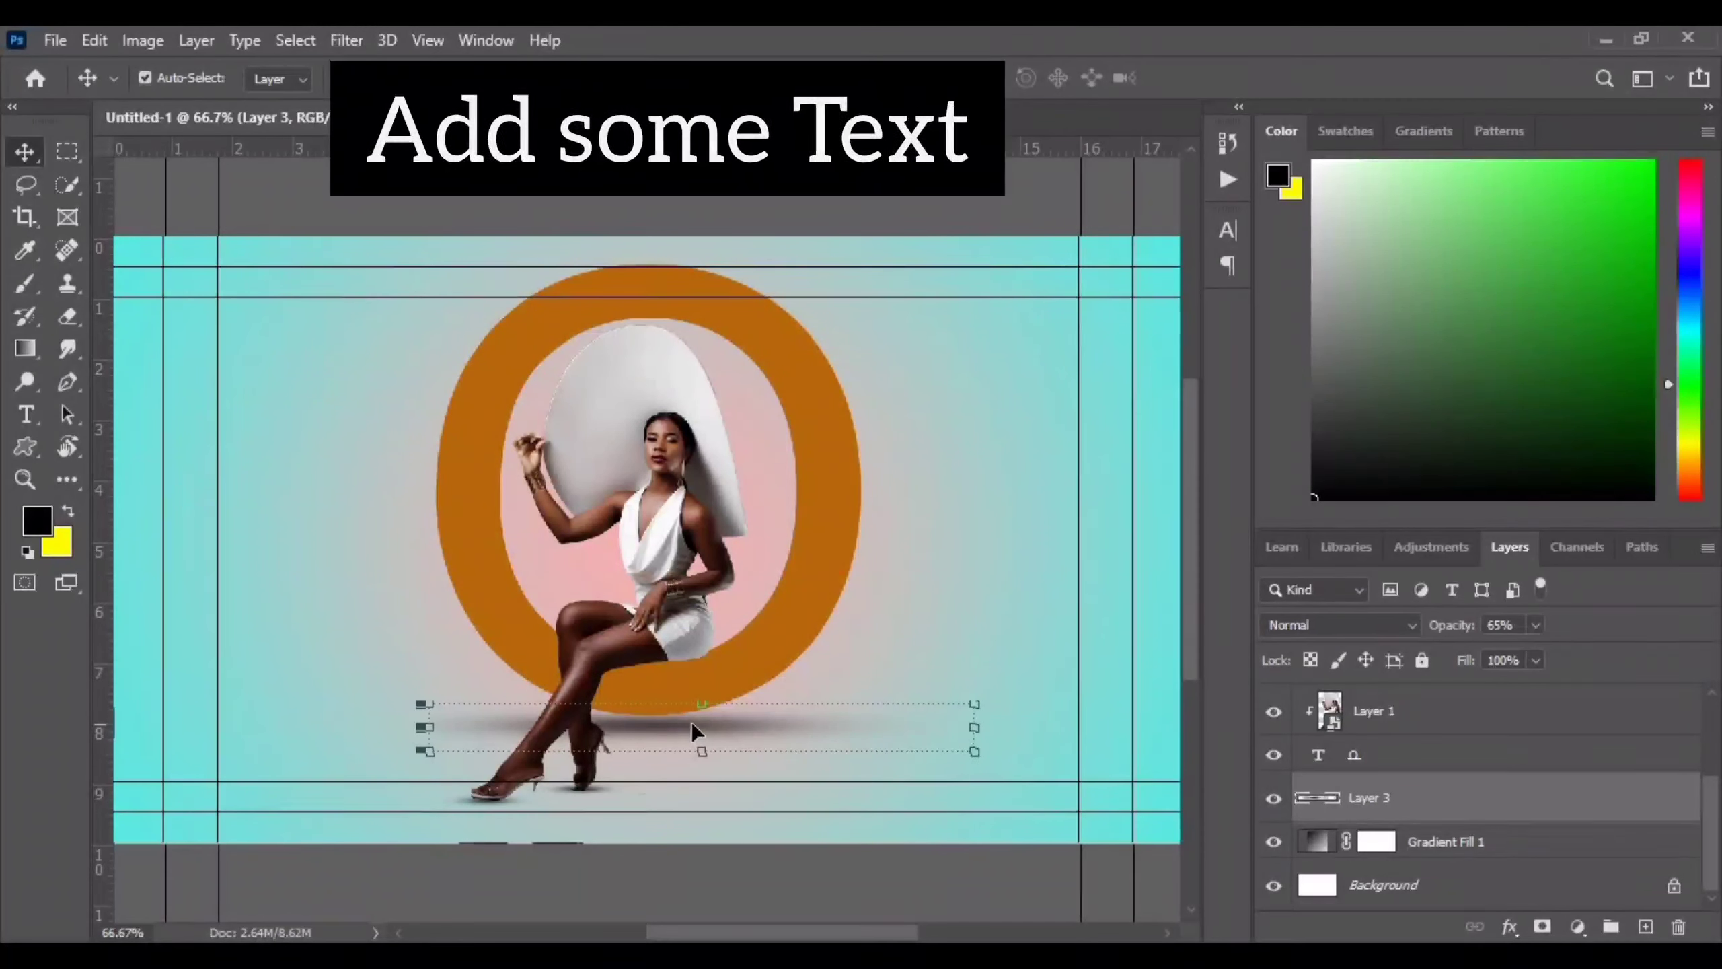
{"action": "left_click", "coordinate": [987, 367]}
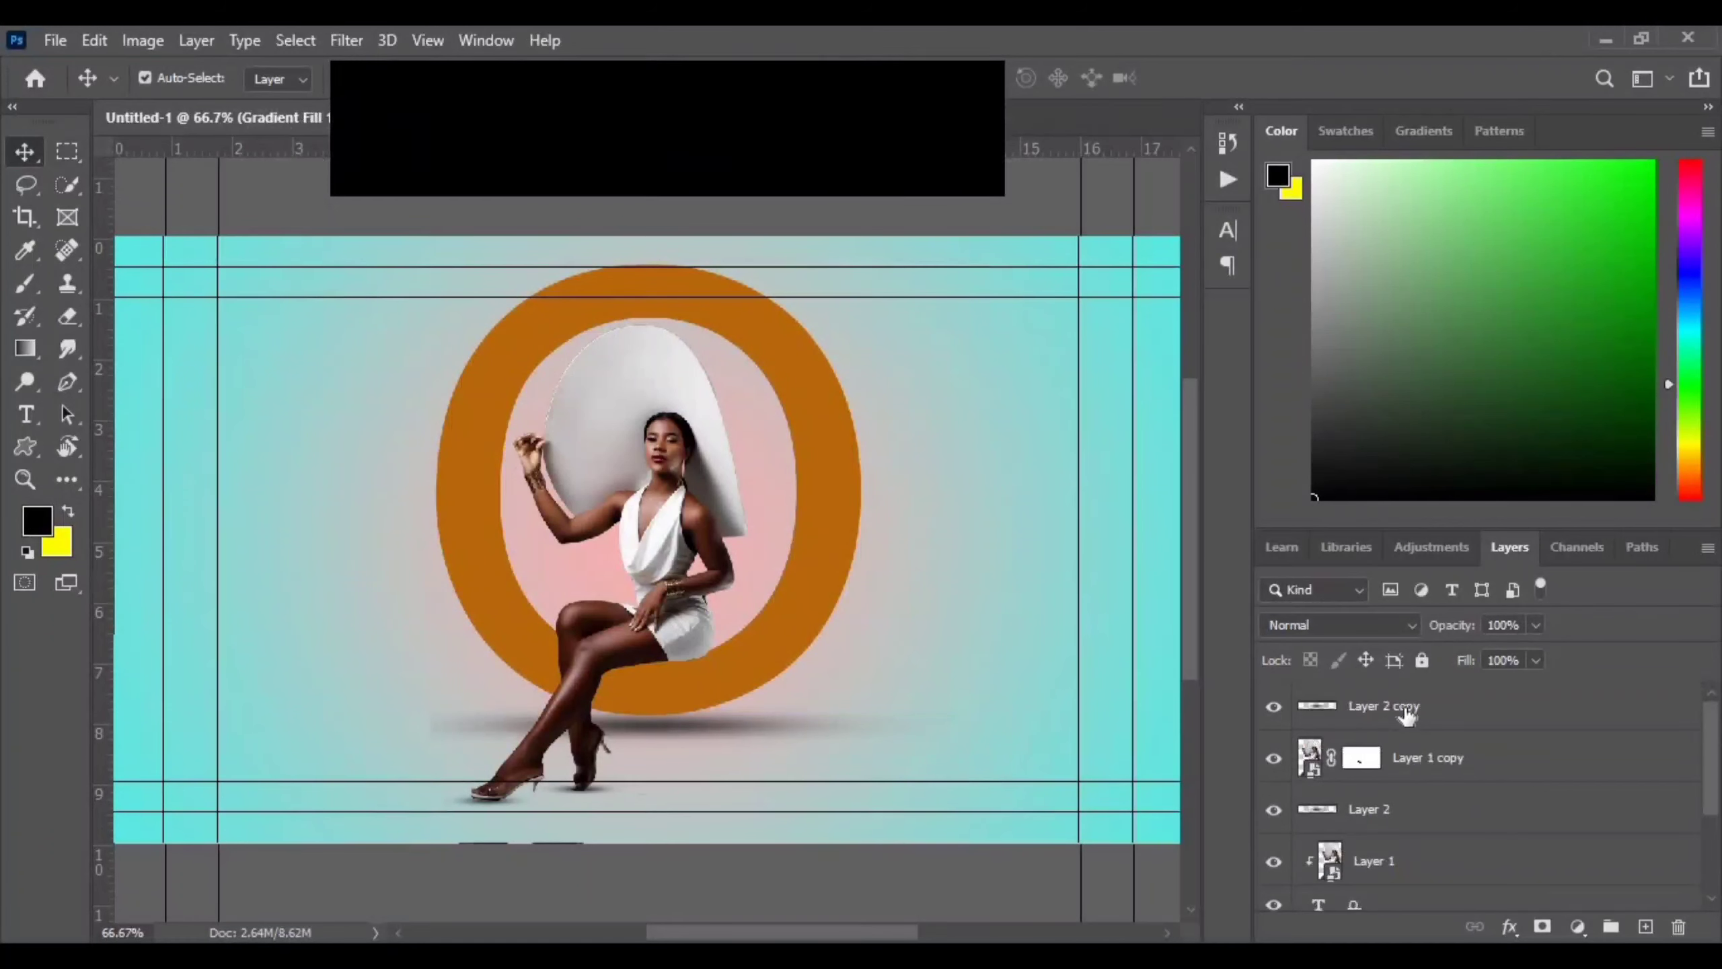
Step: Add the text "LETTER" over the upper part of the O on a new layer above Layer 2 copy
{"action": "left_click", "coordinate": [1407, 709]}
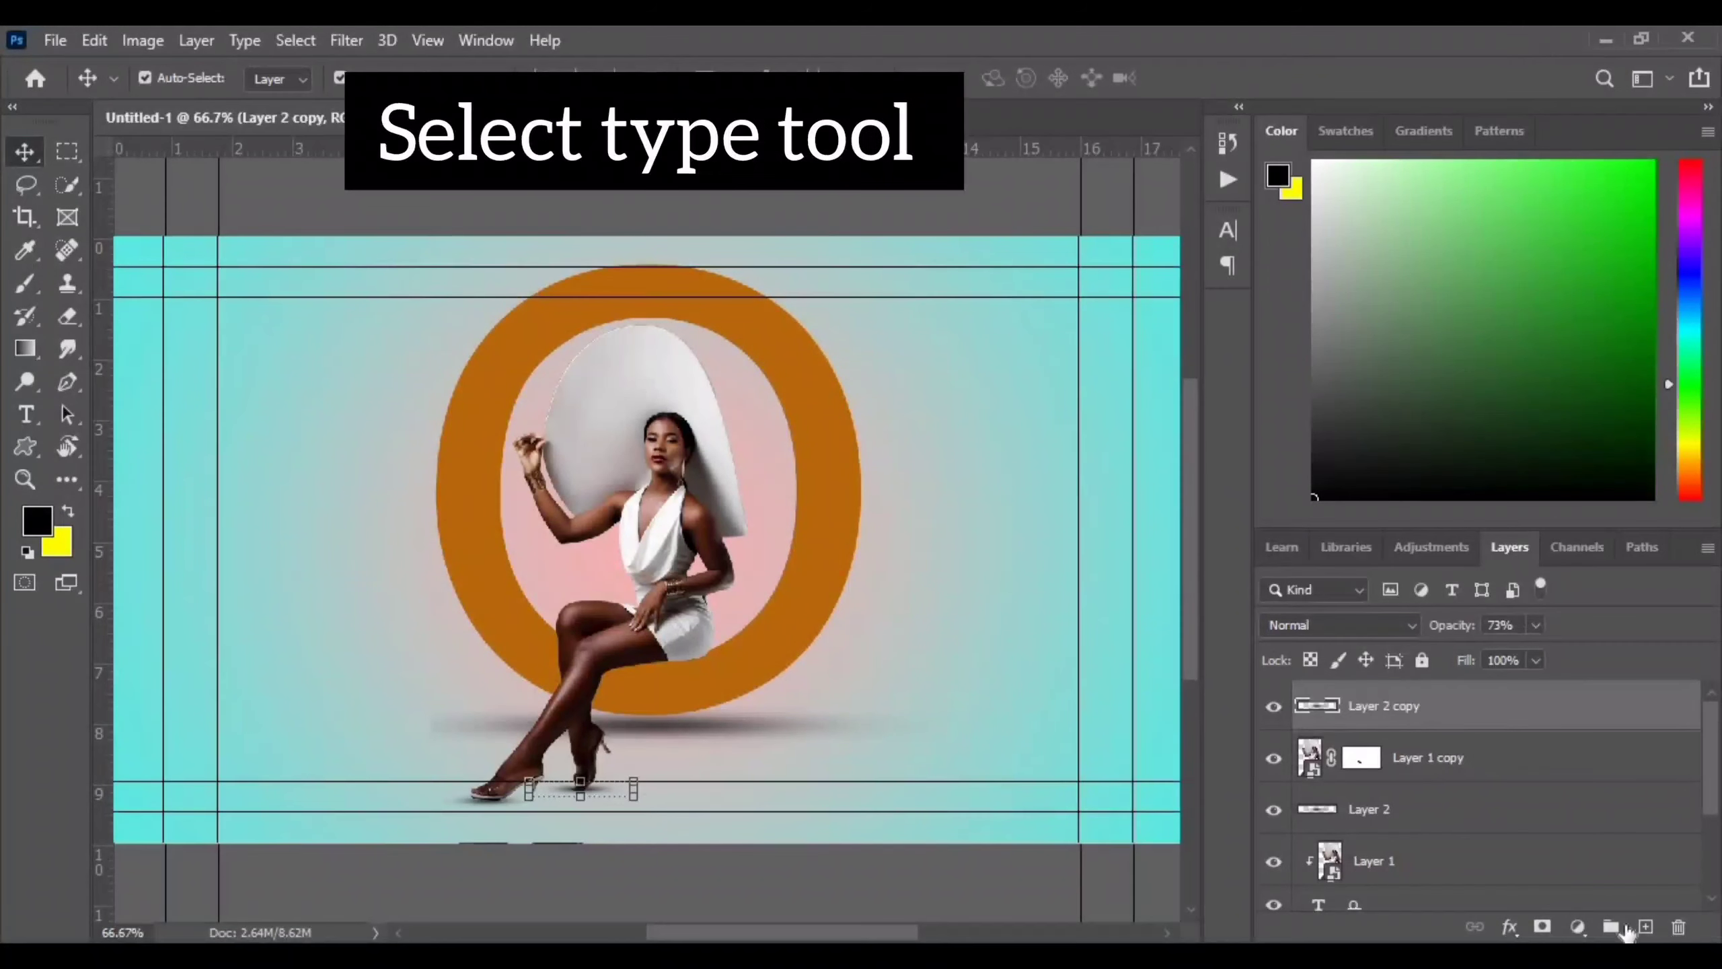
{"action": "left_click", "coordinate": [1645, 926]}
{"action": "left_click", "coordinate": [27, 415]}
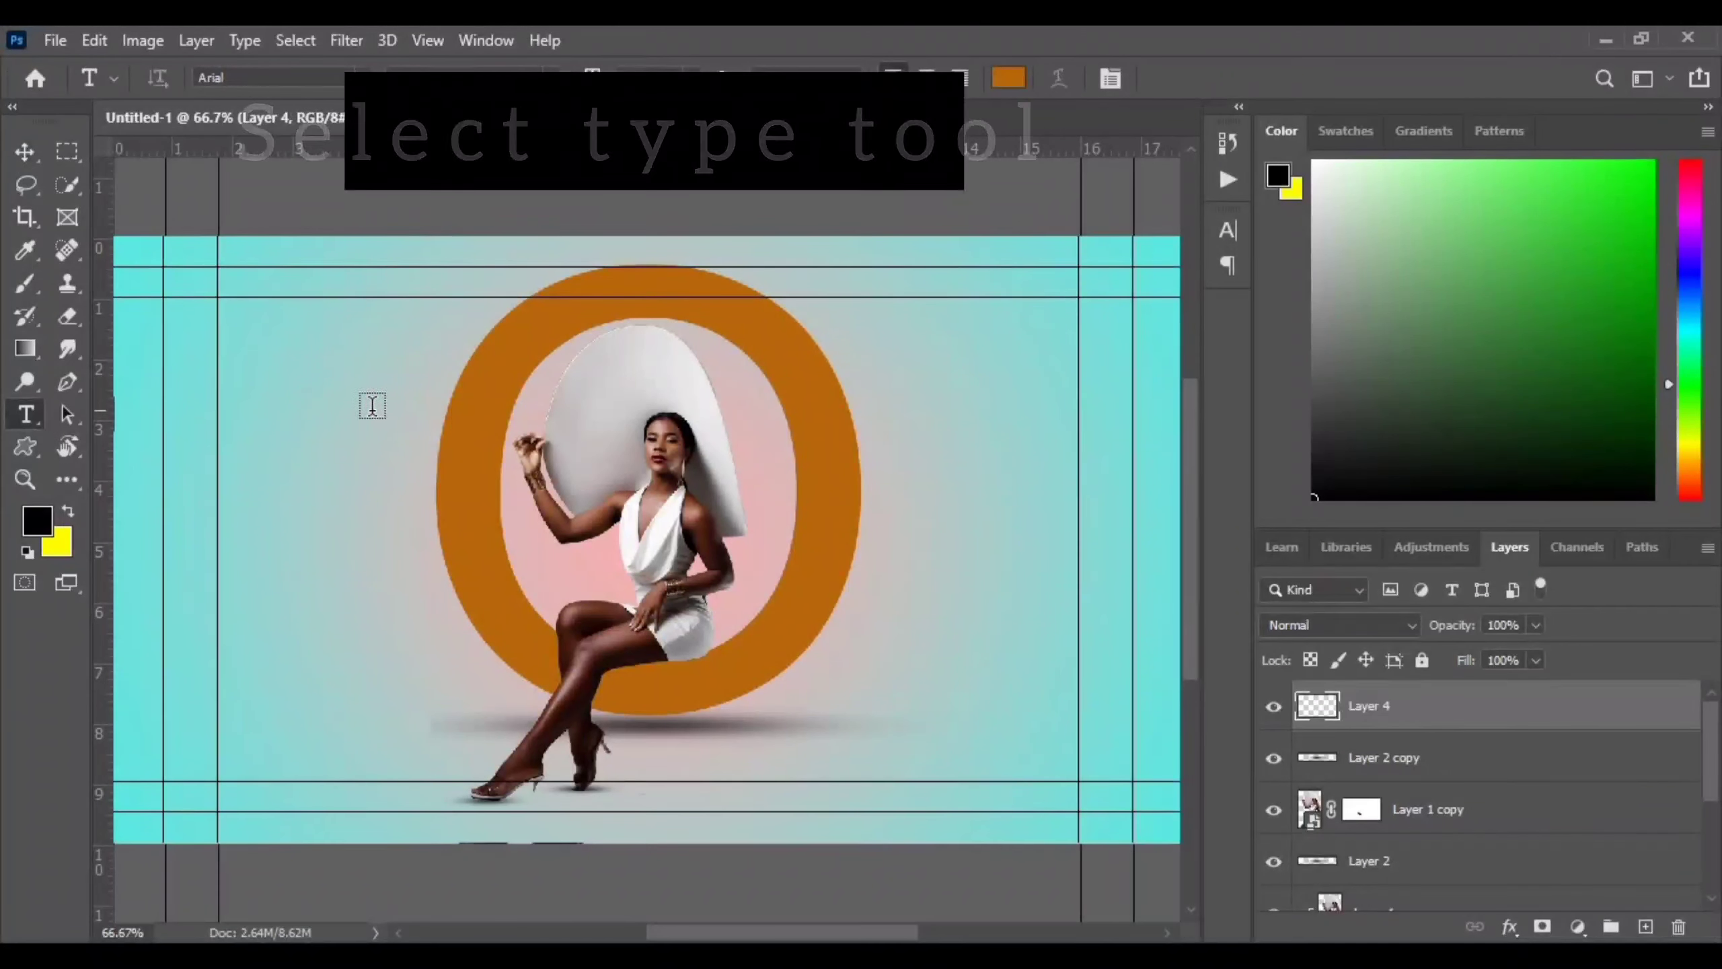
{"action": "left_click", "coordinate": [334, 399]}
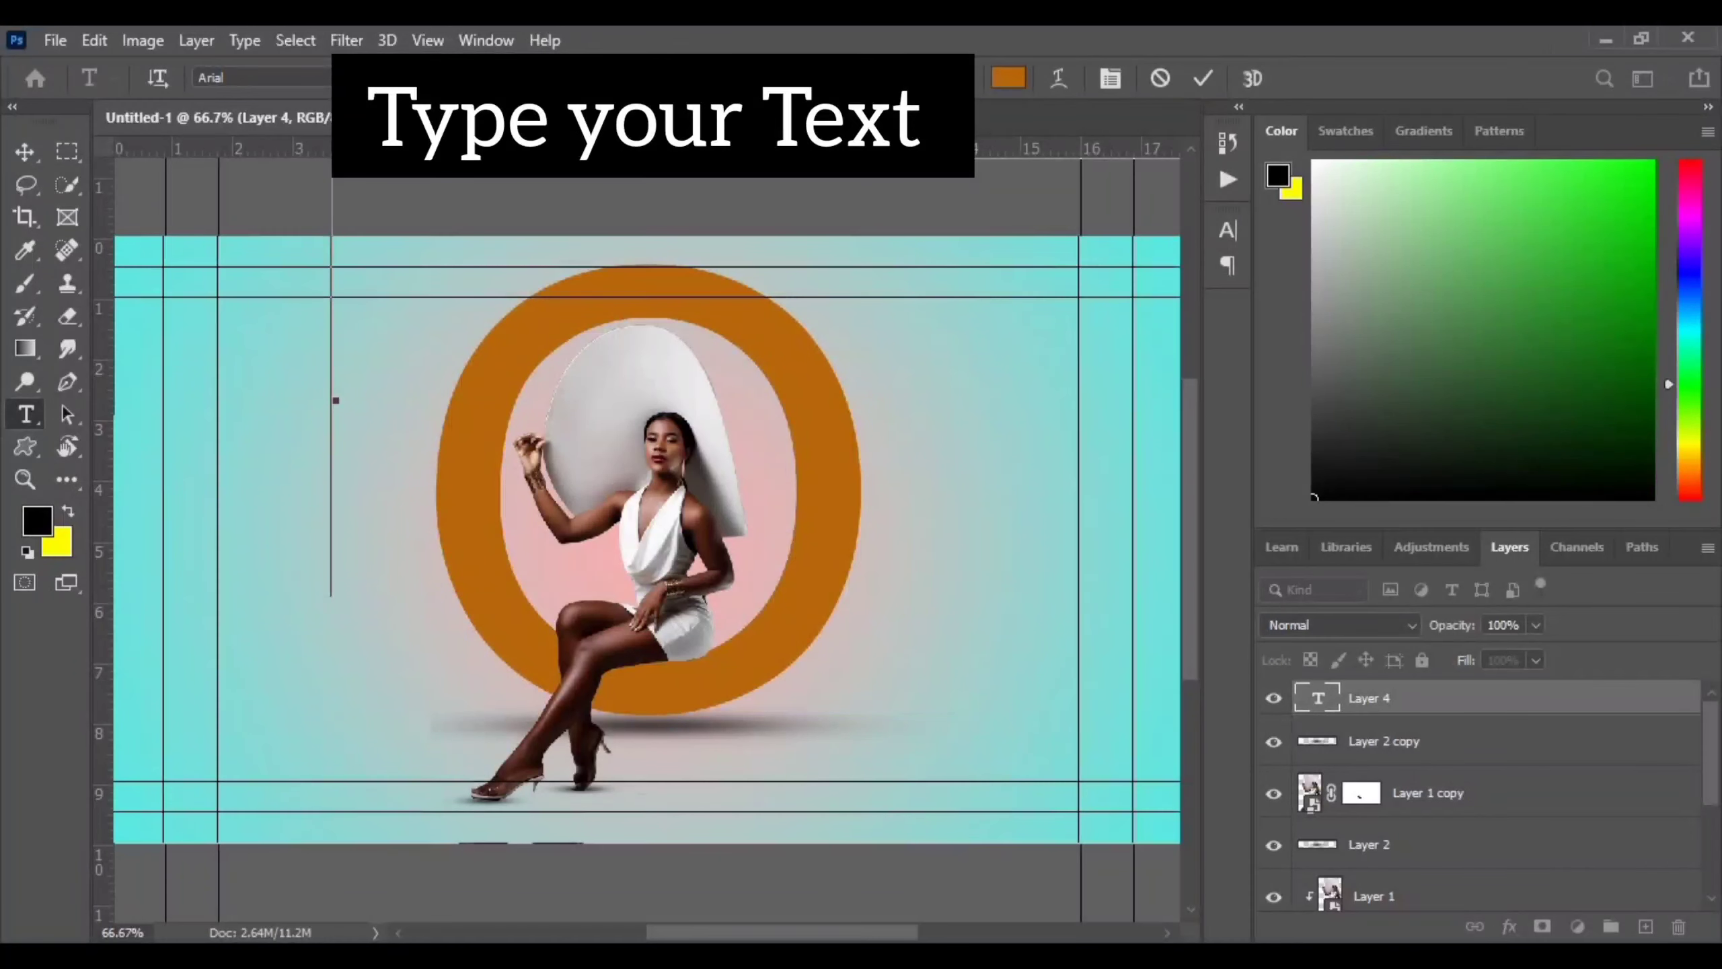
{"action": "type", "text": "L"}
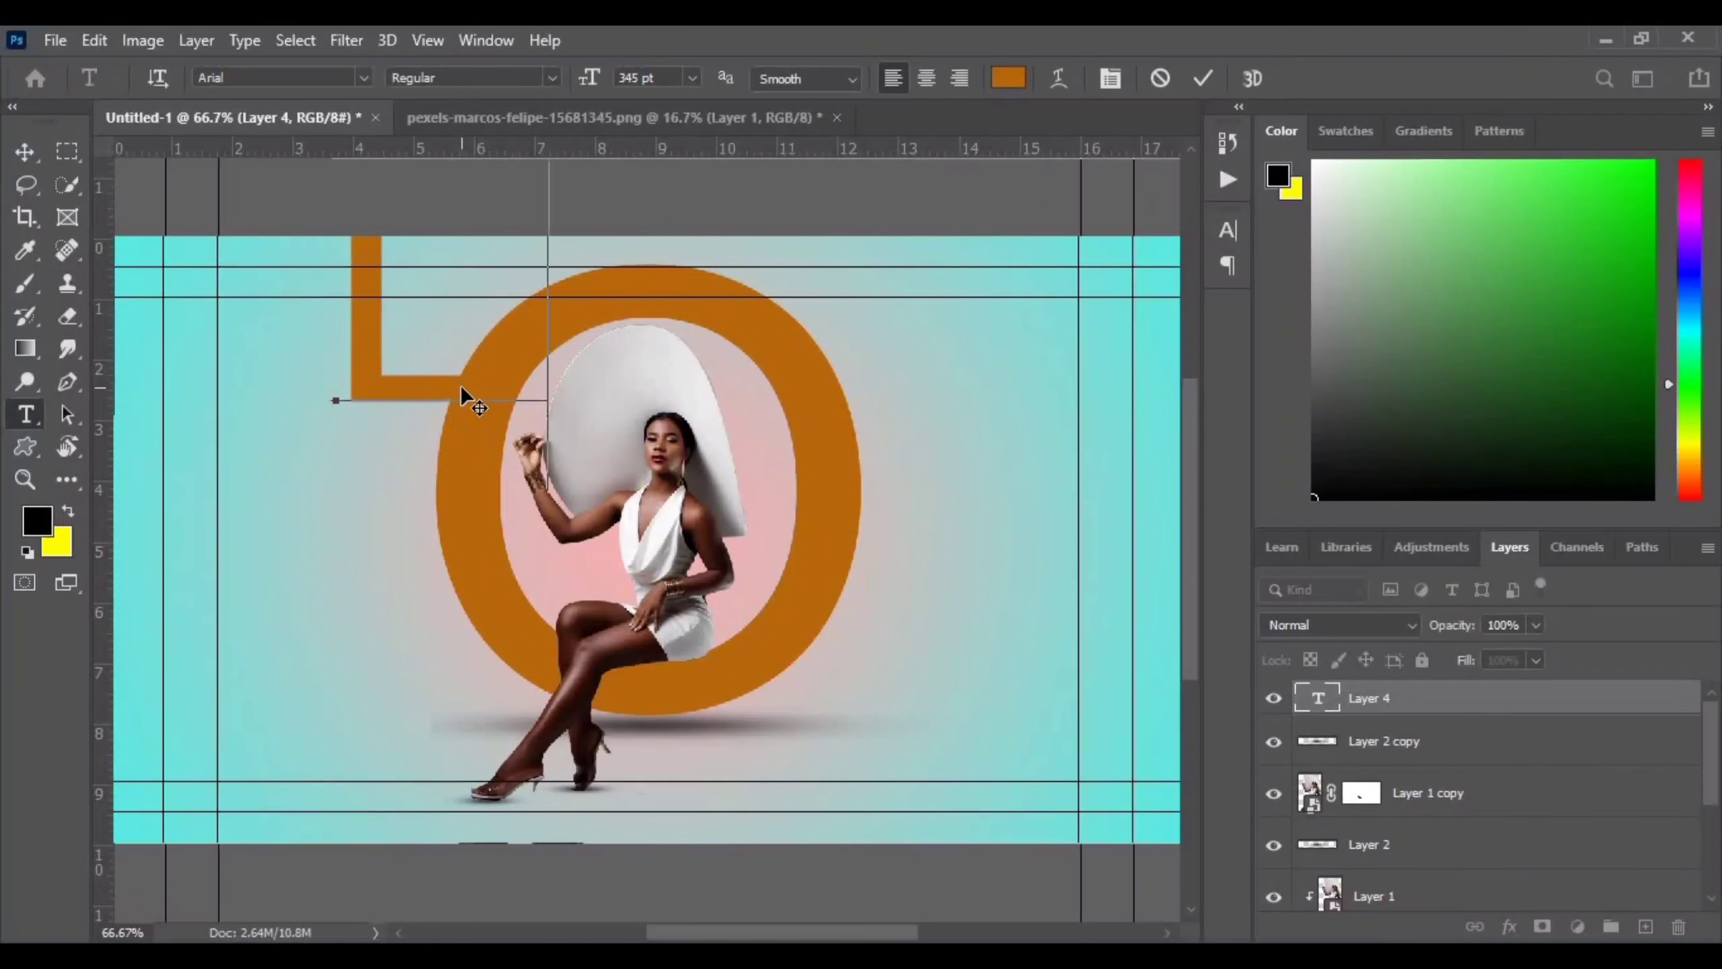
{"action": "type", "text": "E"}
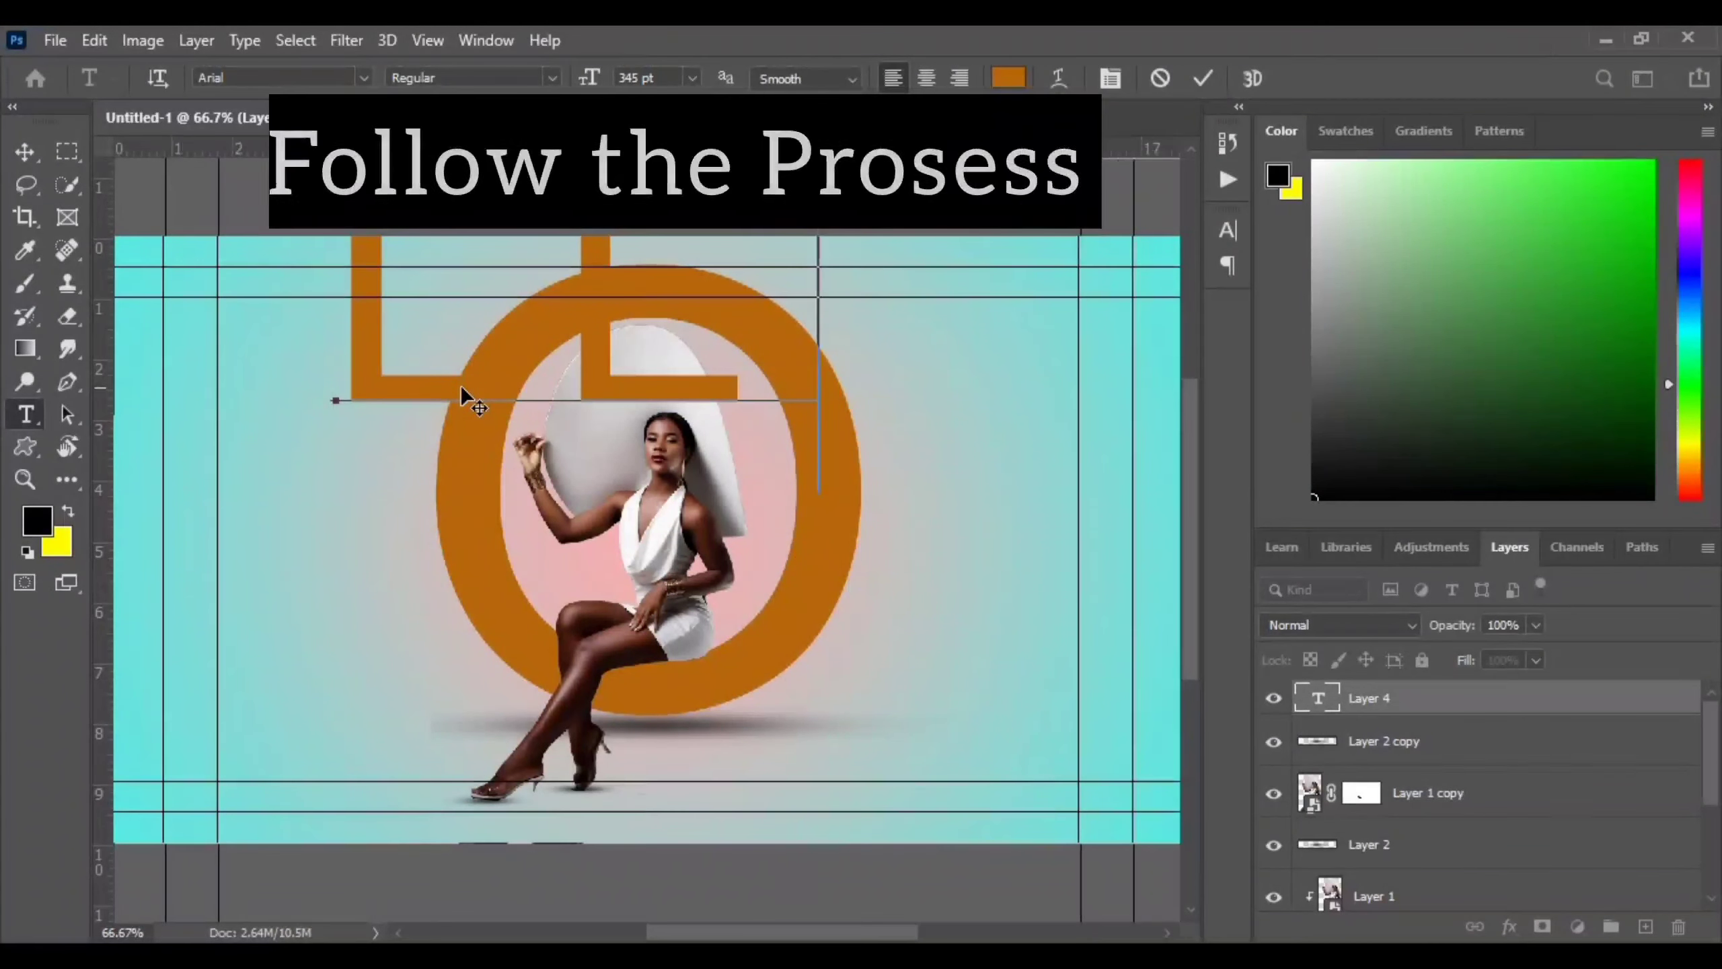
{"action": "type", "text": "TTER"}
Step: Set the whole word LETTER to 74 pt and colour it white (ffffff)
{"action": "key", "text": "ctrl+a"}
{"action": "left_click", "coordinate": [1110, 79]}
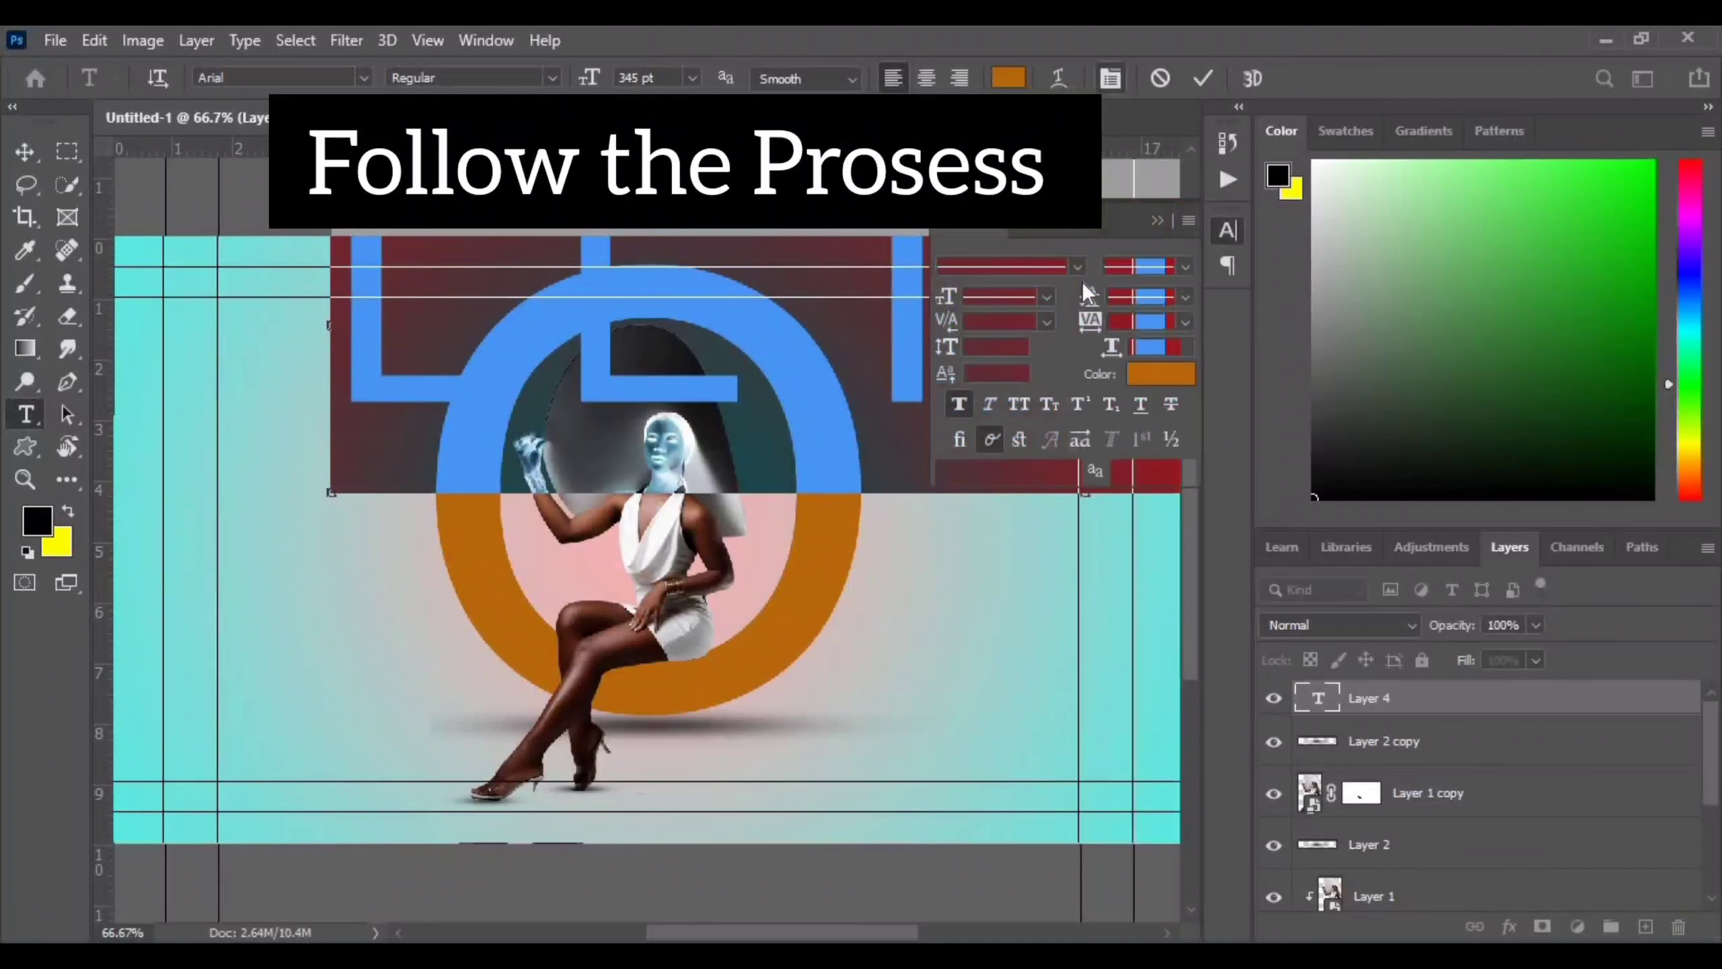
{"action": "left_click_drag", "start_coordinate": [948, 298], "coordinate": [708, 296]}
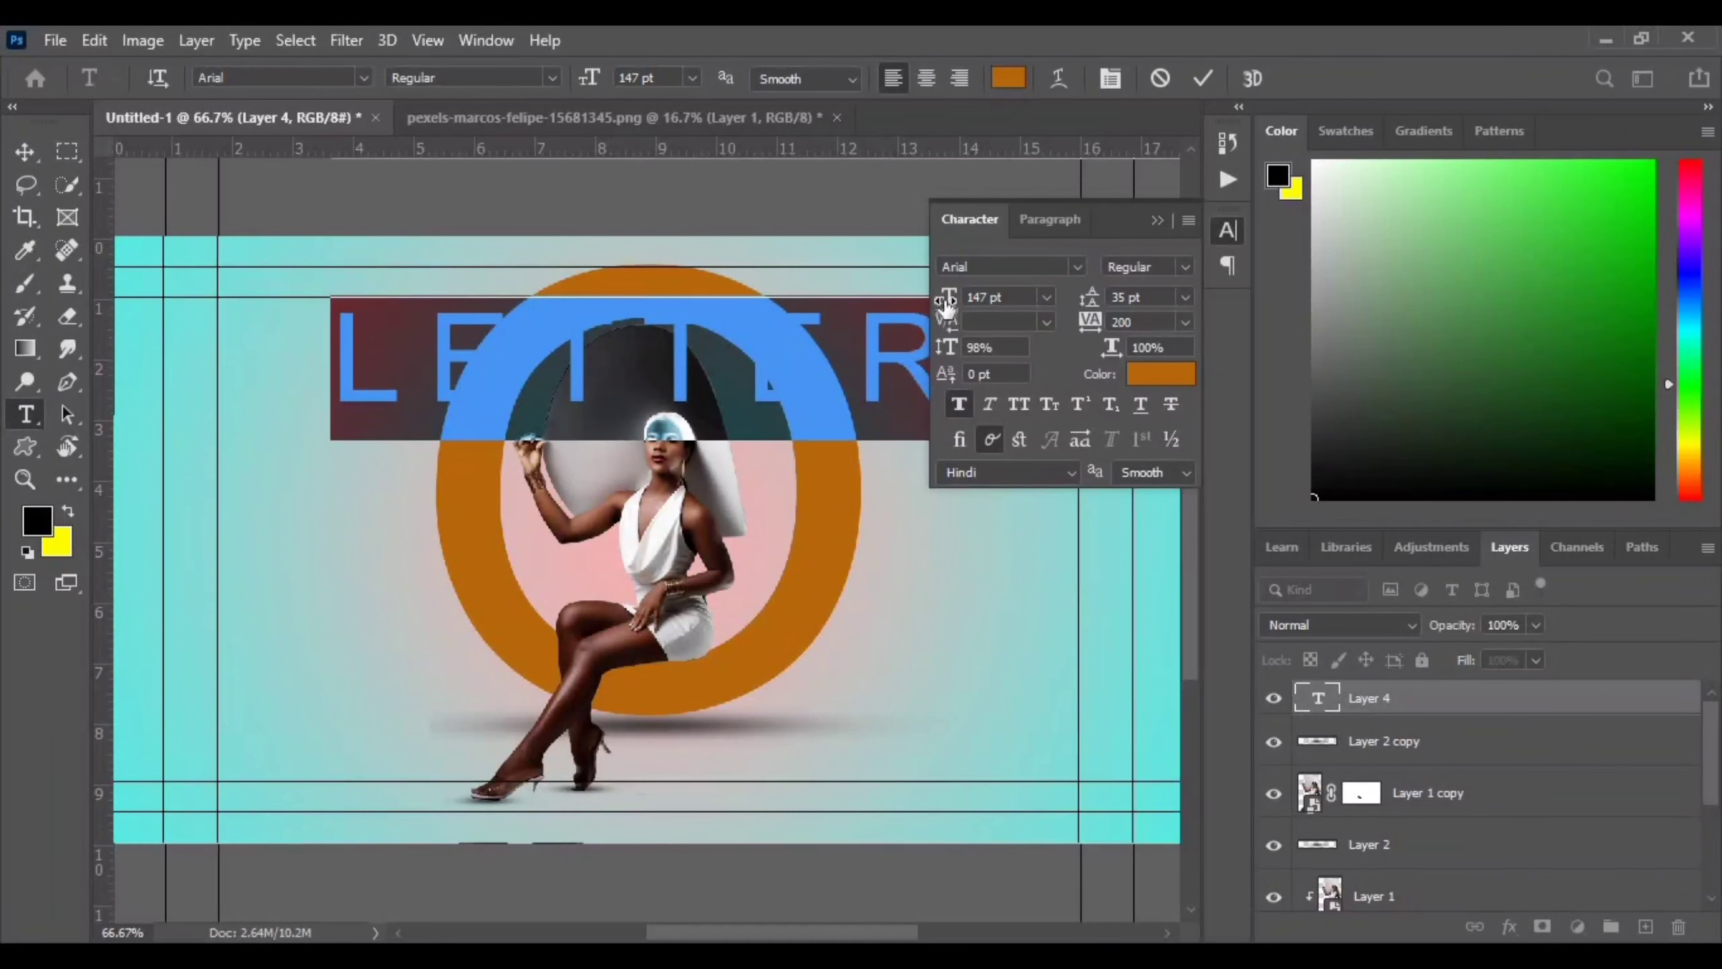
{"action": "left_click_drag", "start_coordinate": [946, 306], "coordinate": [854, 300]}
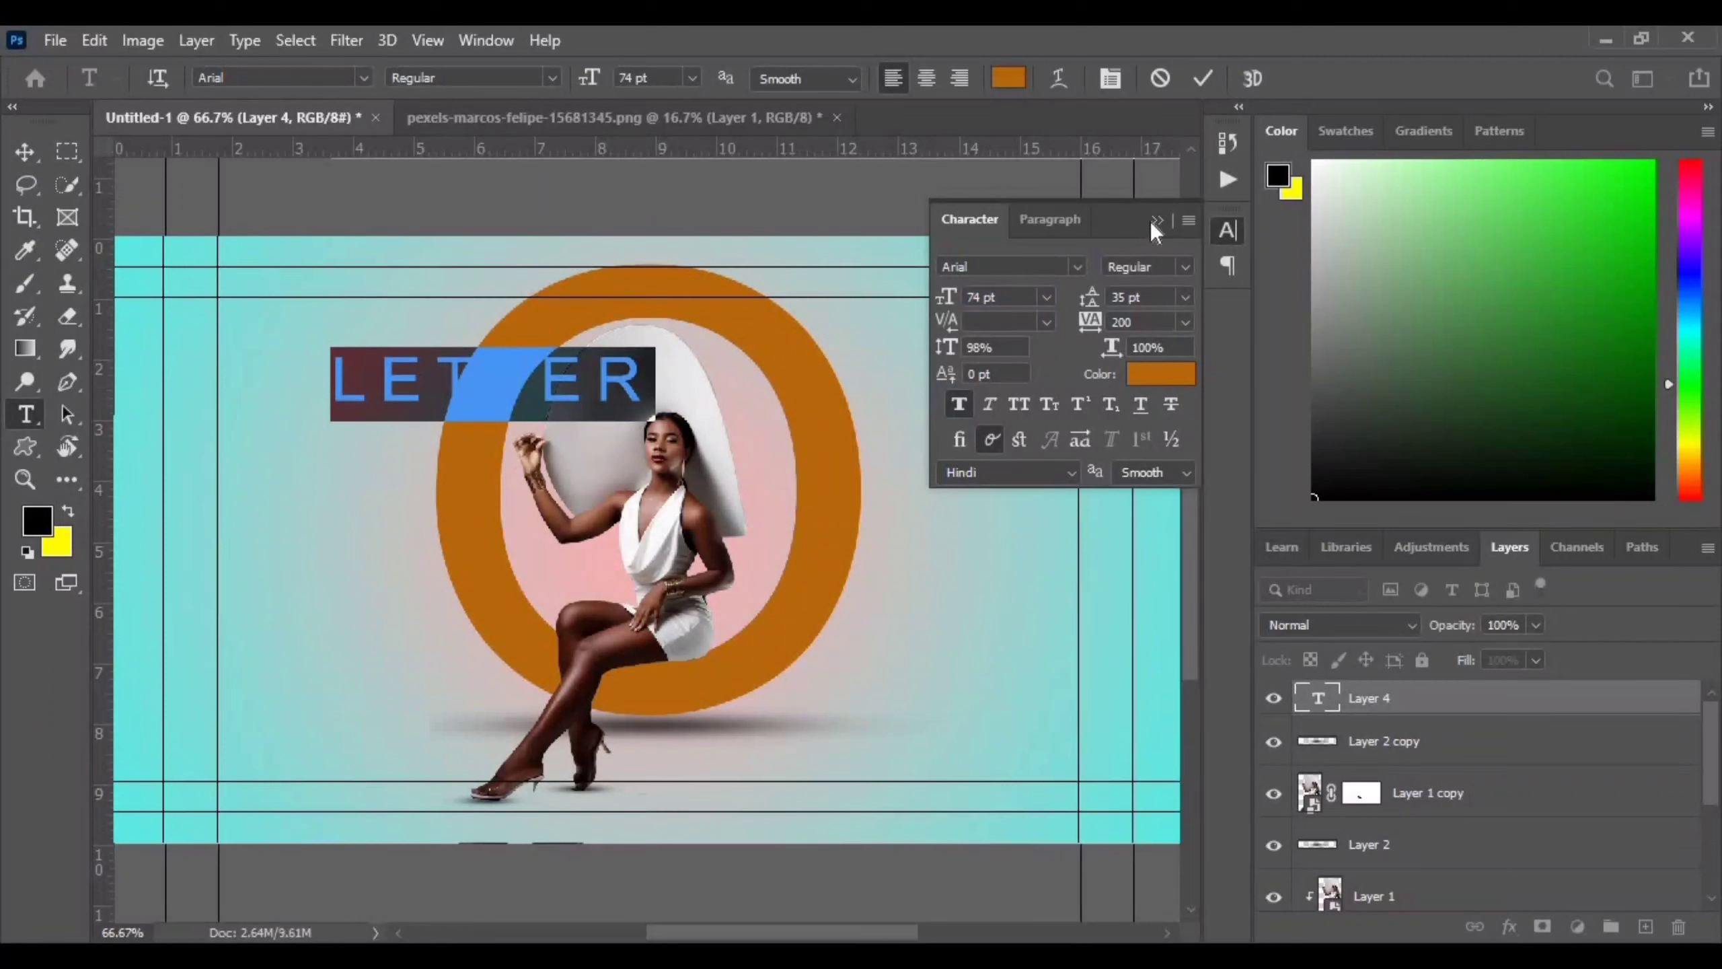
{"action": "left_click", "coordinate": [1160, 374]}
{"action": "left_click", "coordinate": [1056, 347]}
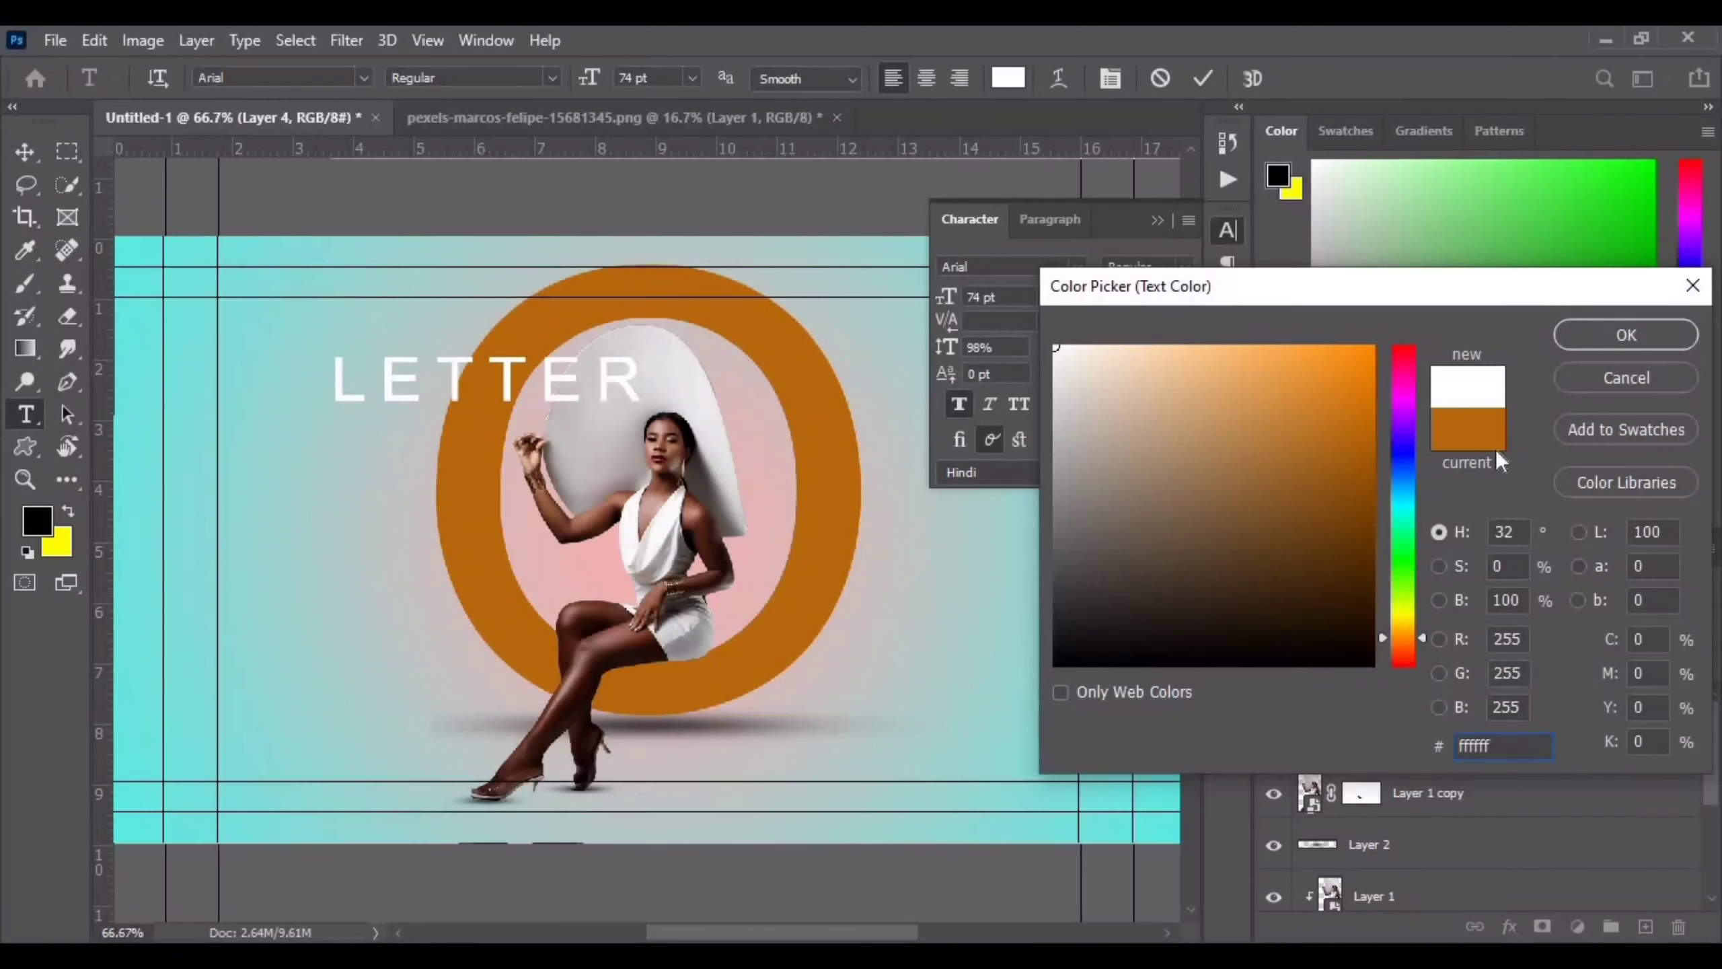
{"action": "left_click", "coordinate": [1622, 334]}
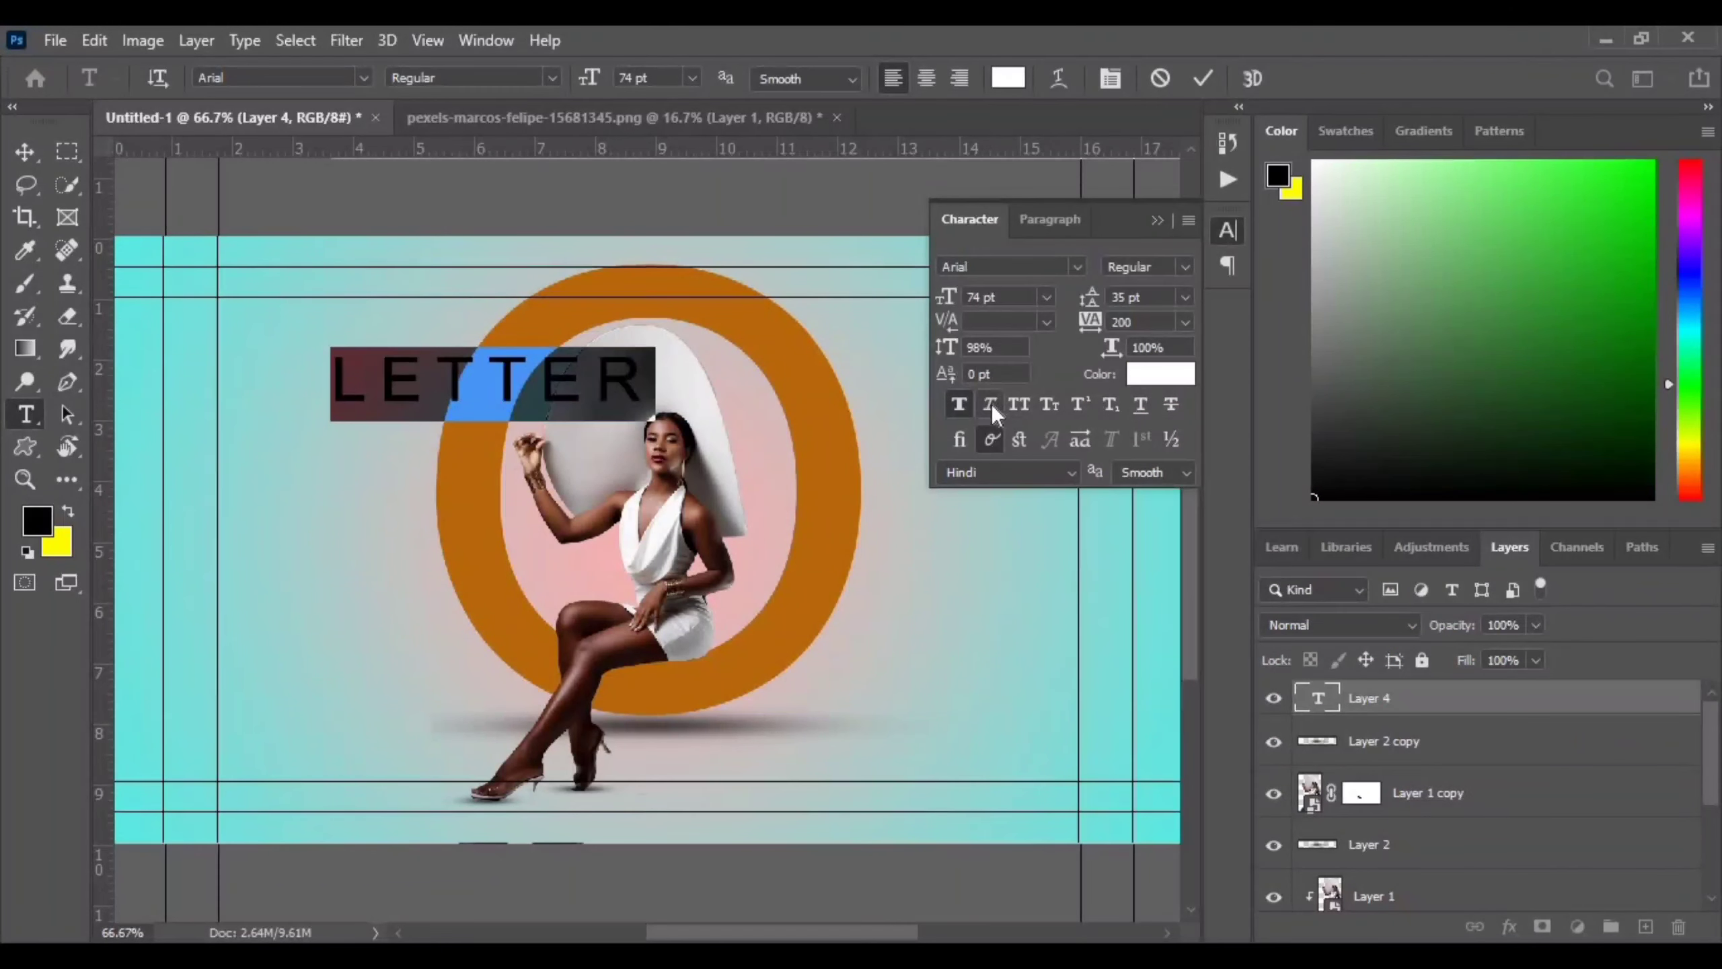
Step: Change the font of the word LETTER to Bahnschrift and commit the text
{"action": "left_click", "coordinate": [1078, 266]}
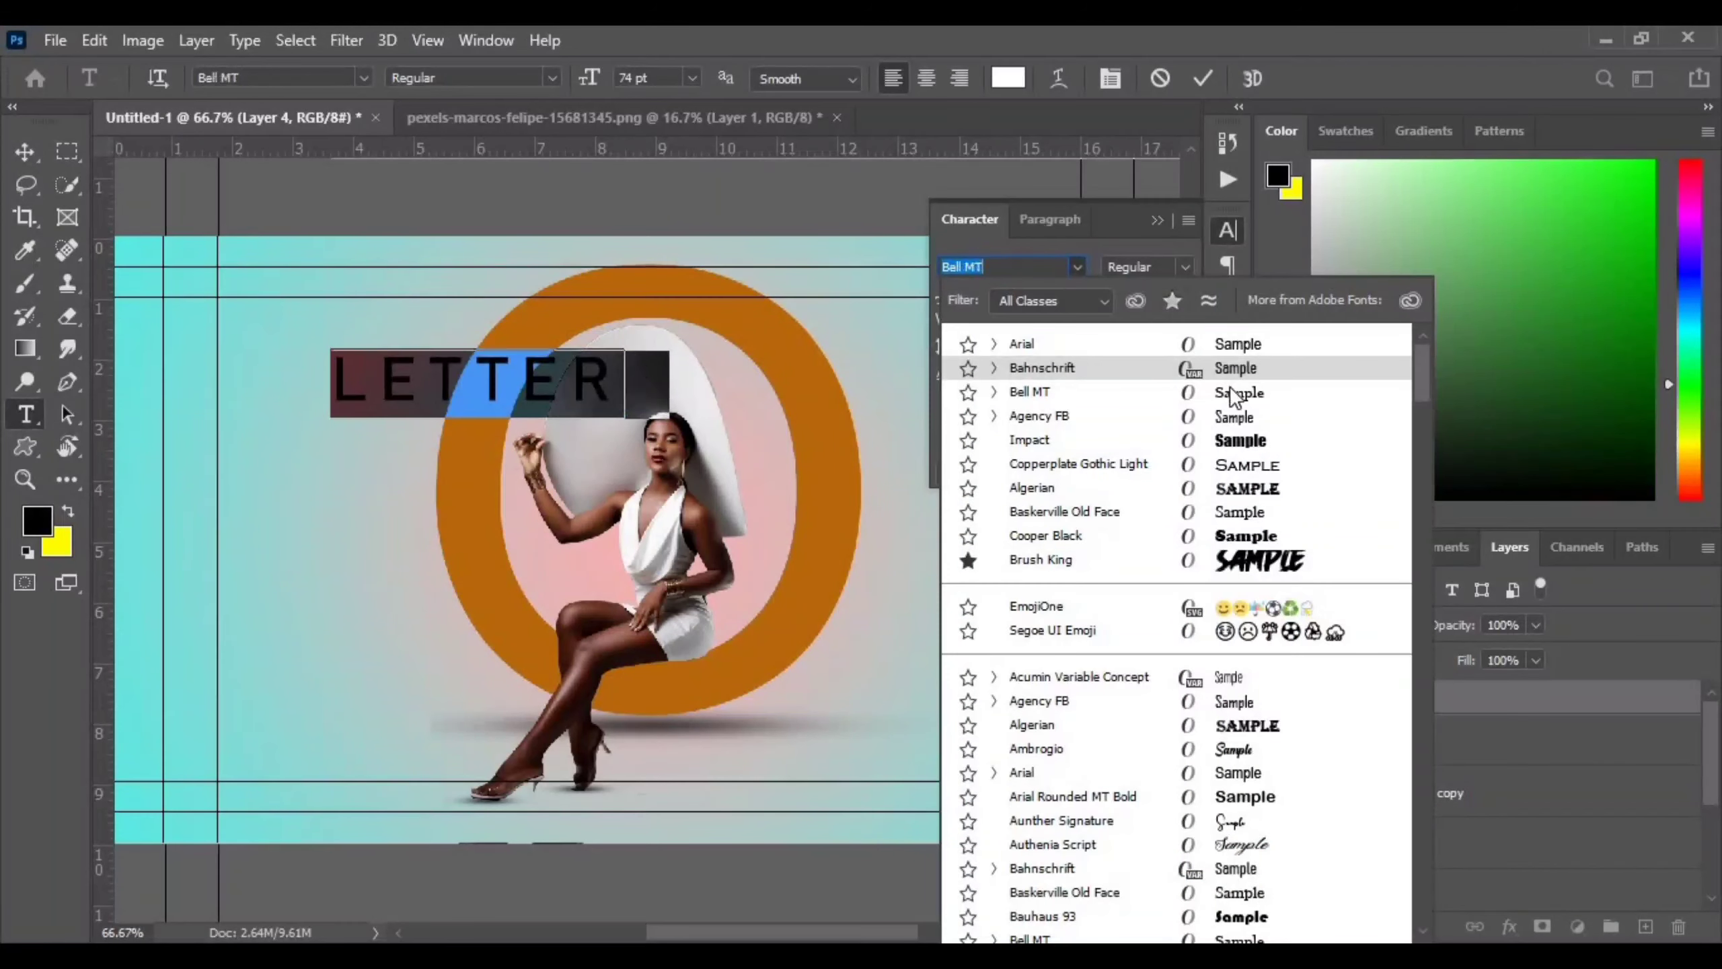
{"action": "left_click", "coordinate": [1228, 370]}
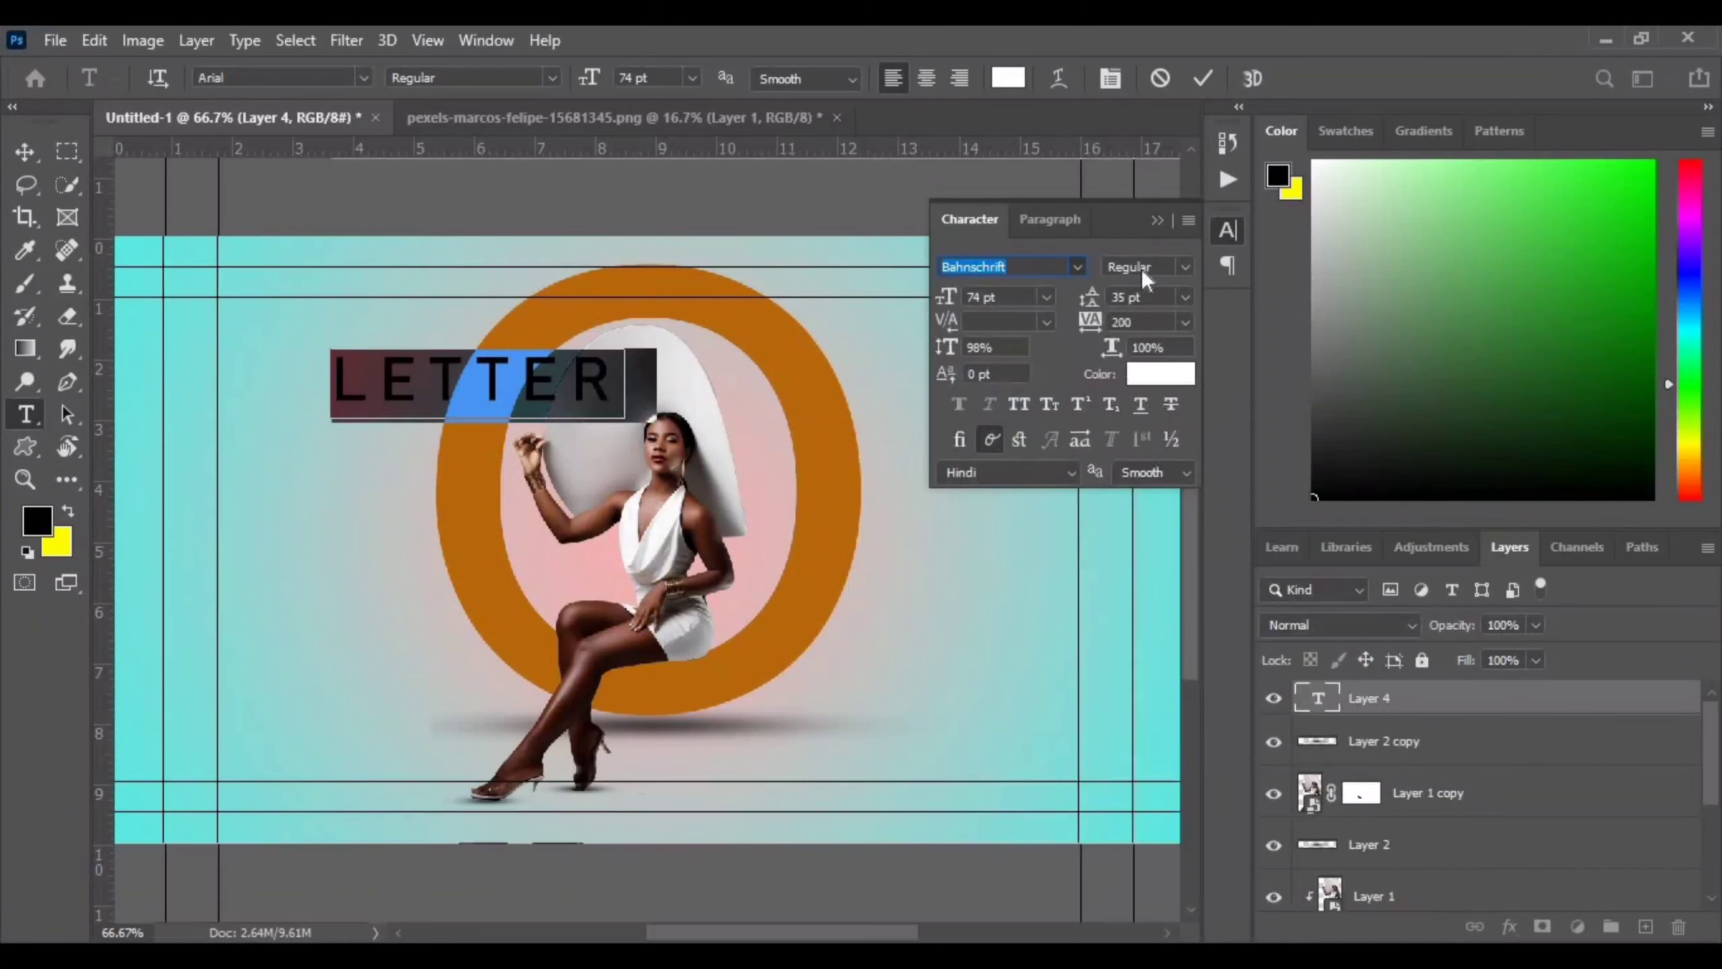
{"action": "left_click", "coordinate": [1156, 219]}
{"action": "left_click", "coordinate": [1115, 367]}
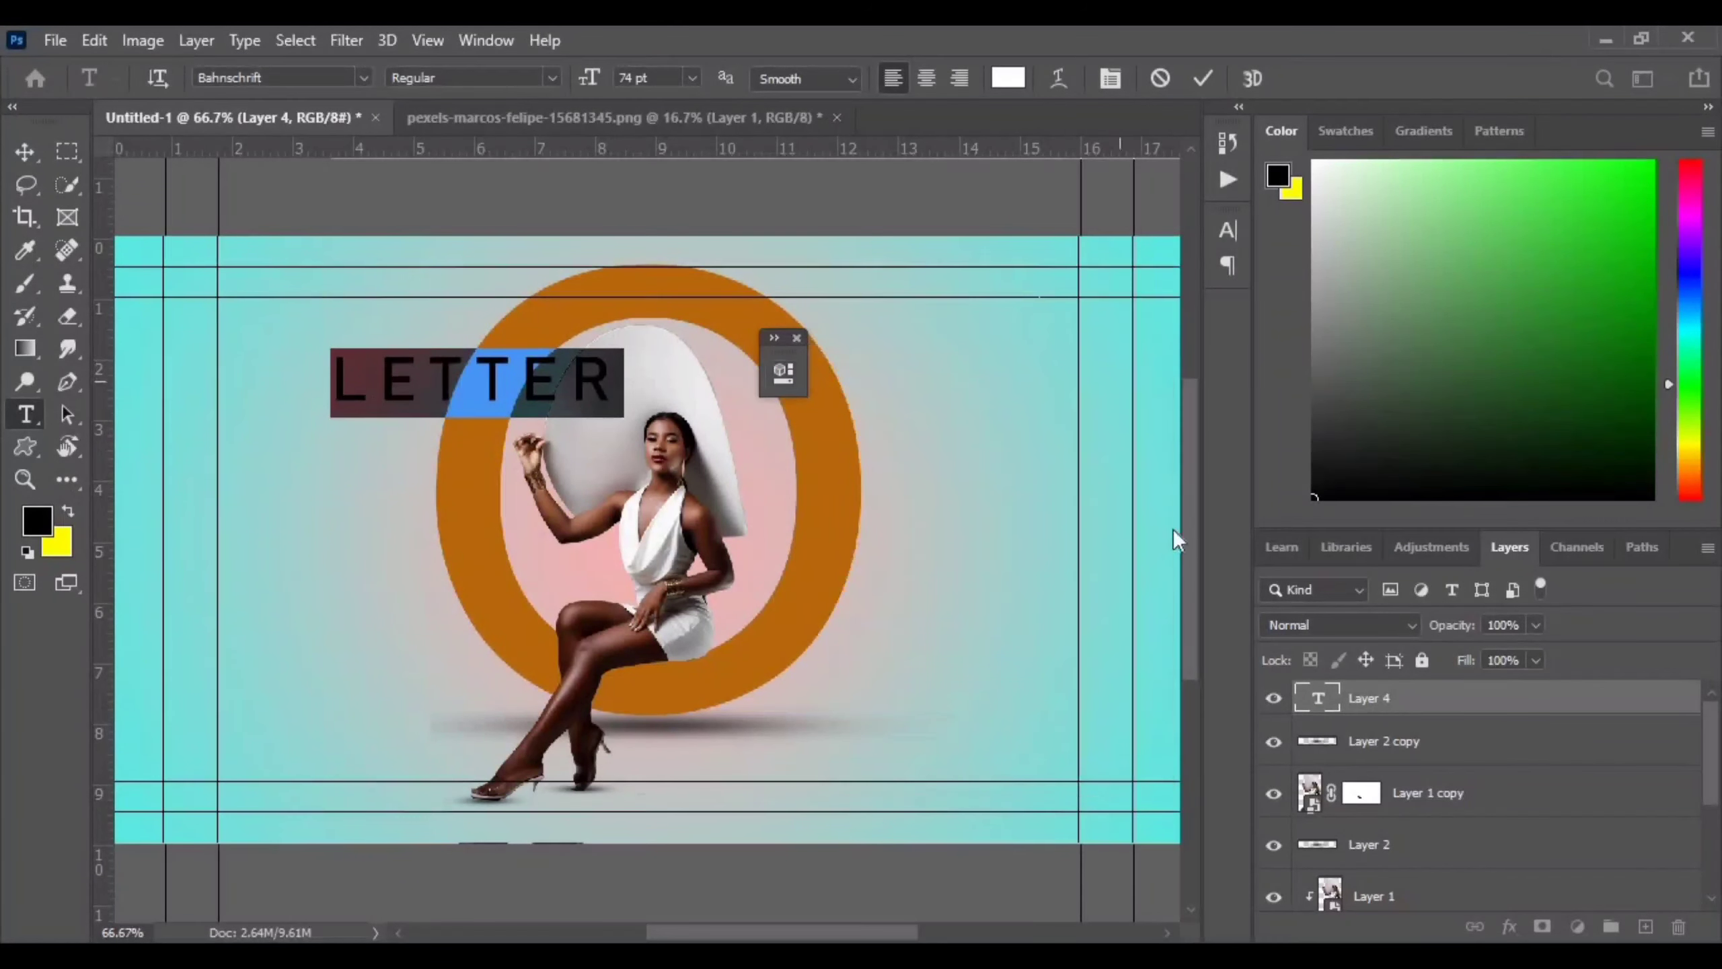
{"action": "left_click", "coordinate": [799, 337]}
{"action": "left_click", "coordinate": [25, 152]}
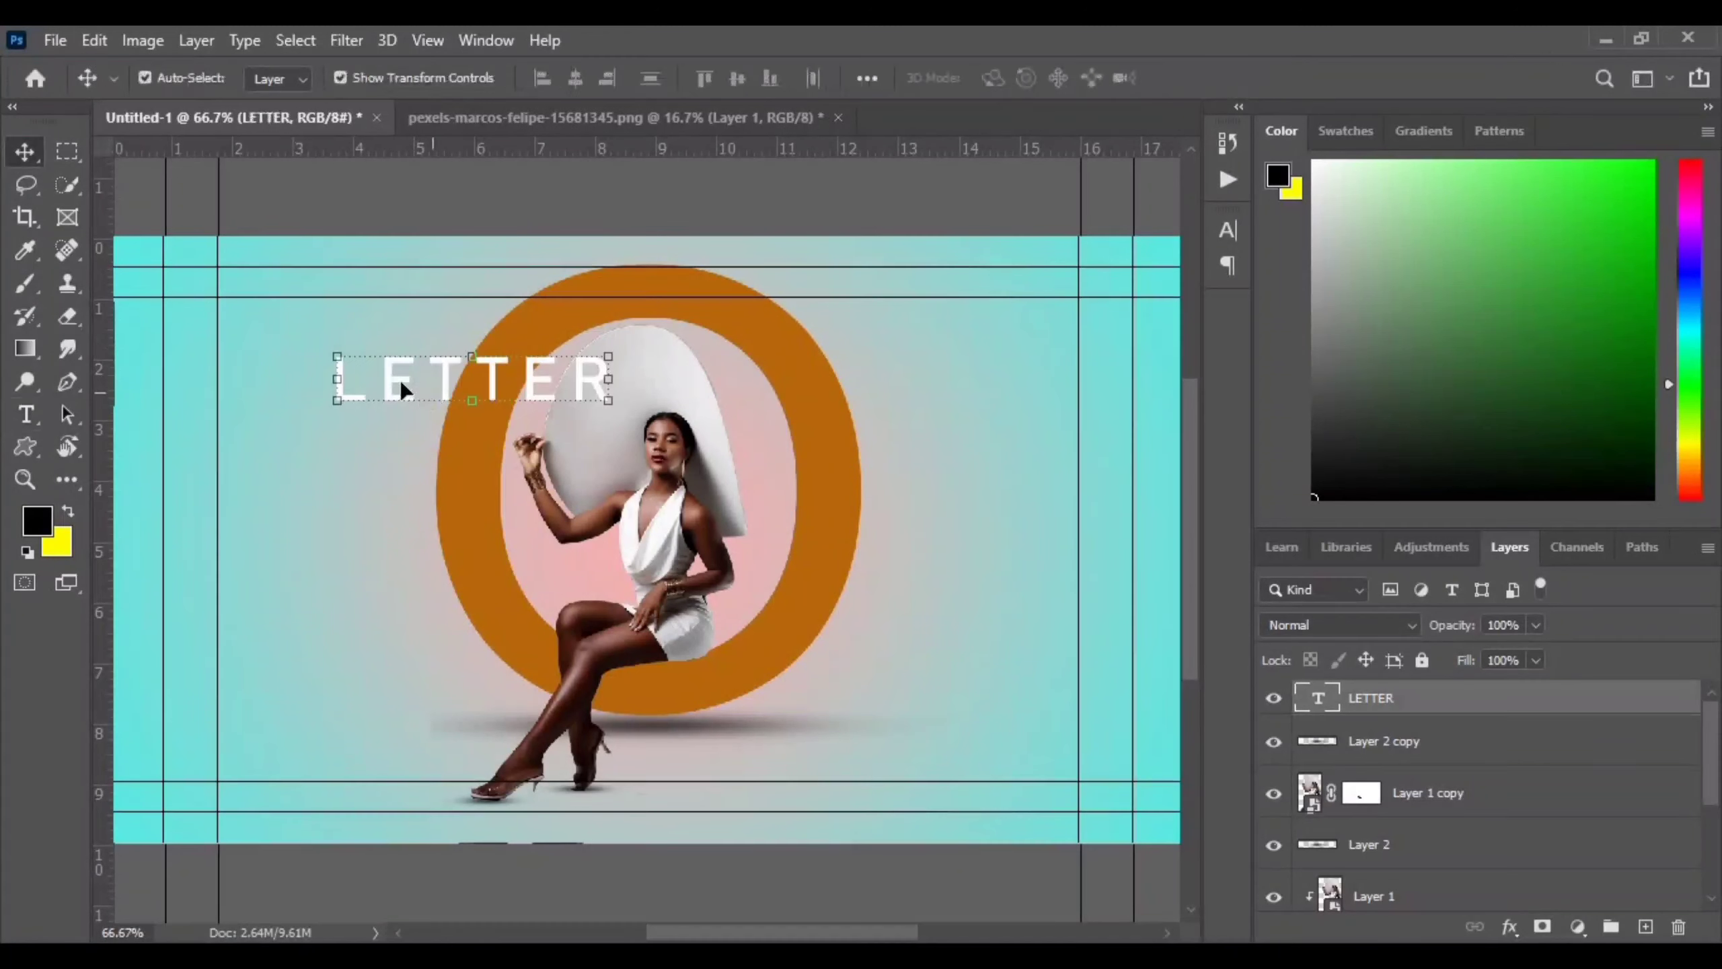
Step: Move the word LETTER to the upper left of the canvas, beside the O, and keep its layer selected
{"action": "left_click_drag", "start_coordinate": [397, 381], "coordinate": [222, 335]}
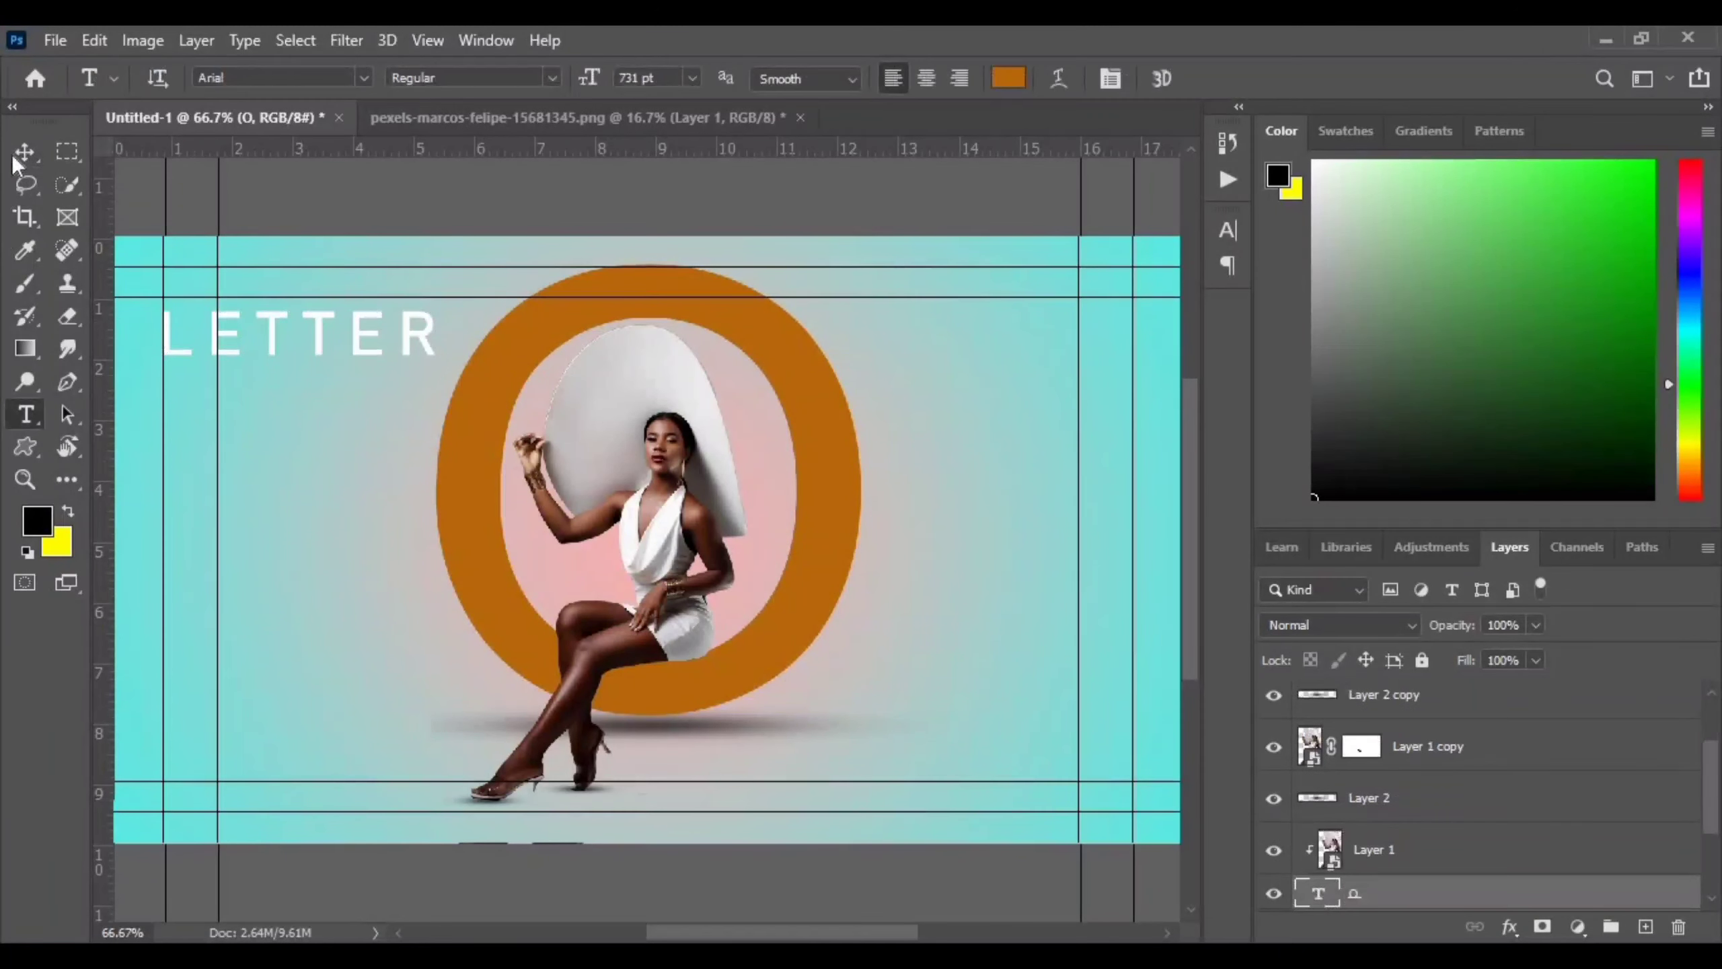
{"action": "left_click", "coordinate": [22, 157]}
{"action": "left_click", "coordinate": [246, 334]}
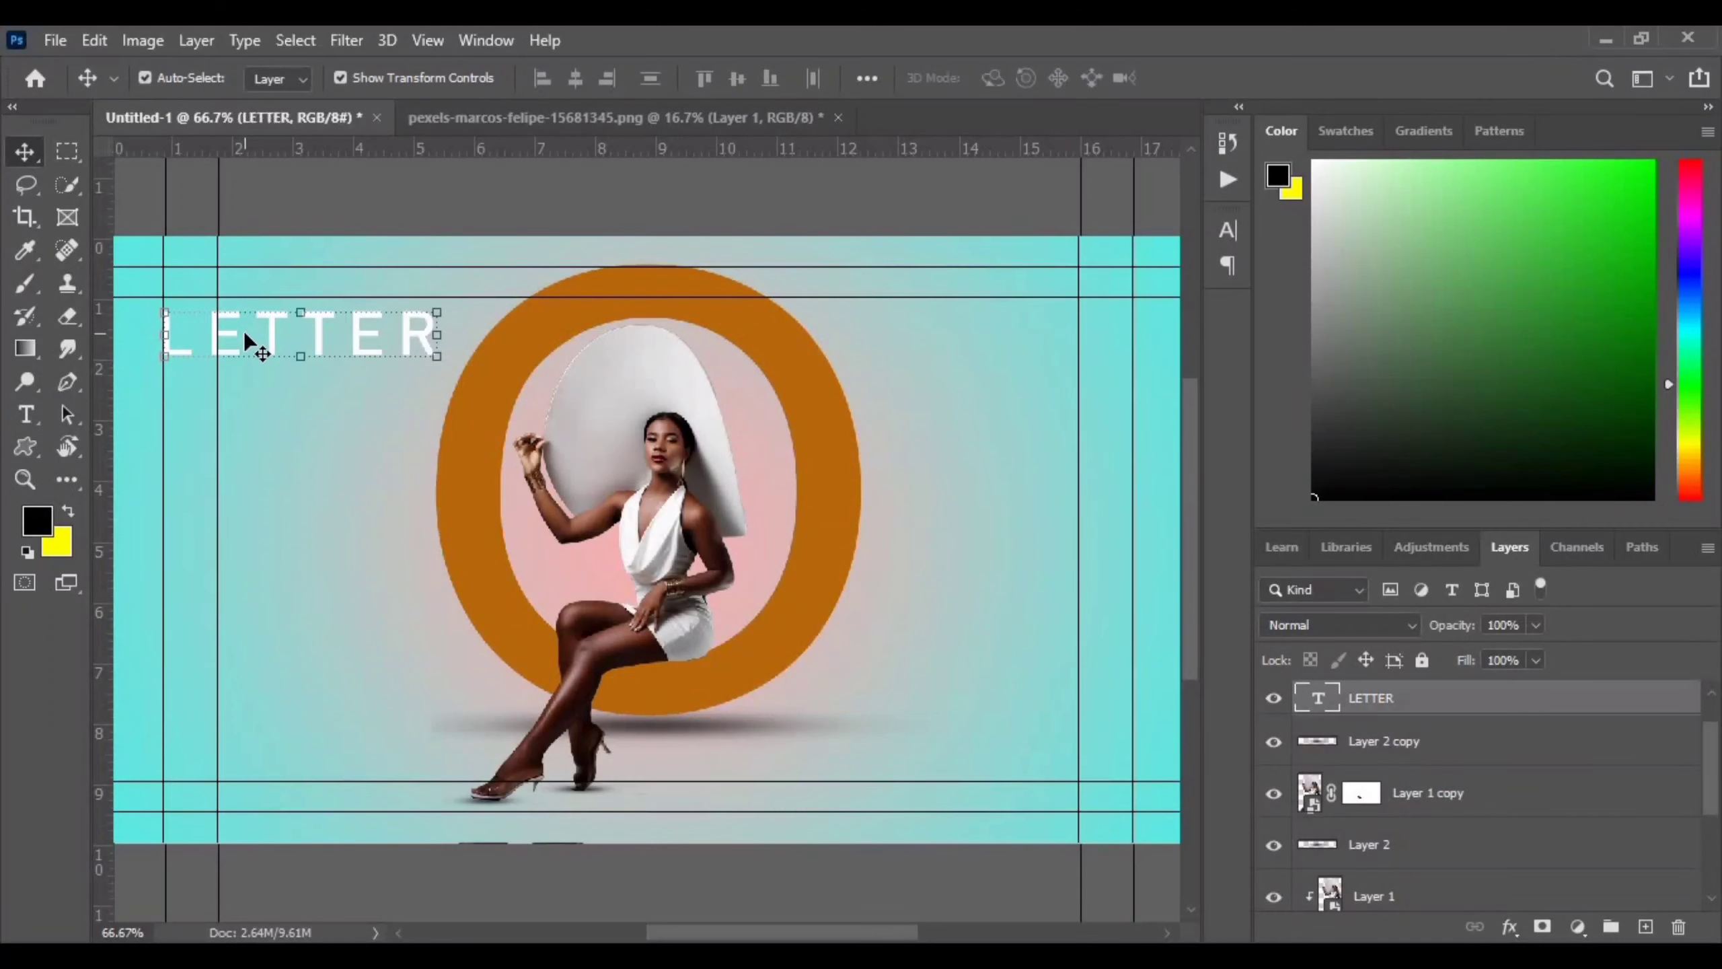
Step: Duplicate the LETTER text lower on the canvas and replace the copy's wording with "PORTRAIT", committing the edit
{"action": "left_click_drag", "start_coordinate": [264, 332], "coordinate": [260, 594]}
{"action": "double_click", "coordinate": [260, 595]}
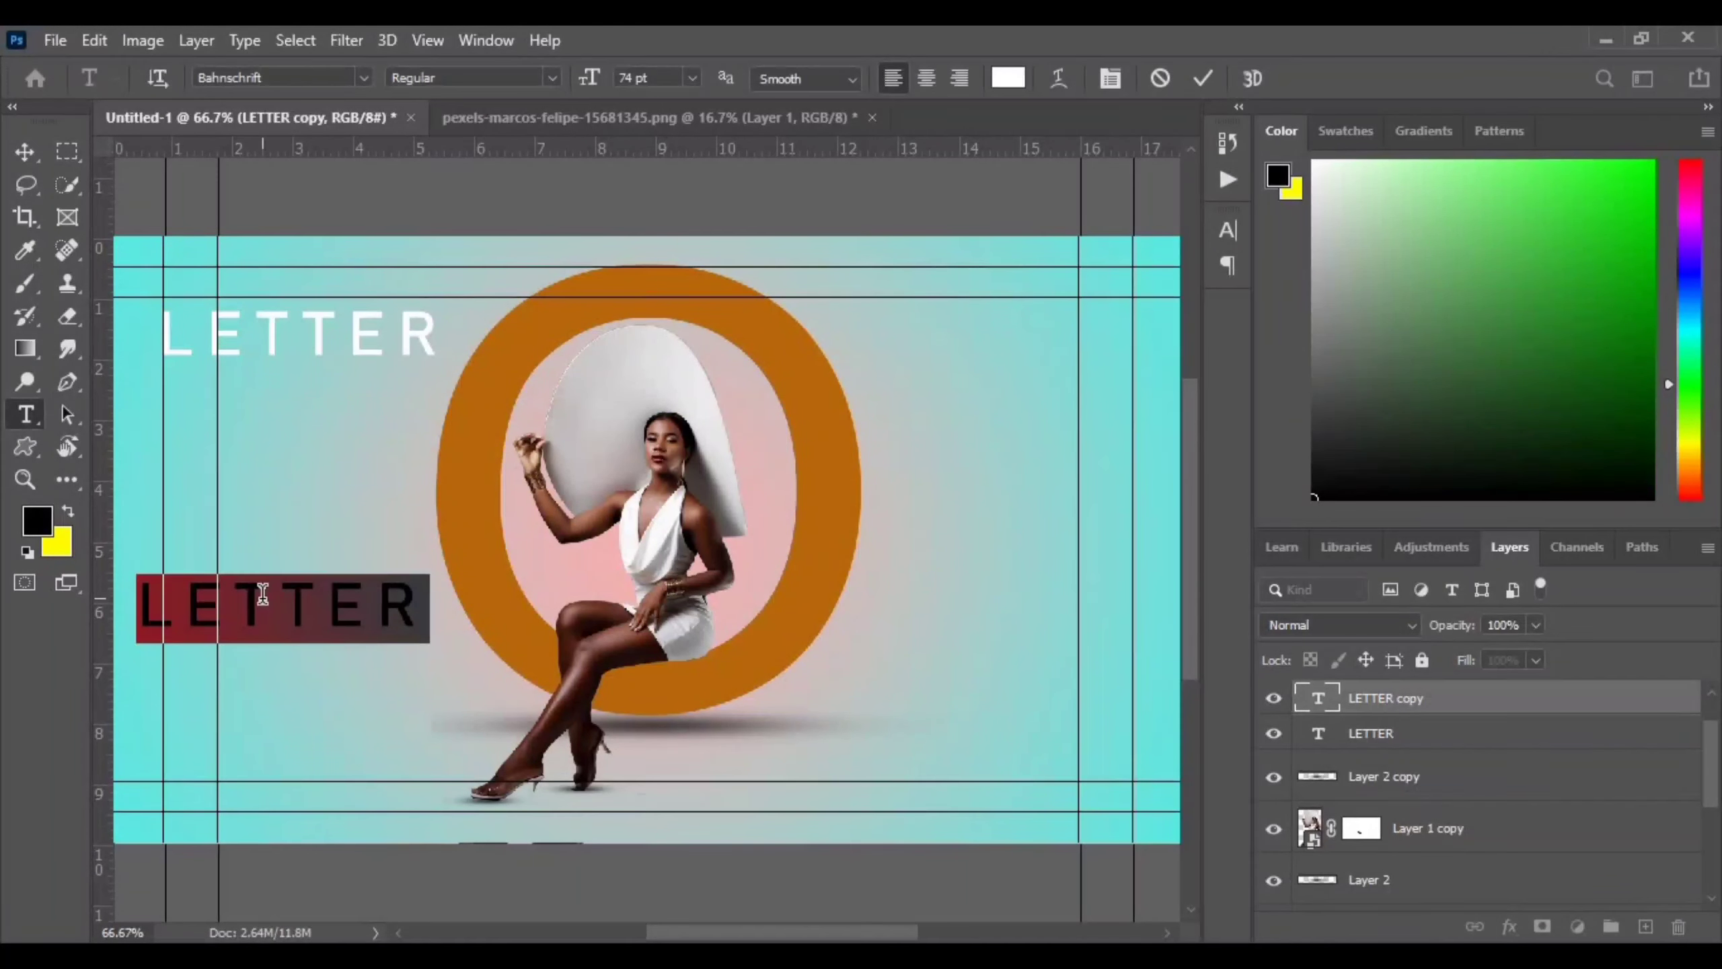
{"action": "key", "text": "BackSpace"}
{"action": "type", "text": "PORTRAITE"}
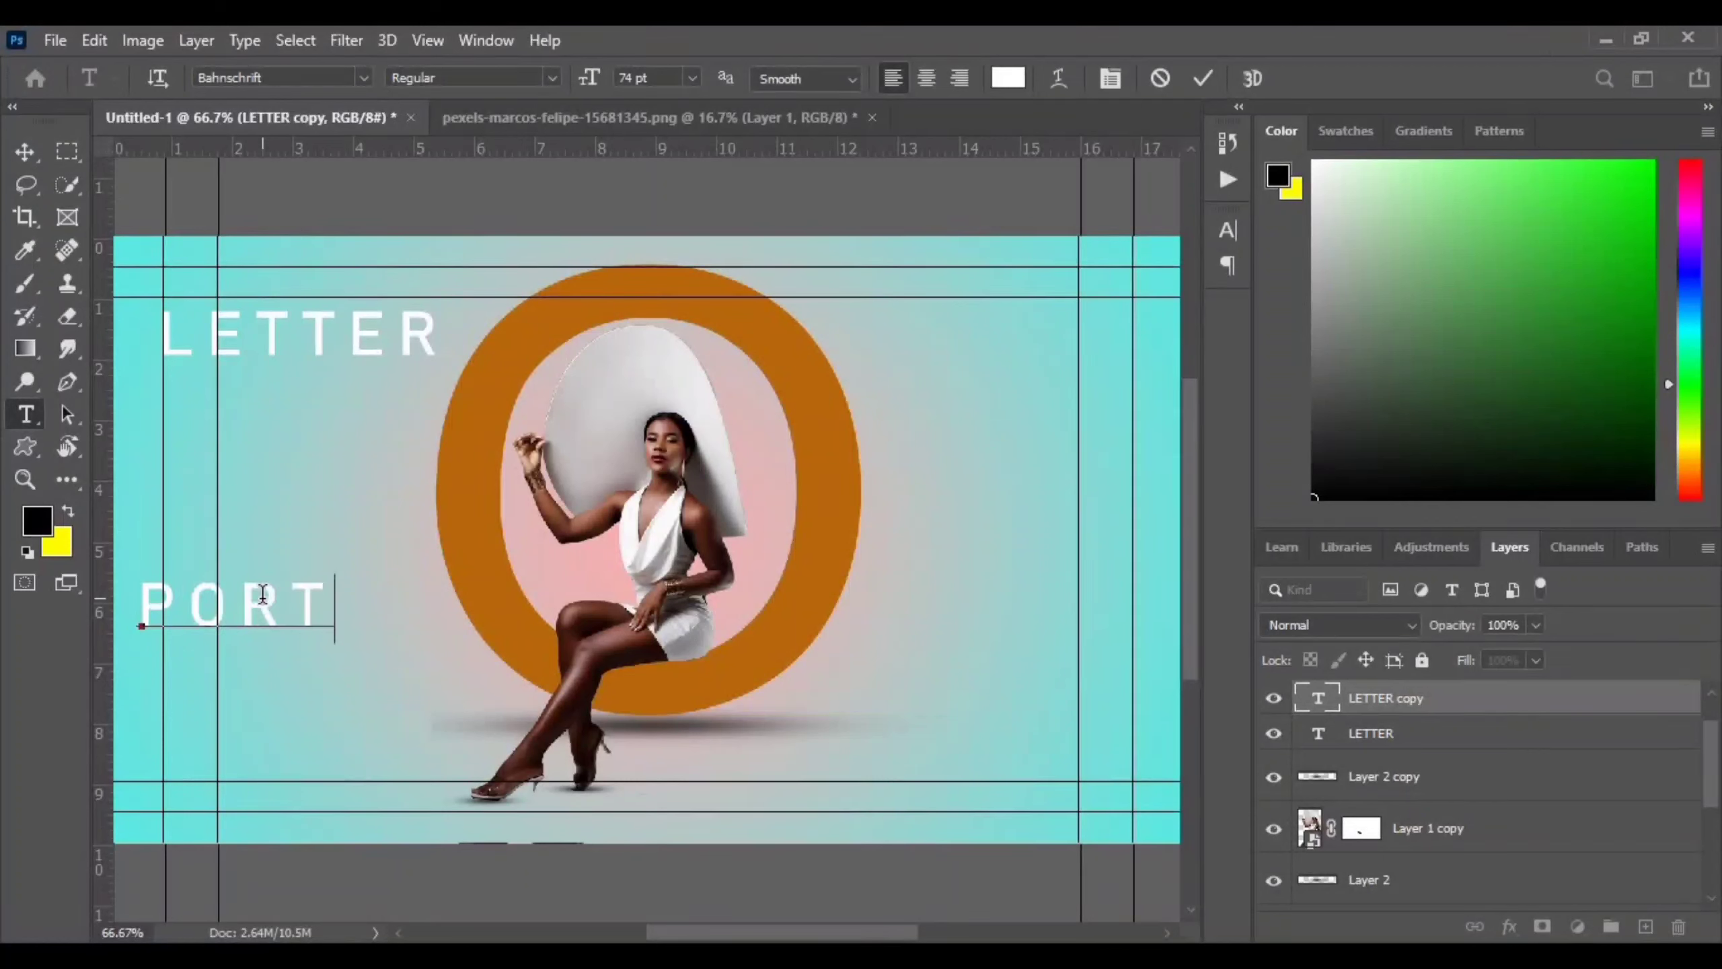
{"action": "key", "text": "BackSpace"}
{"action": "key", "text": "BackSpace"}
{"action": "key", "text": "BackSpace"}
{"action": "key", "text": "BackSpace"}
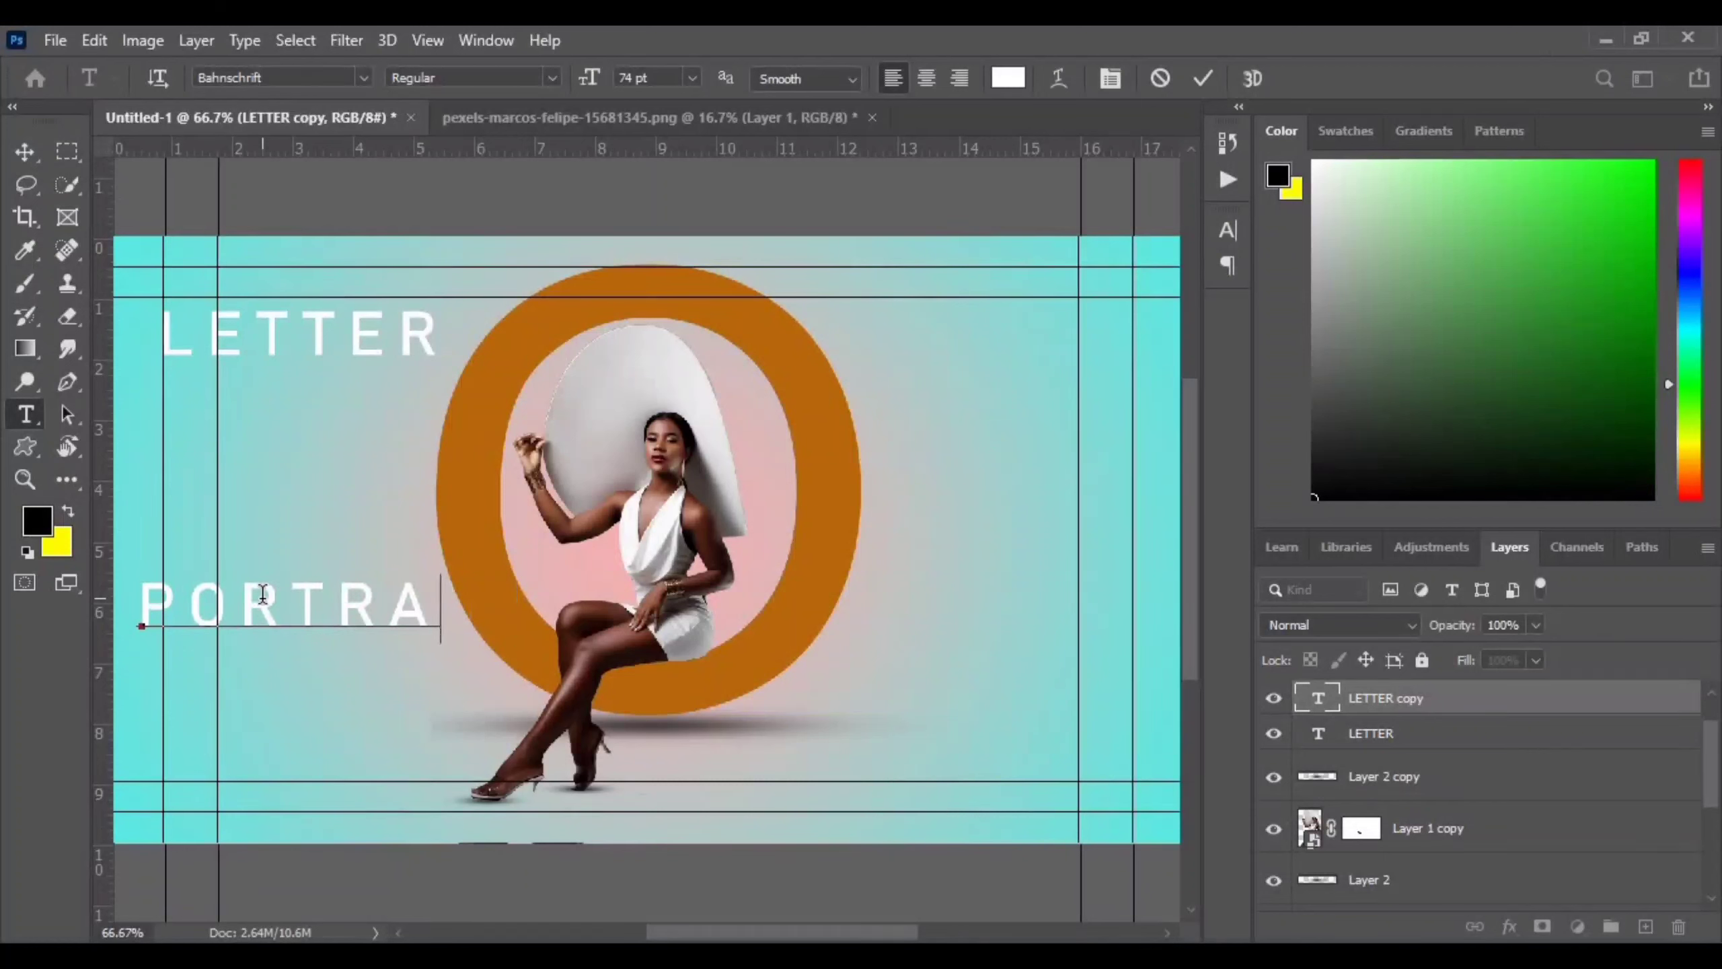
{"action": "type", "text": "TE"}
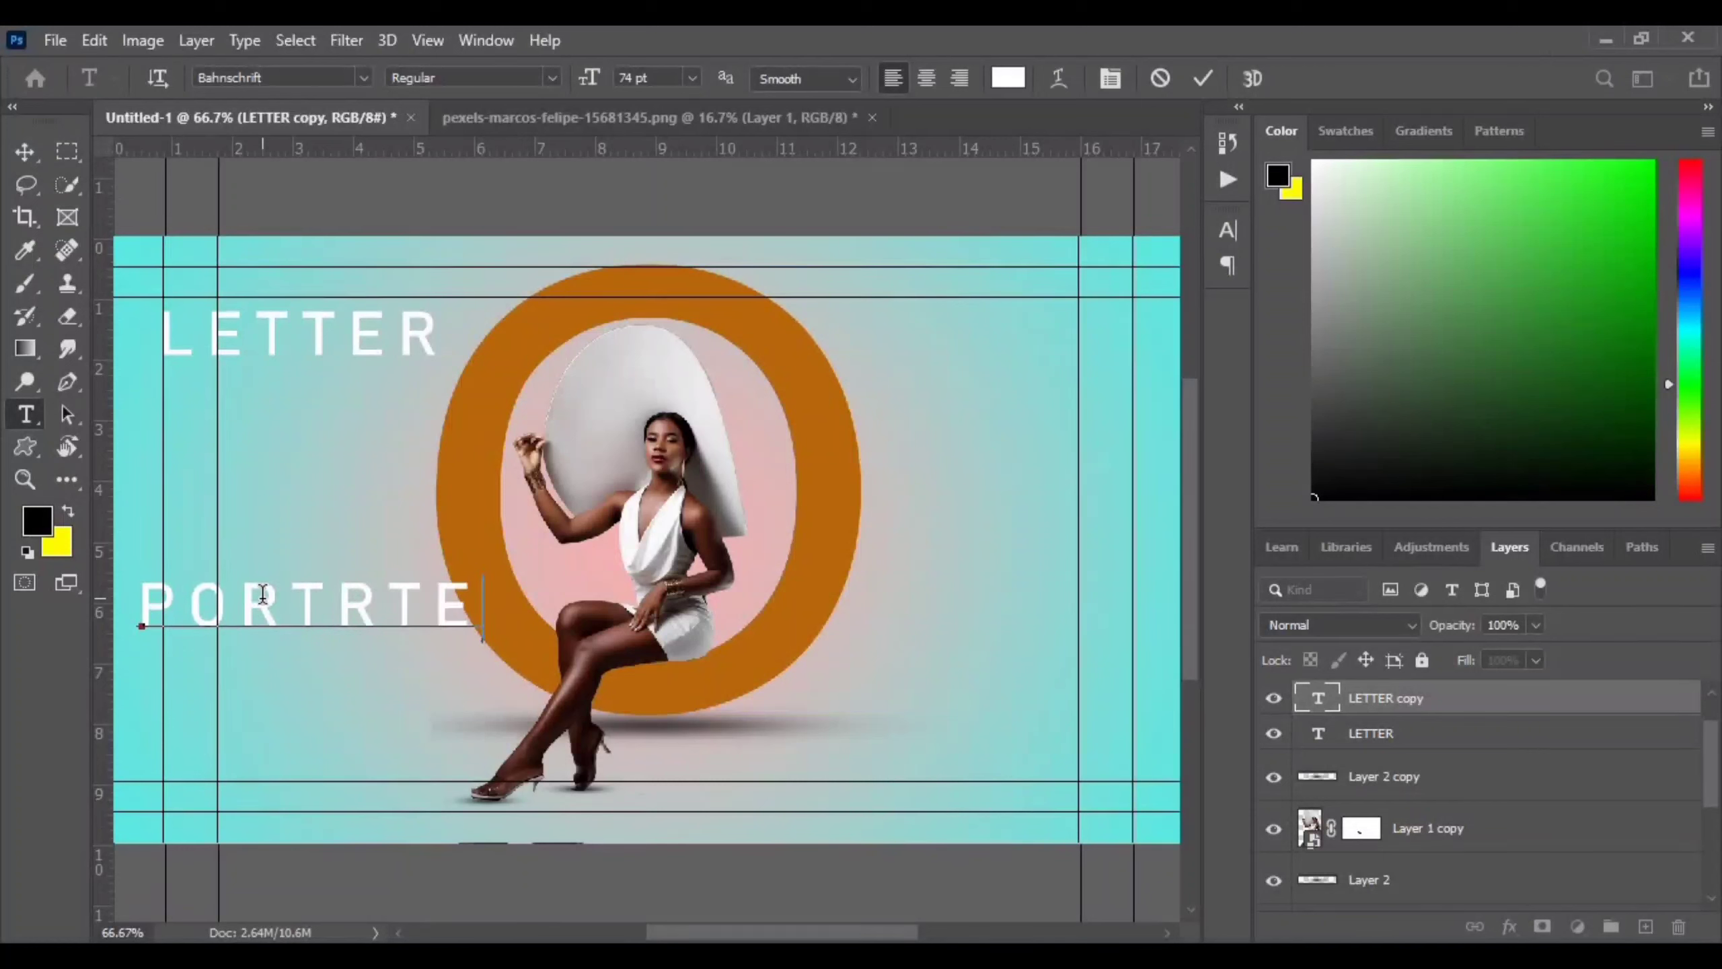
{"action": "key", "text": "BackSpace"}
{"action": "key", "text": "BackSpace"}
{"action": "key", "text": "BackSpace"}
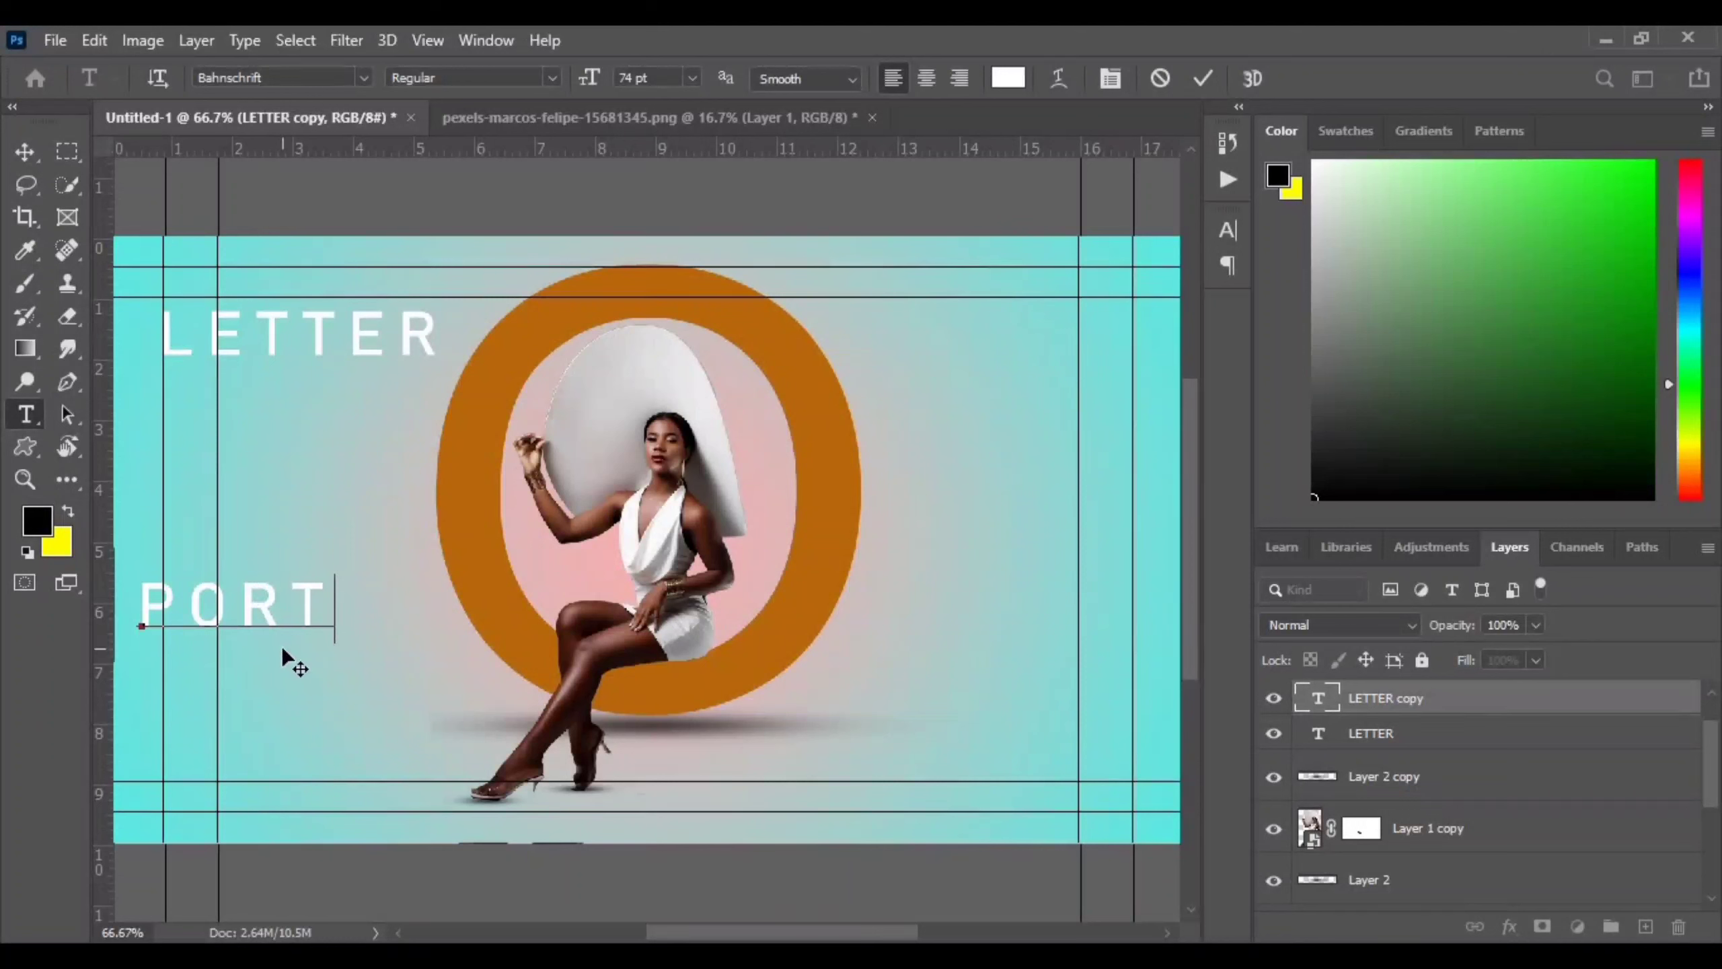
{"action": "type", "text": "RAIT"}
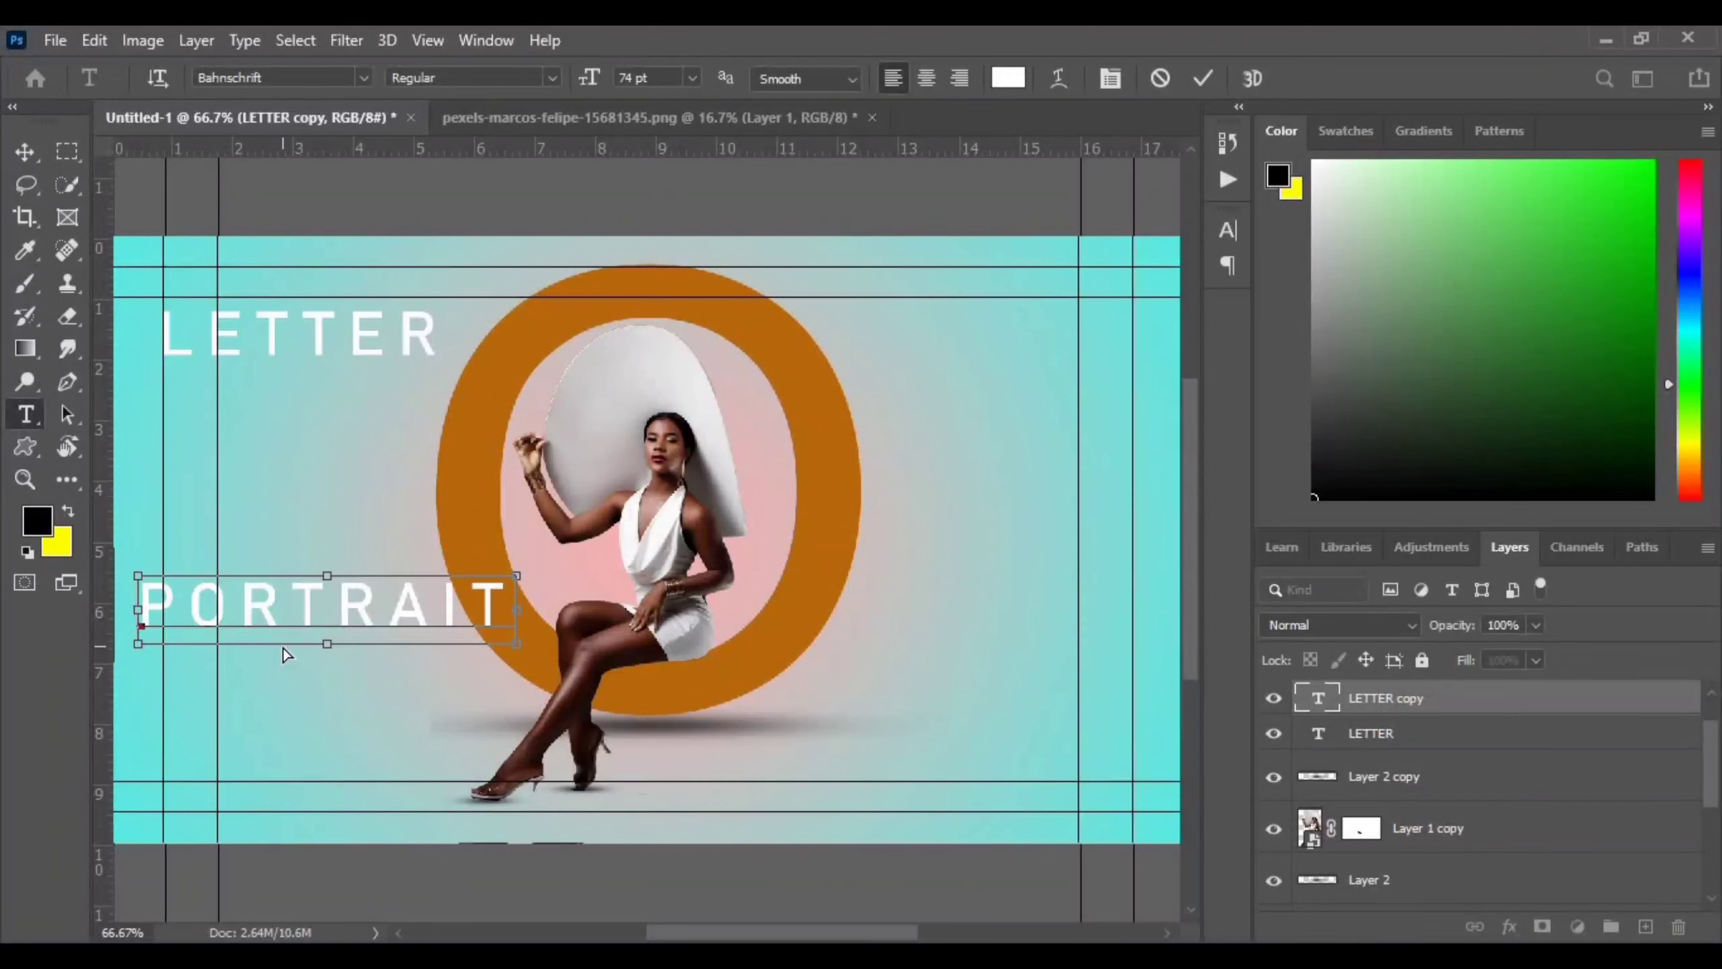
{"action": "key", "text": "ctrl+a"}
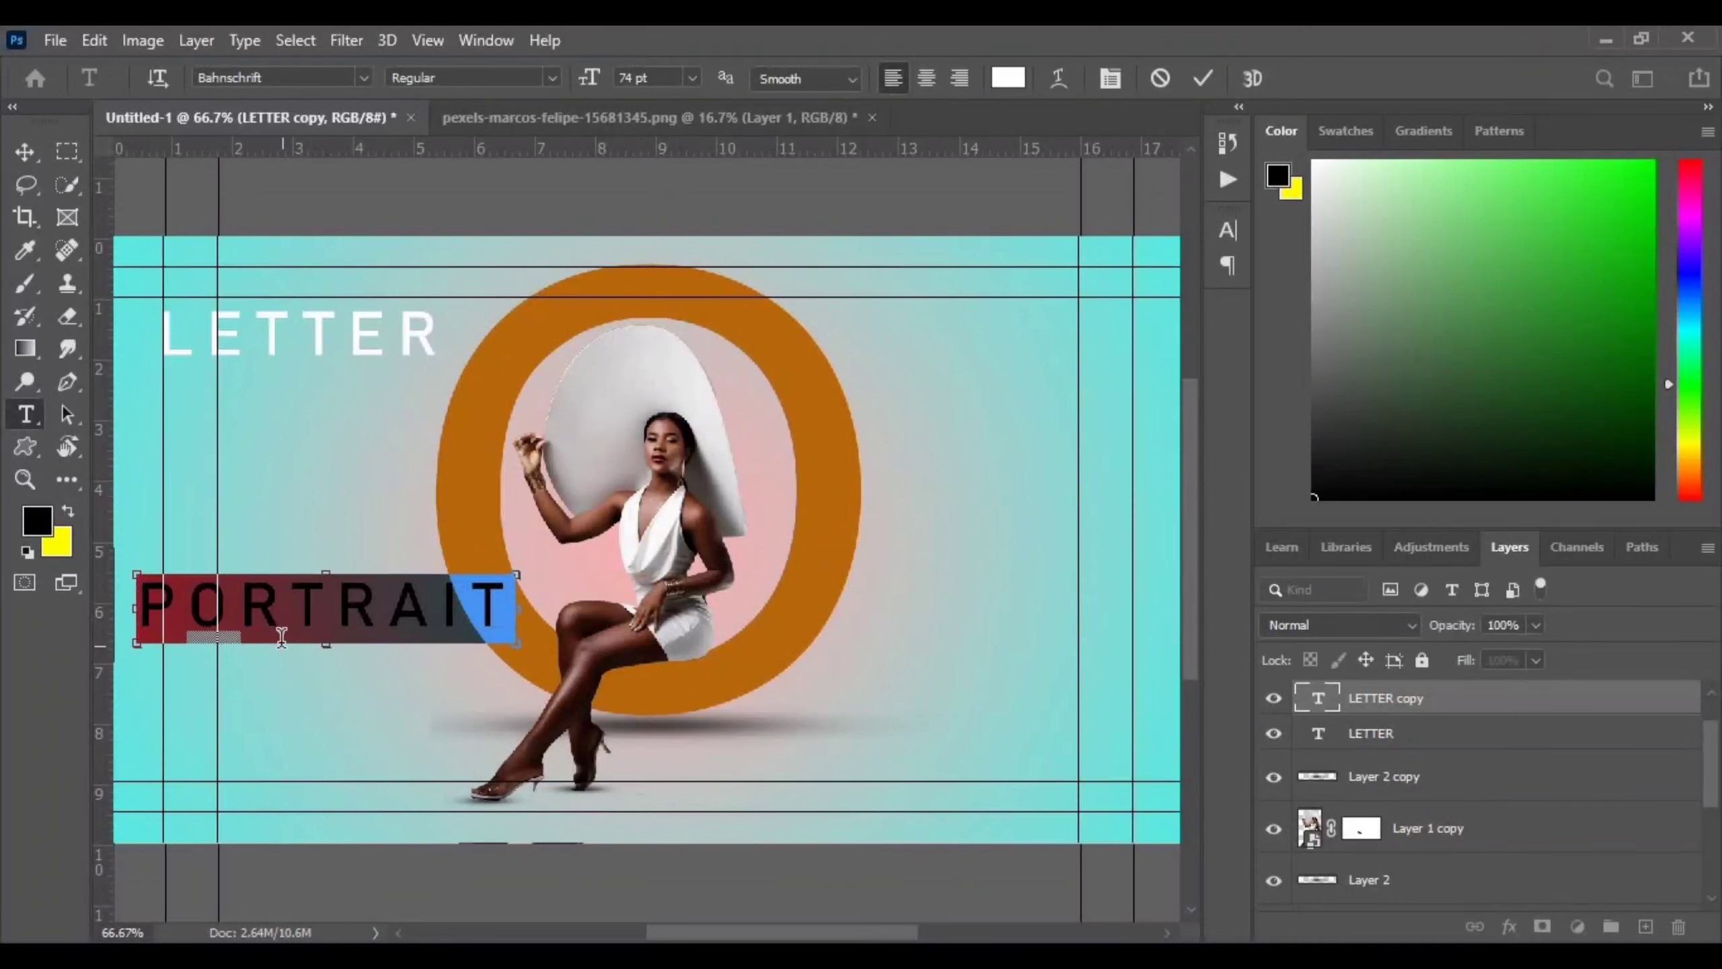
{"action": "left_click", "coordinate": [1203, 78]}
Step: Move the word PORTRAIT to the upper right of the O, opposite the word LETTER
{"action": "left_click", "coordinate": [24, 151]}
{"action": "left_click_drag", "start_coordinate": [259, 606], "coordinate": [933, 328]}
{"action": "left_click", "coordinate": [143, 239]}
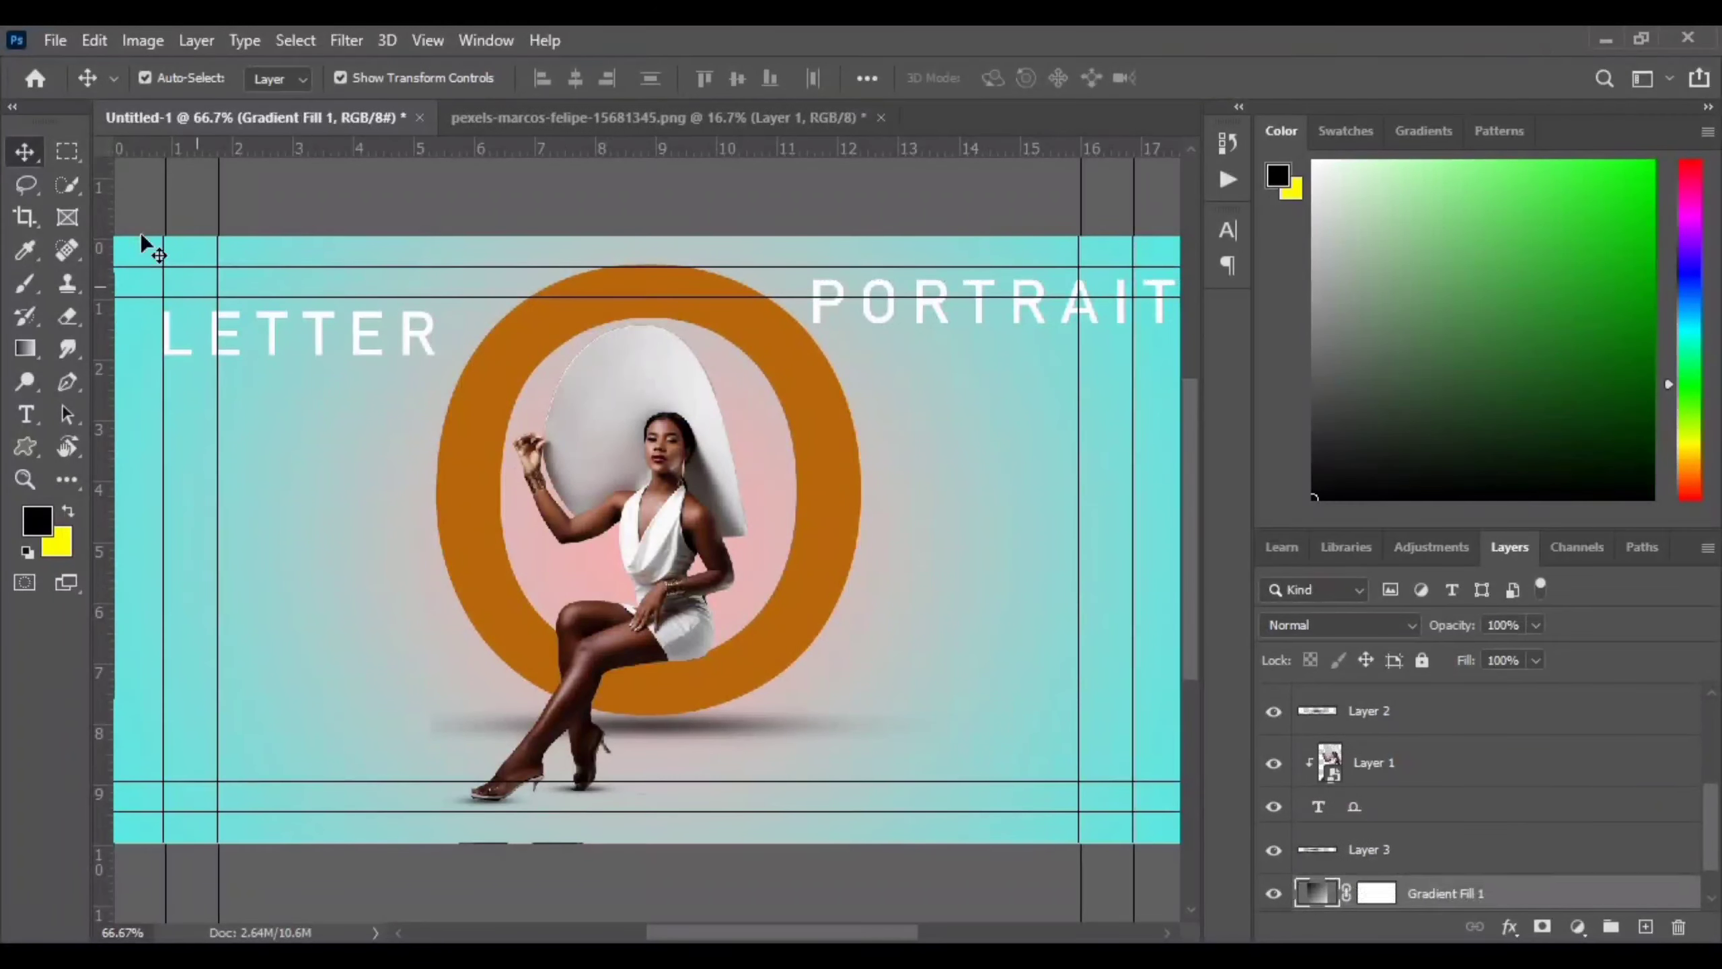
Step: Move the word LETTER right and slightly up, close to the O and level with the word PORTRAIT
{"action": "left_click_drag", "start_coordinate": [270, 320], "coordinate": [346, 306]}
{"action": "left_click", "coordinate": [807, 616]}
{"action": "left_click", "coordinate": [315, 306]}
{"action": "left_click", "coordinate": [993, 557]}
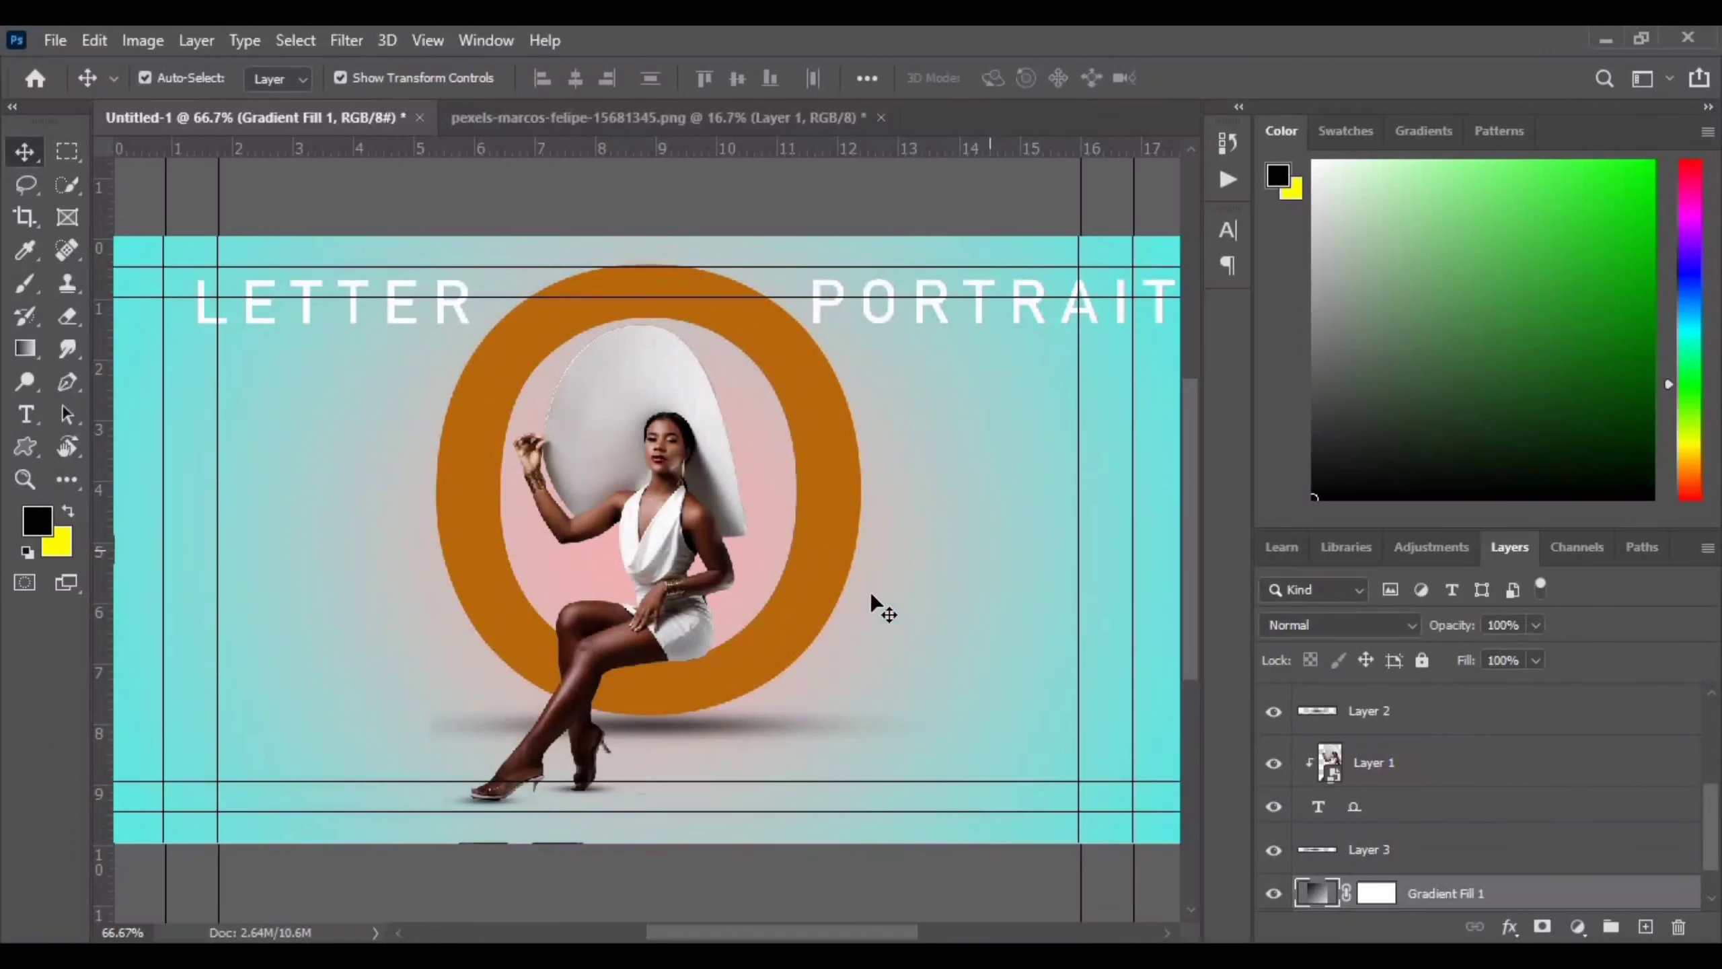